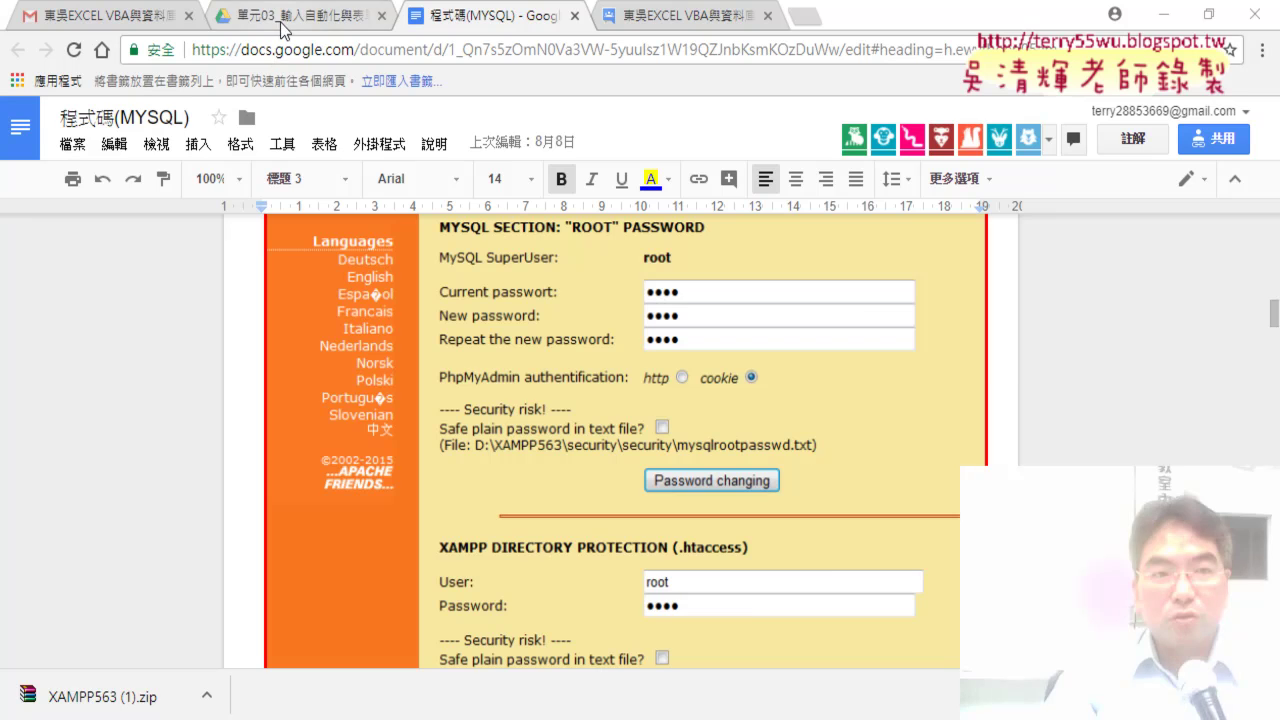
- Look over the course Drive folder, then scroll through the MySQL notes document
{"action": "left_click", "coordinate": [300, 15]}
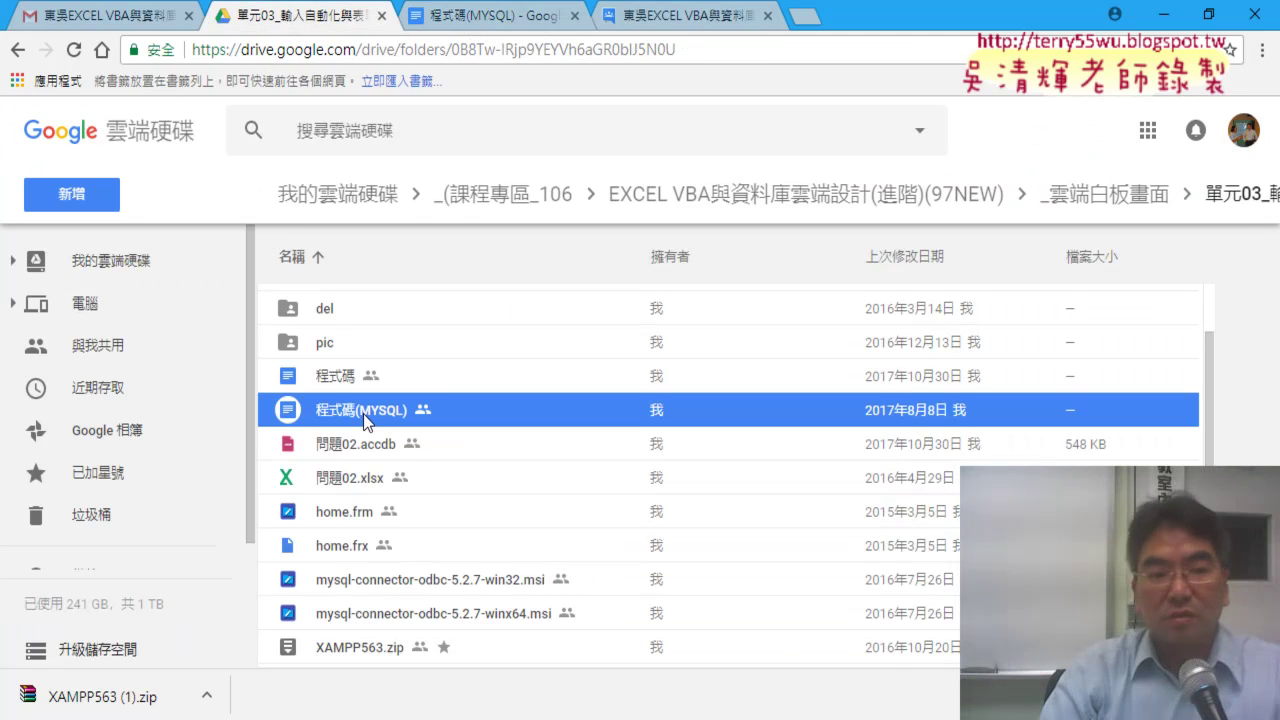
{"action": "left_click", "coordinate": [515, 15]}
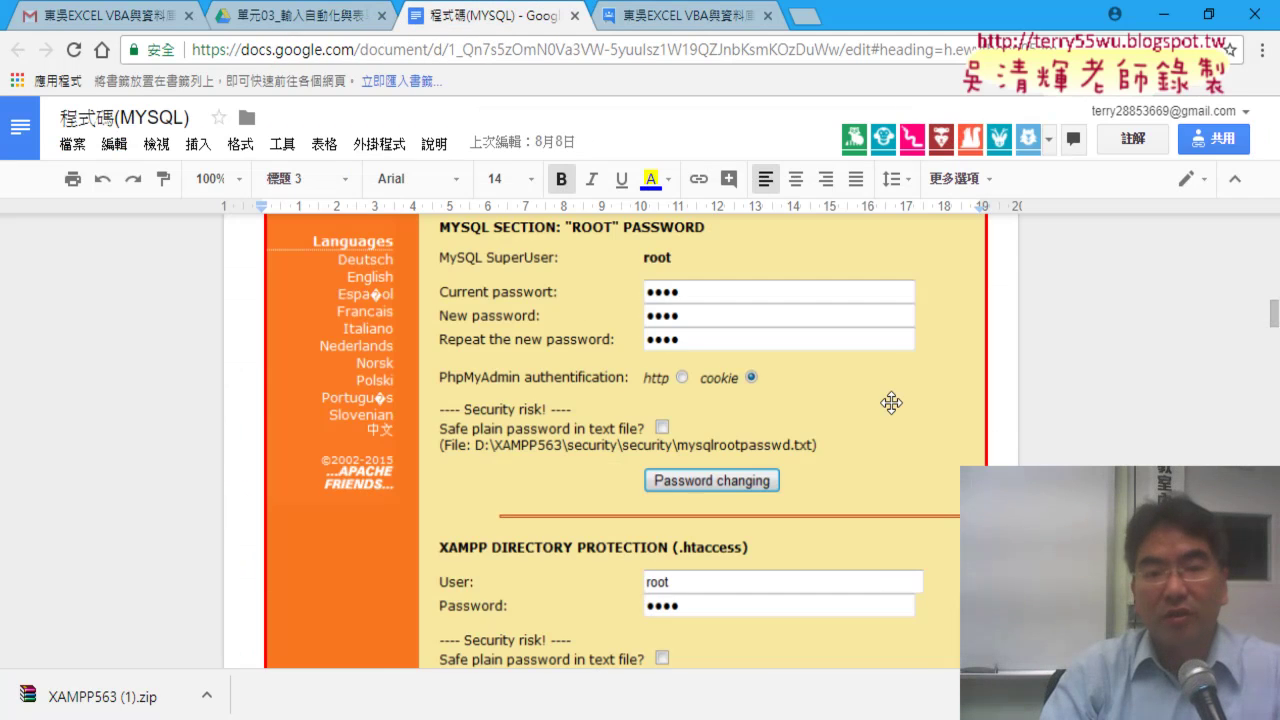
{"action": "scroll", "coordinate": [891, 402], "scroll_direction": "up", "scroll_amount": 5}
{"action": "scroll", "coordinate": [891, 402], "scroll_direction": "up", "scroll_amount": 5}
{"action": "scroll", "coordinate": [834, 447], "scroll_direction": "up", "scroll_amount": 2}
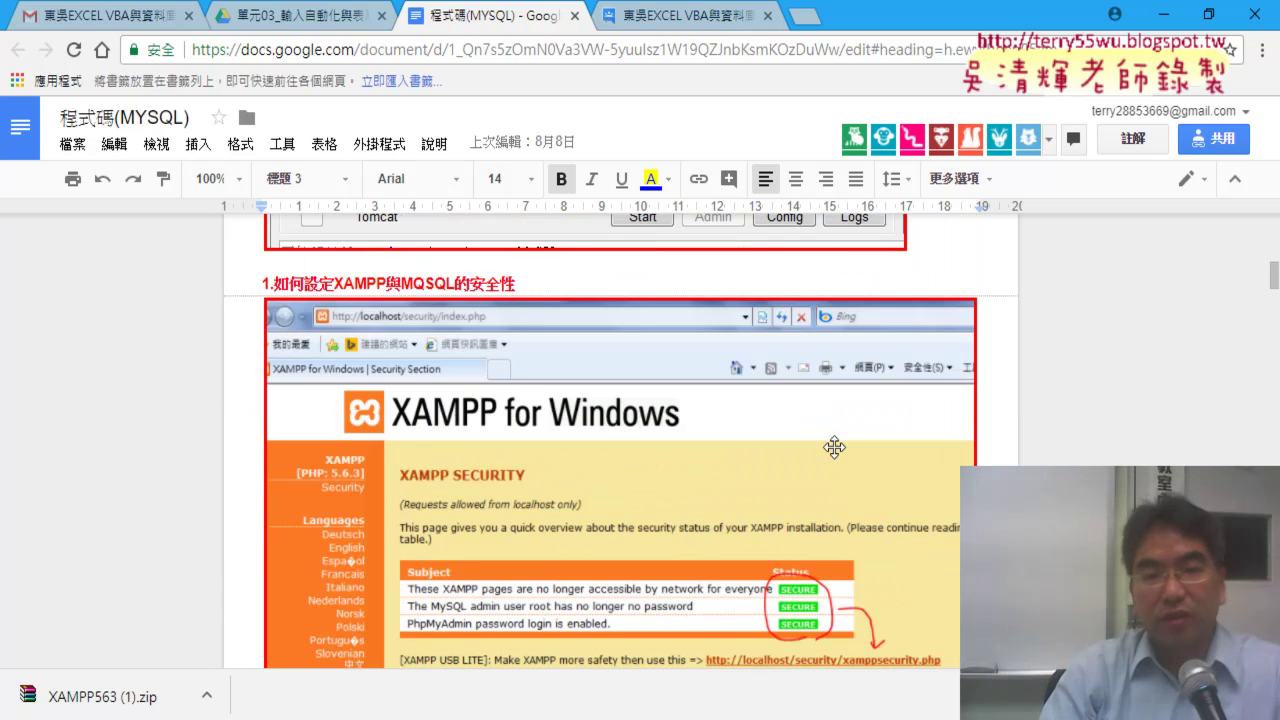
{"action": "scroll", "coordinate": [834, 447], "scroll_direction": "up", "scroll_amount": 2}
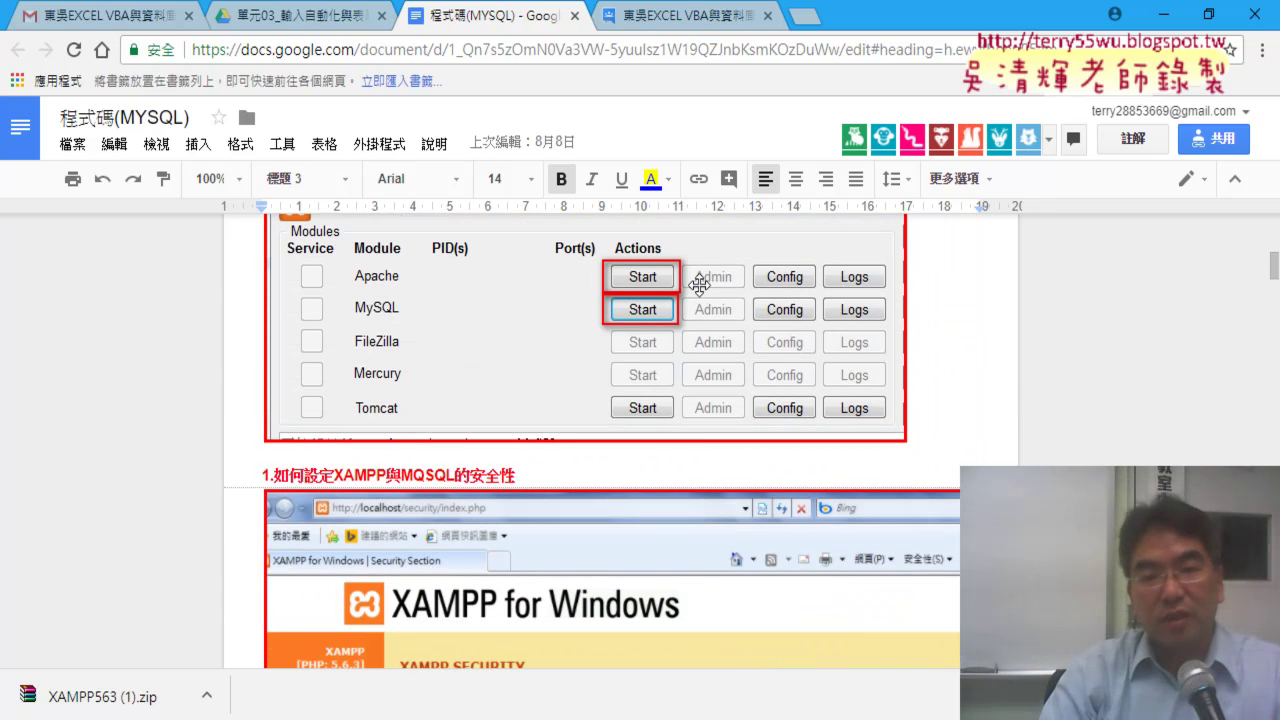
{"action": "scroll", "coordinate": [770, 395], "scroll_direction": "down", "scroll_amount": 4}
{"action": "scroll", "coordinate": [790, 280], "scroll_direction": "down", "scroll_amount": 1}
{"action": "scroll", "coordinate": [400, 305], "scroll_direction": "up", "scroll_amount": 1}
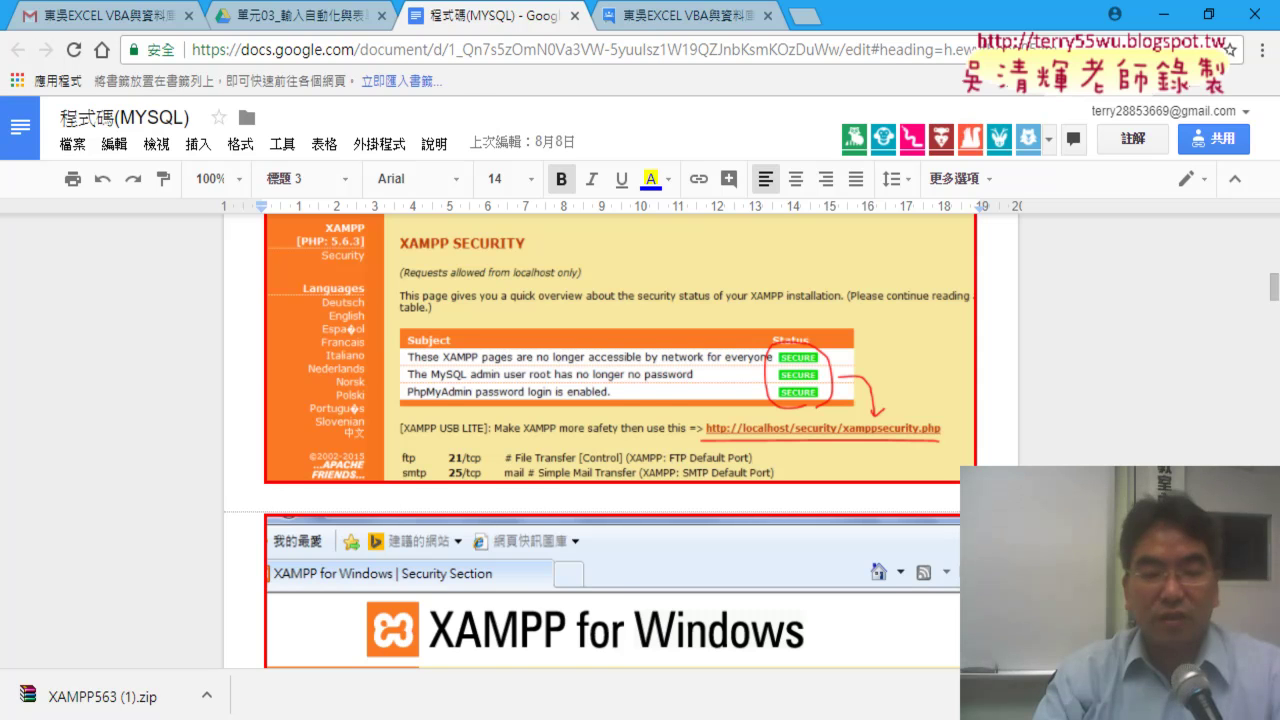
- From XAMPP Apache Admin, check the security page shows all three items SECURE, then close it
{"action": "left_click", "coordinate": [551, 674]}
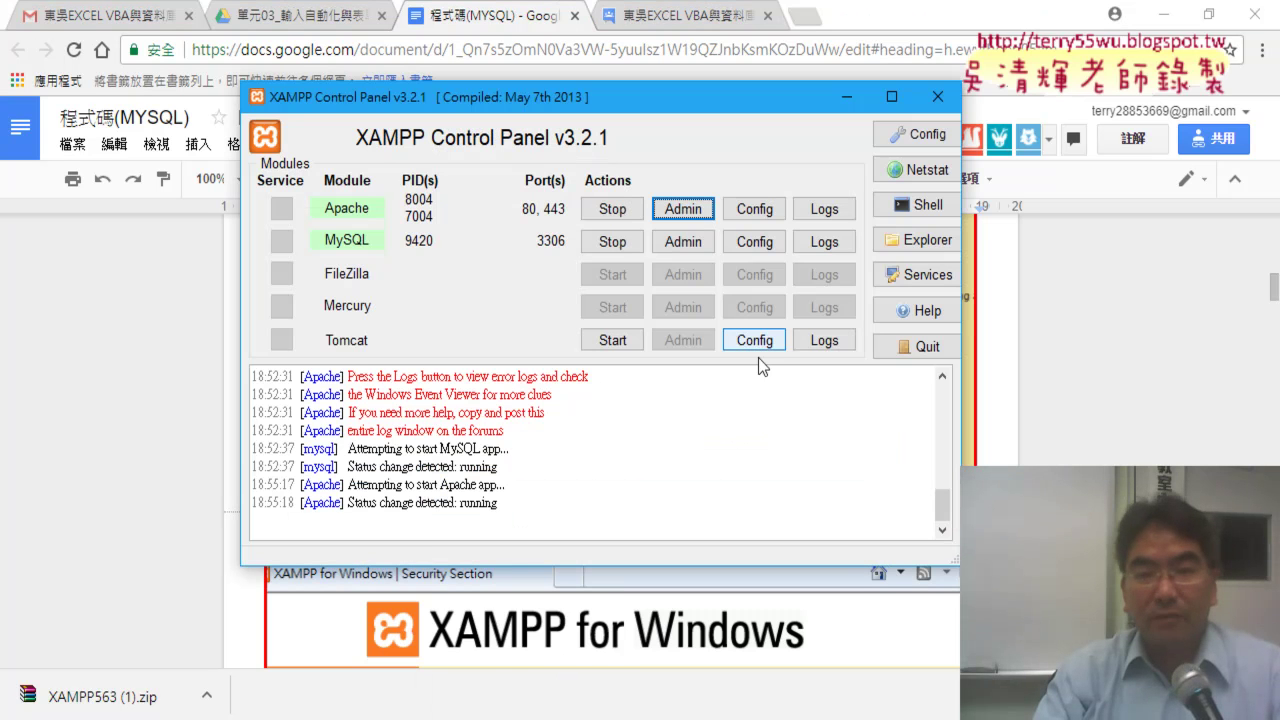
{"action": "left_click", "coordinate": [683, 209]}
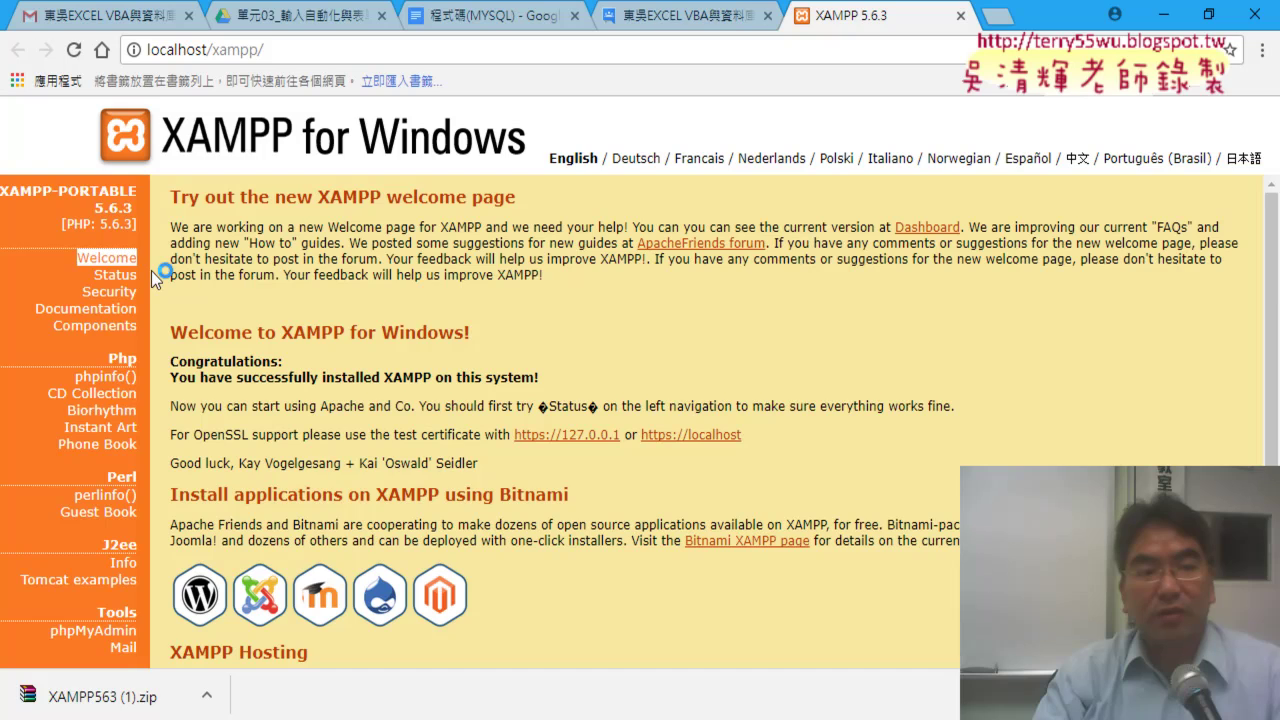
{"action": "left_click", "coordinate": [112, 291]}
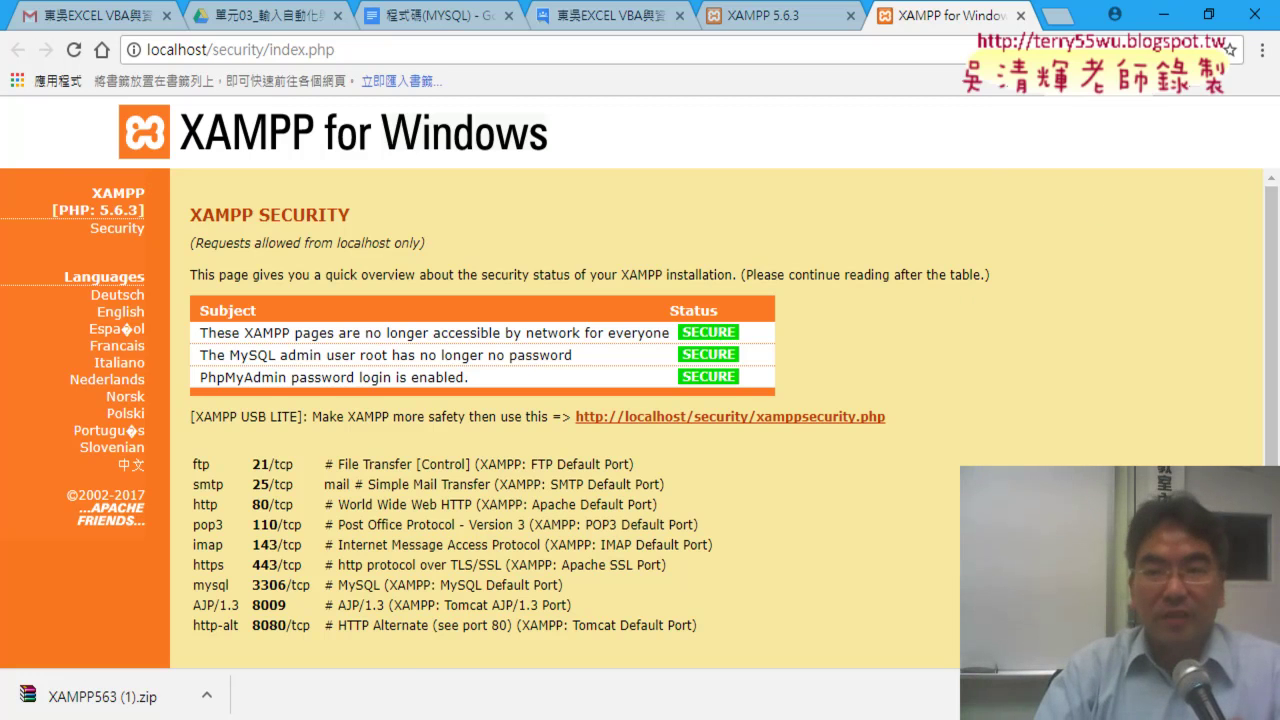
{"action": "left_click", "coordinate": [1020, 15]}
- Launch phpMyAdmin, read the 建立資料庫 notes for 問題2 with utf8_unicode_ci, then switch to Excel
{"action": "left_click", "coordinate": [1162, 15]}
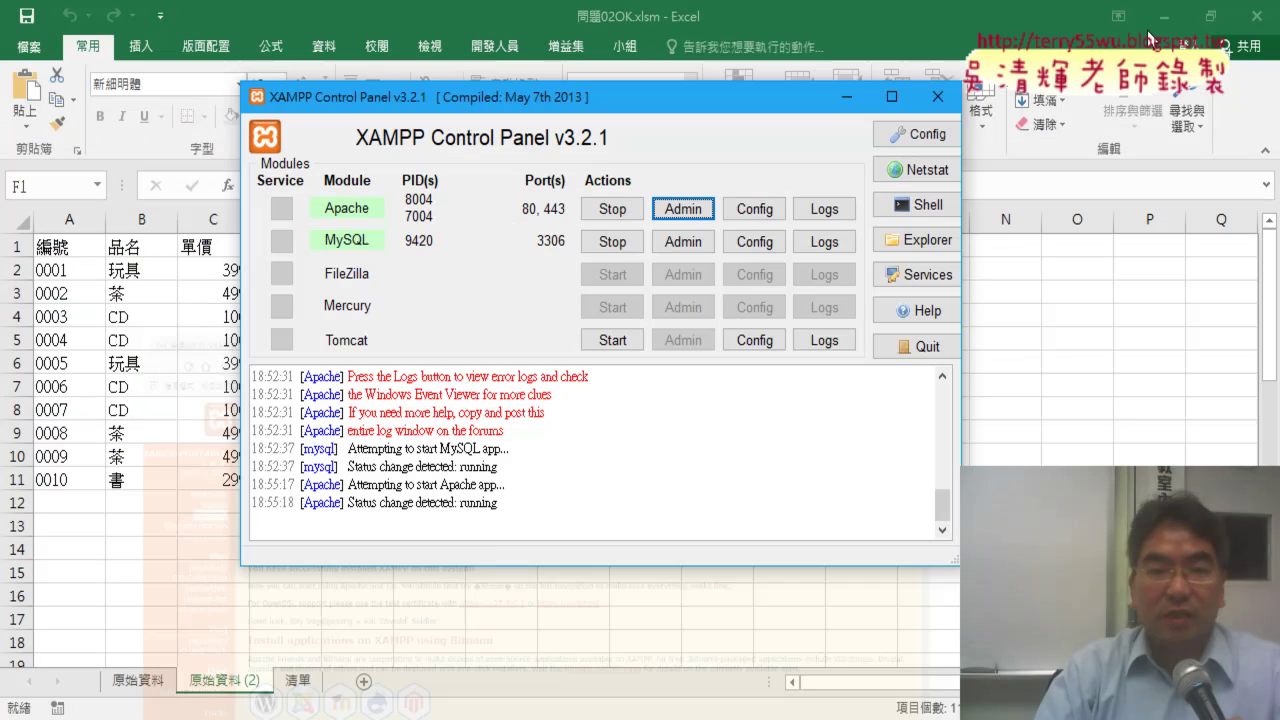
{"action": "left_click", "coordinate": [677, 246]}
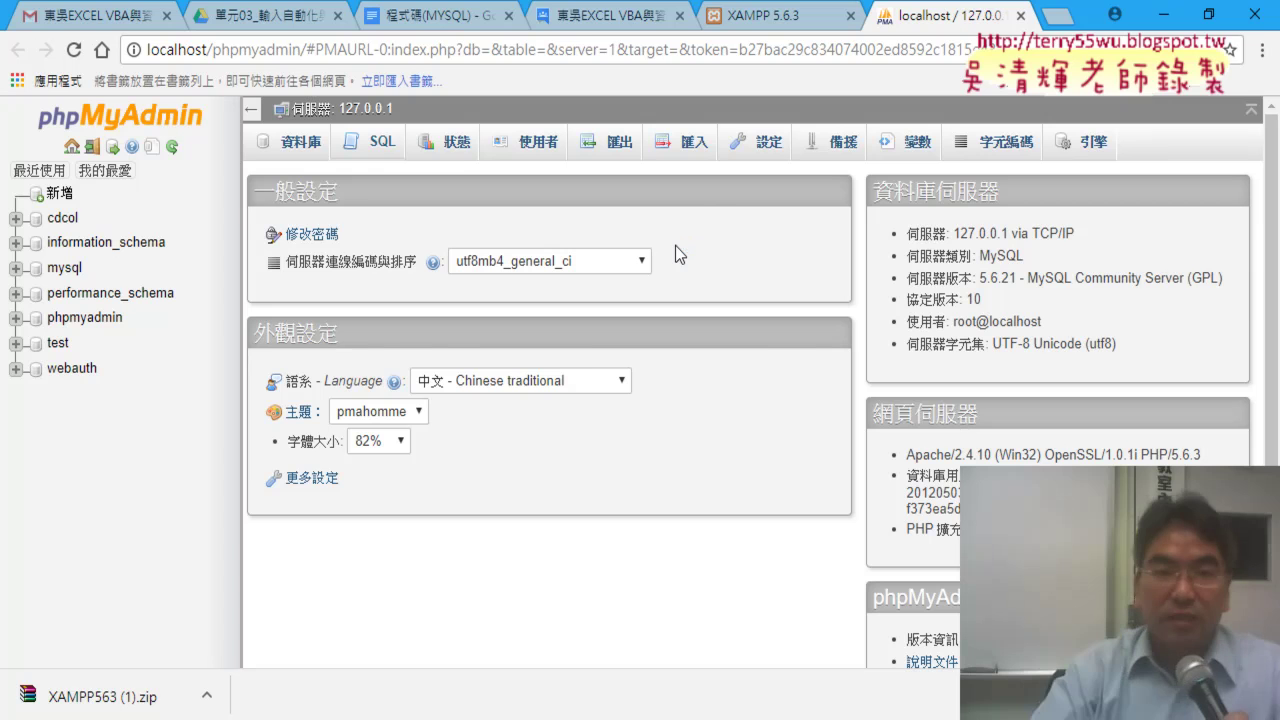
{"action": "left_click", "coordinate": [457, 27]}
{"action": "scroll", "coordinate": [579, 367], "scroll_direction": "down", "scroll_amount": 2}
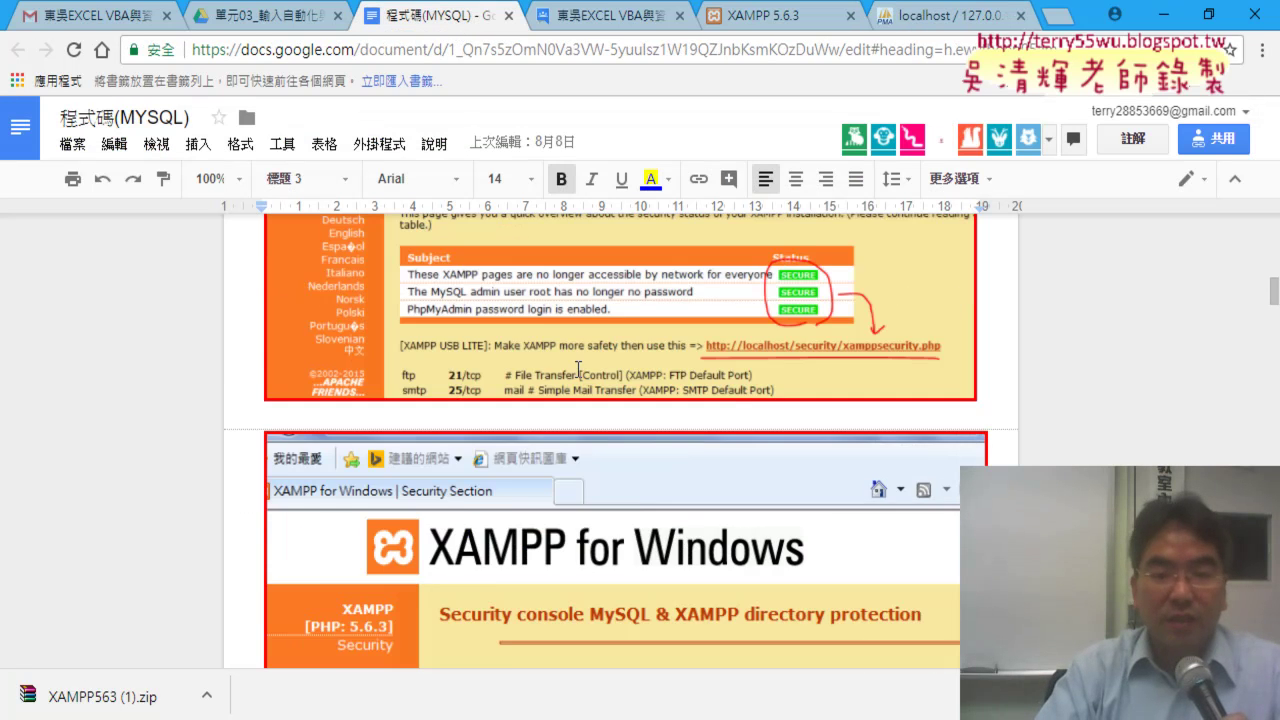
{"action": "scroll", "coordinate": [579, 367], "scroll_direction": "down", "scroll_amount": 5}
{"action": "scroll", "coordinate": [579, 367], "scroll_direction": "down", "scroll_amount": 2}
{"action": "scroll", "coordinate": [579, 367], "scroll_direction": "down", "scroll_amount": 2}
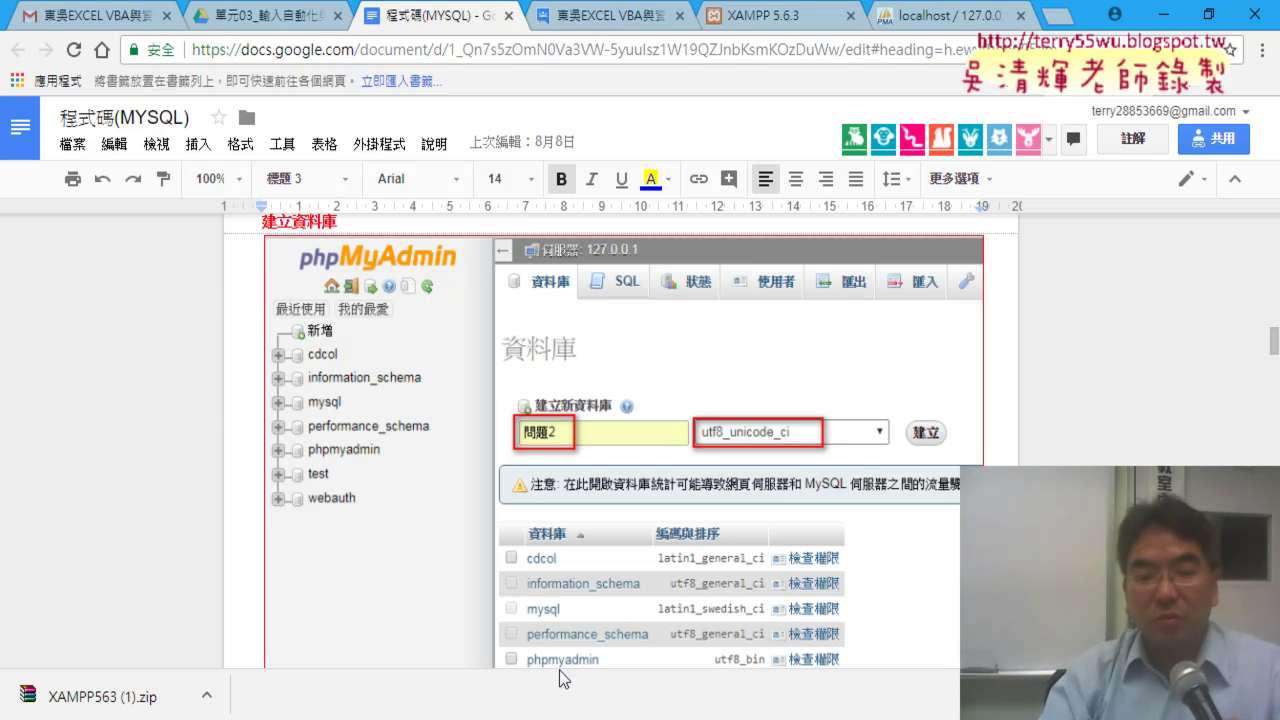
{"action": "key", "text": "alt+Tab"}
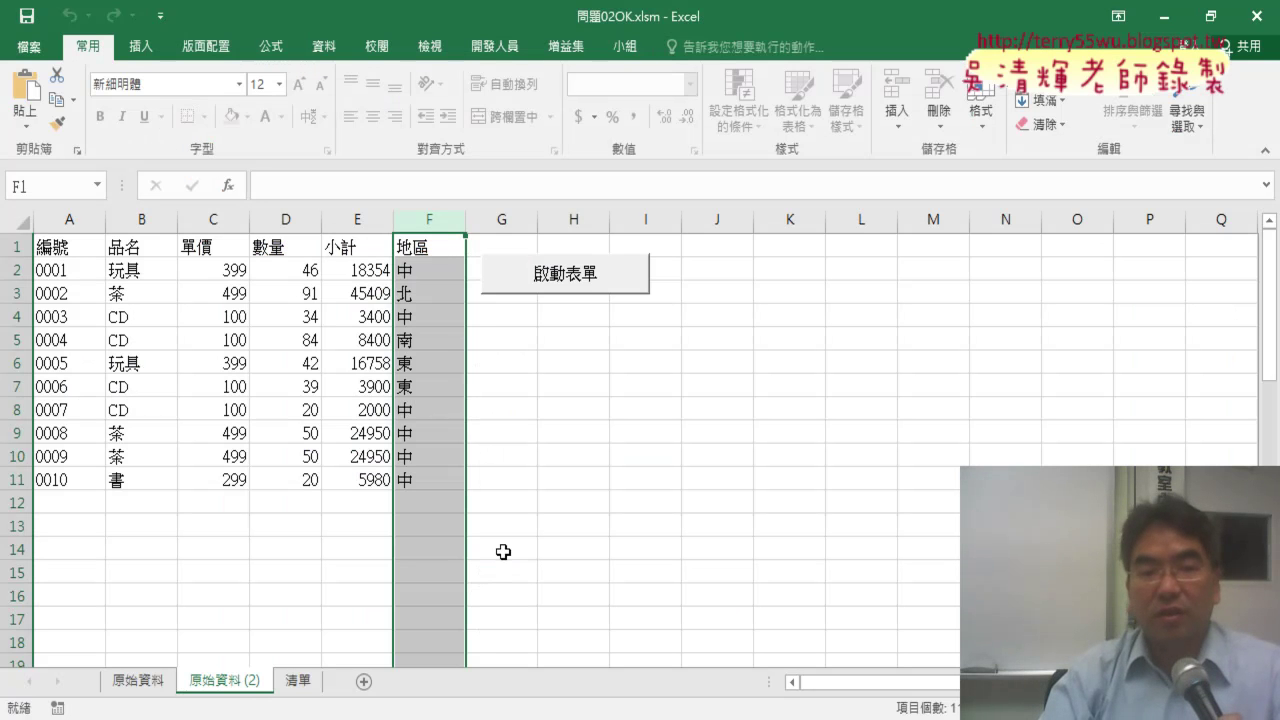
- Select the Excel header row A1:F1 (編號 to 地區), then minimize Excel
{"action": "left_click", "coordinate": [501, 526]}
{"action": "left_click_drag", "start_coordinate": [77, 254], "coordinate": [413, 246]}
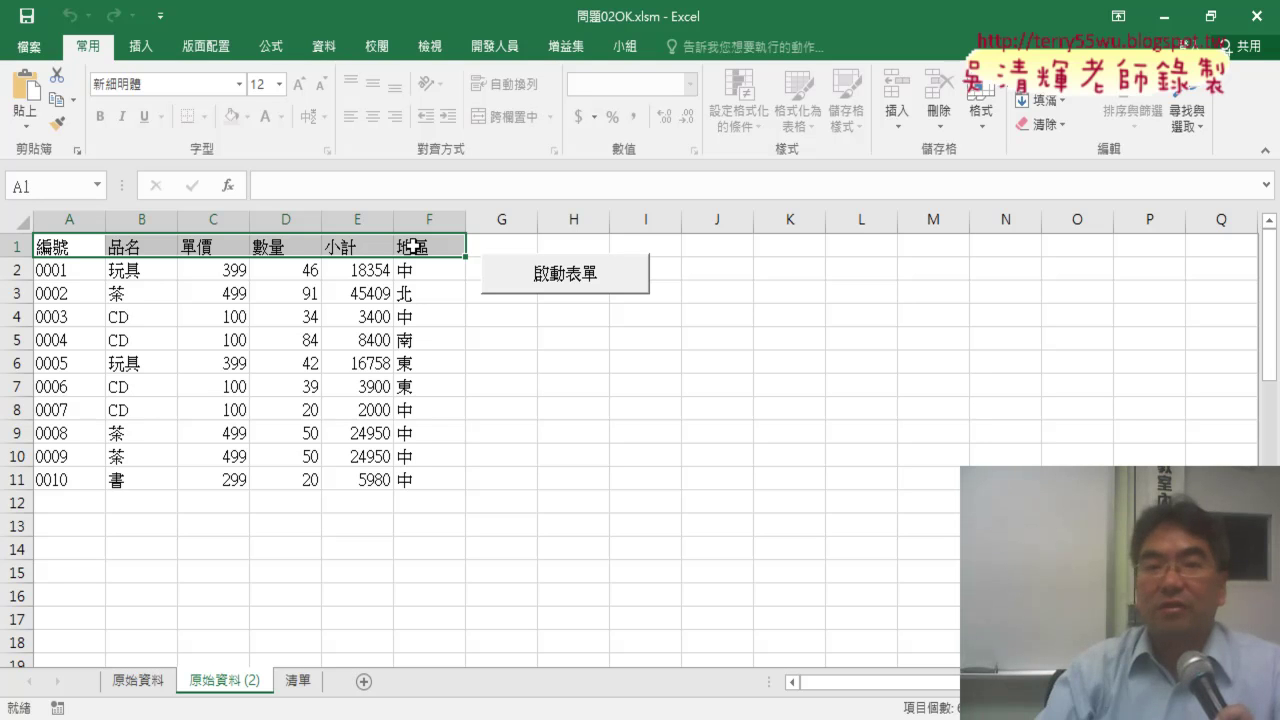
{"action": "left_click", "coordinate": [1178, 8]}
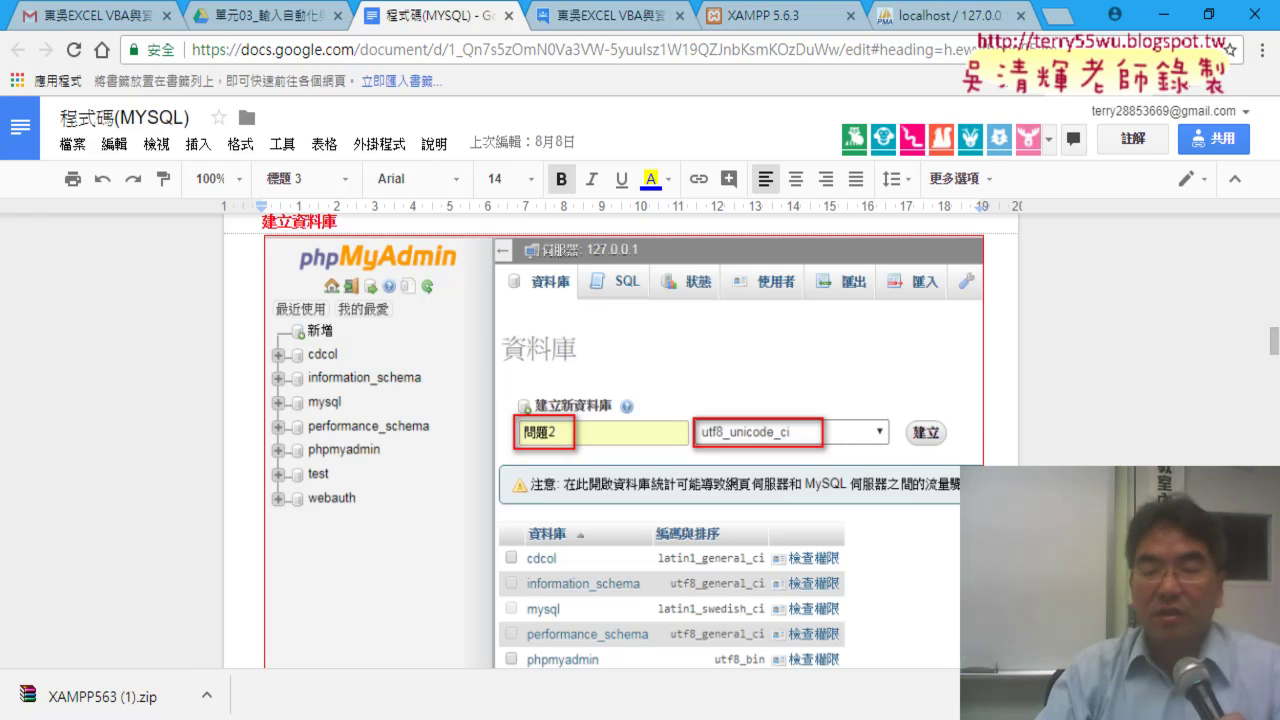
- Enter 問題2 as the new database name on phpMyAdmin's 資料庫 page
{"action": "left_click", "coordinate": [922, 18]}
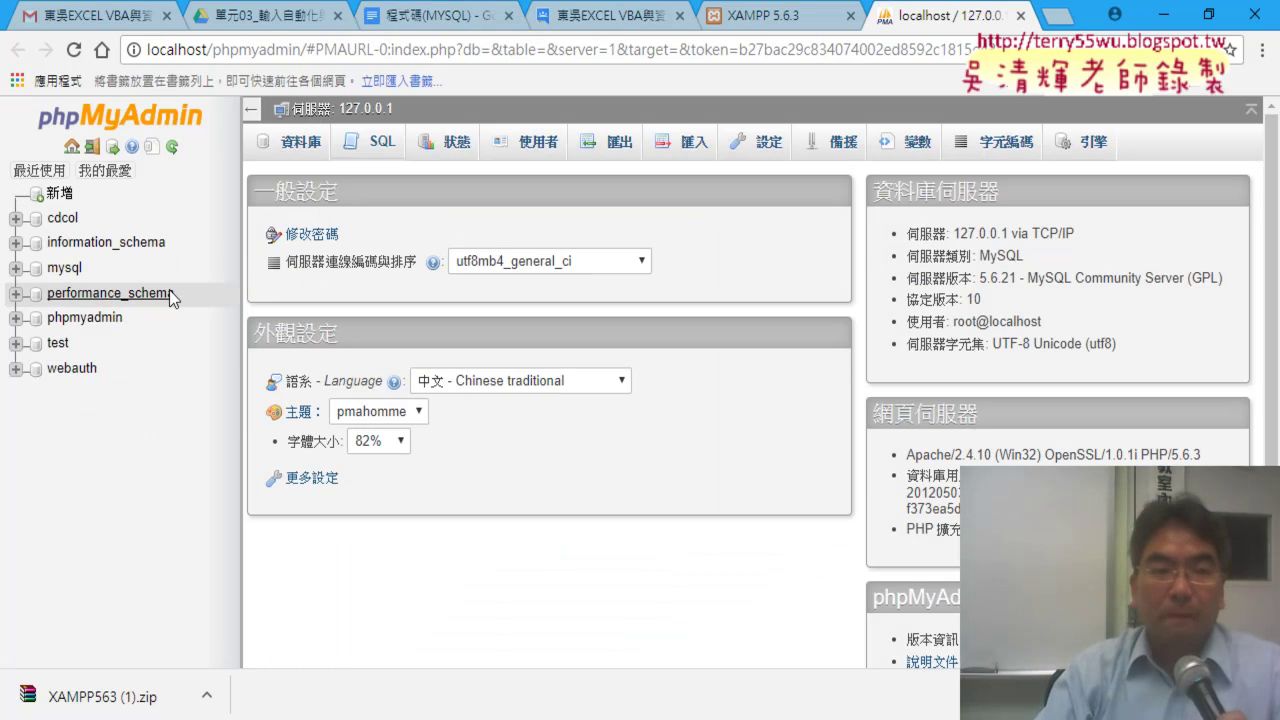
{"action": "left_click", "coordinate": [298, 153]}
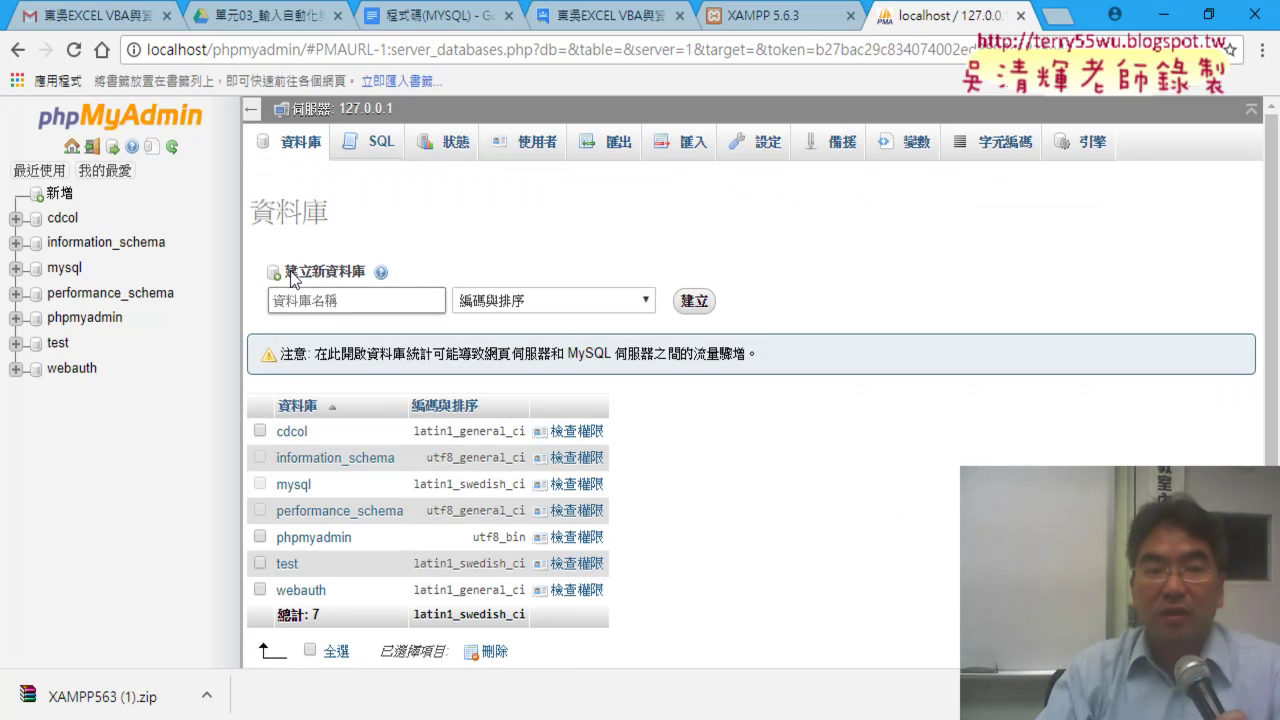
{"action": "left_click_drag", "start_coordinate": [290, 274], "coordinate": [368, 276]}
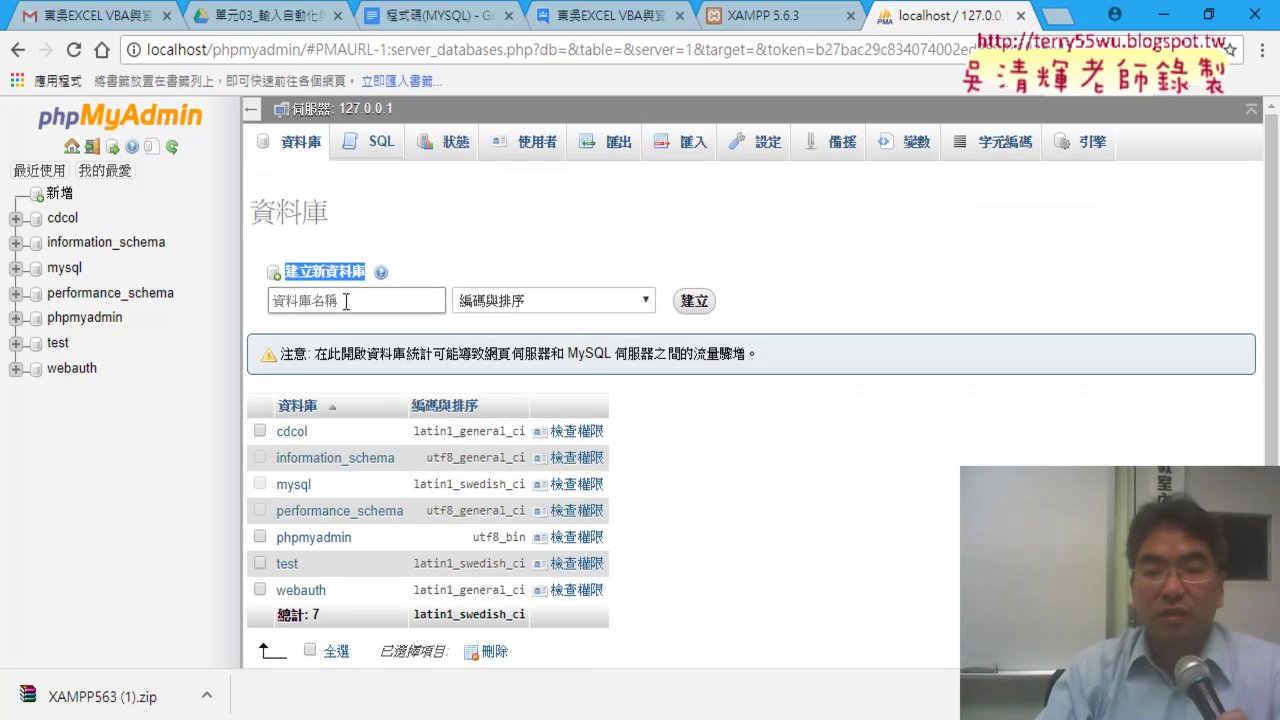
{"action": "left_click", "coordinate": [363, 301]}
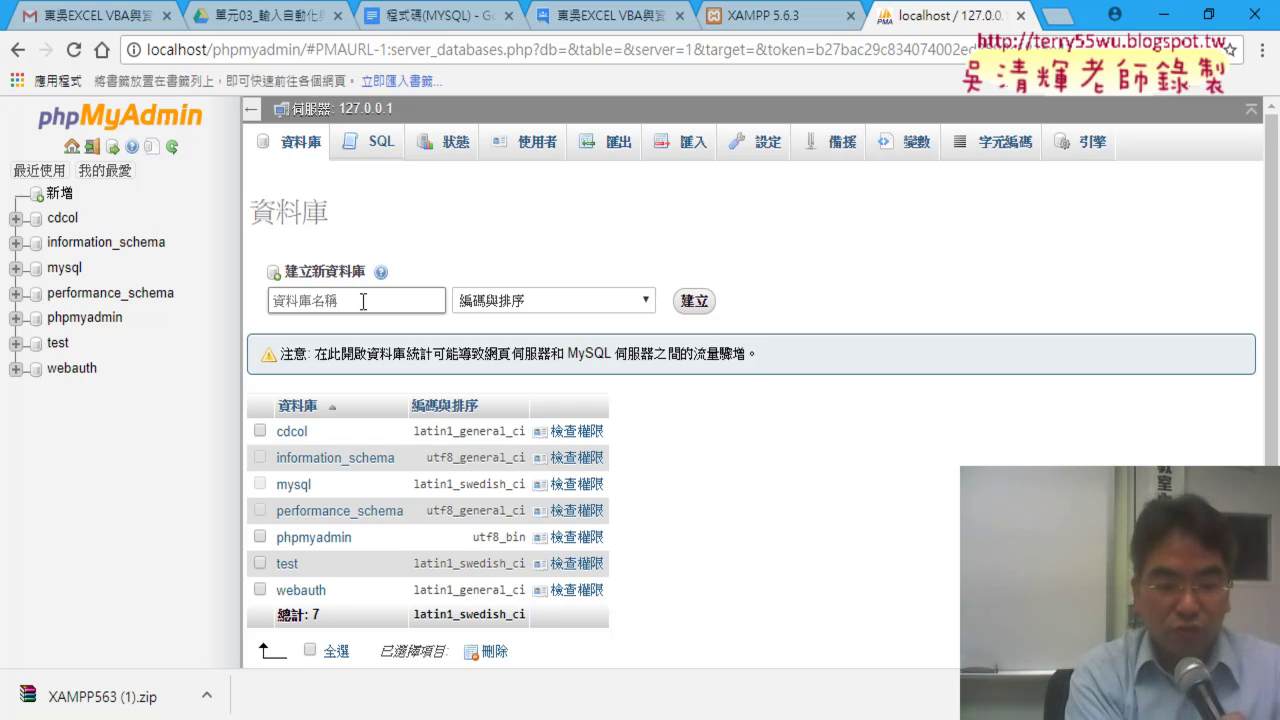
{"action": "type", "text": "x"}
{"action": "type", "text": "ㄣ"}
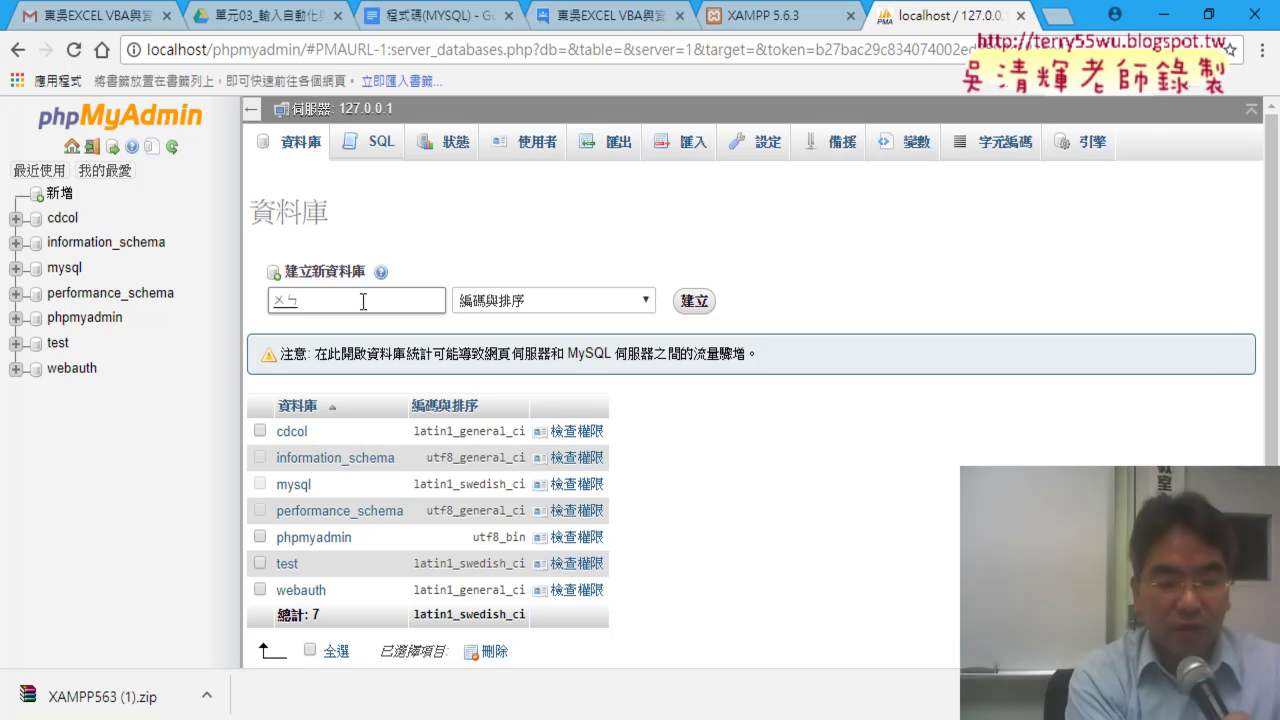
{"action": "type", "text": "4ㄊㄧ6"}
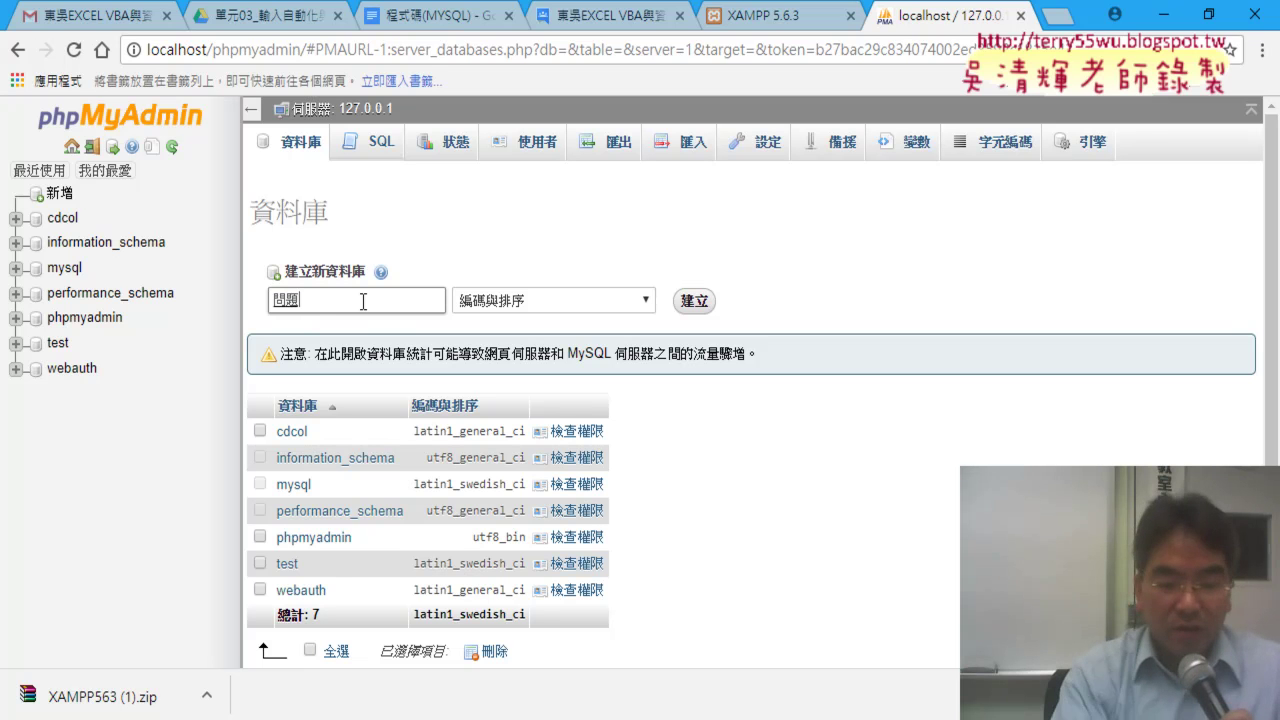
{"action": "type", "text": "2"}
{"action": "key", "text": "Return"}
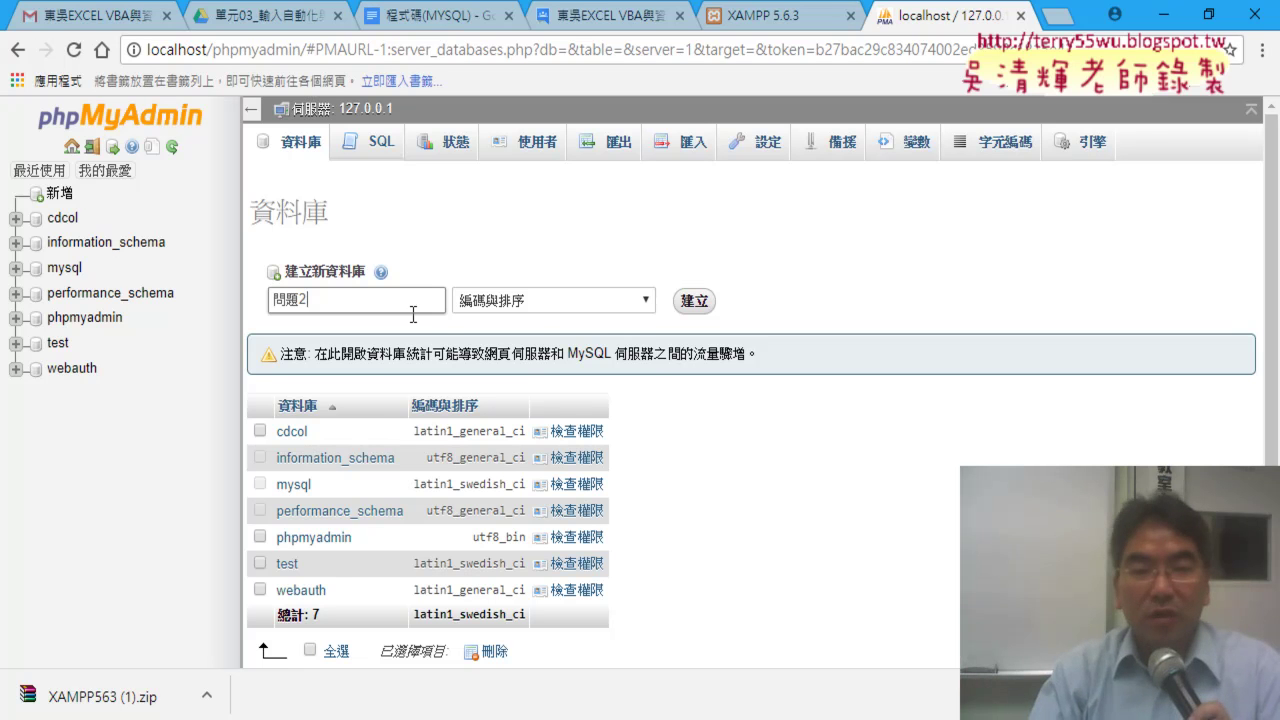
- Pick utf8_unicode_ci from the collation list for database 問題2
{"action": "left_click", "coordinate": [529, 298]}
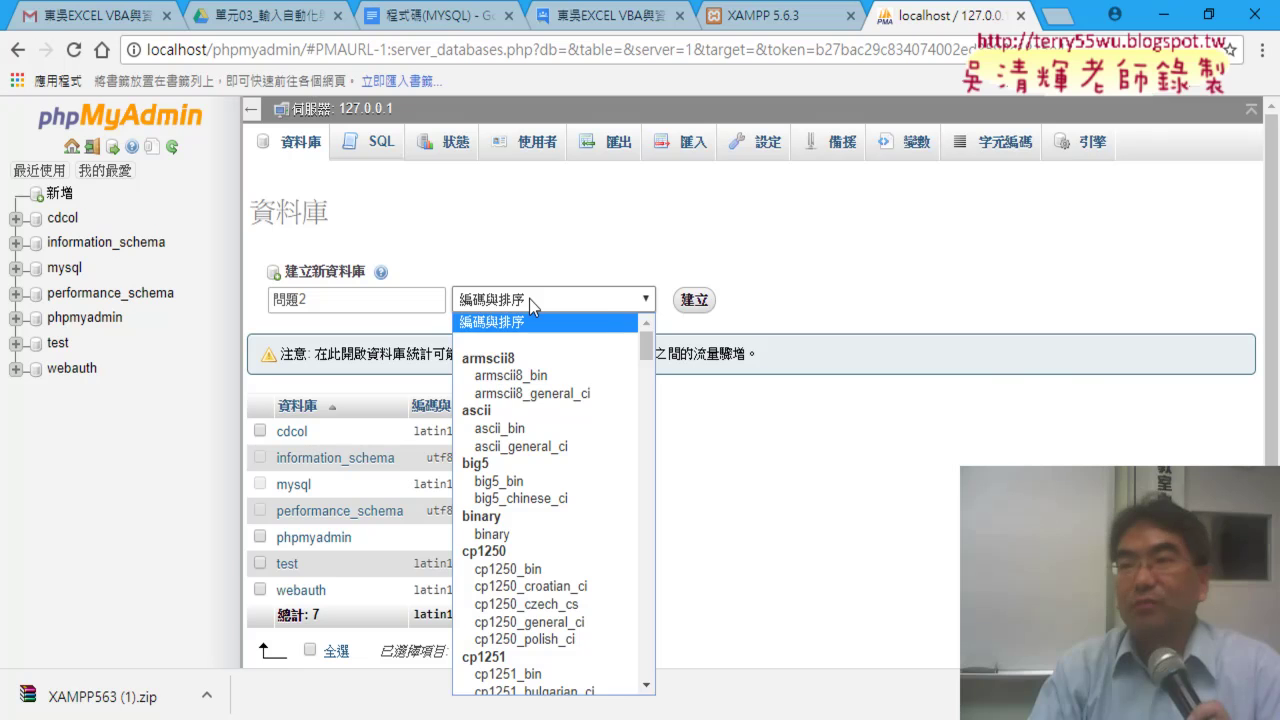
{"action": "left_click_drag", "start_coordinate": [645, 348], "coordinate": [642, 394]}
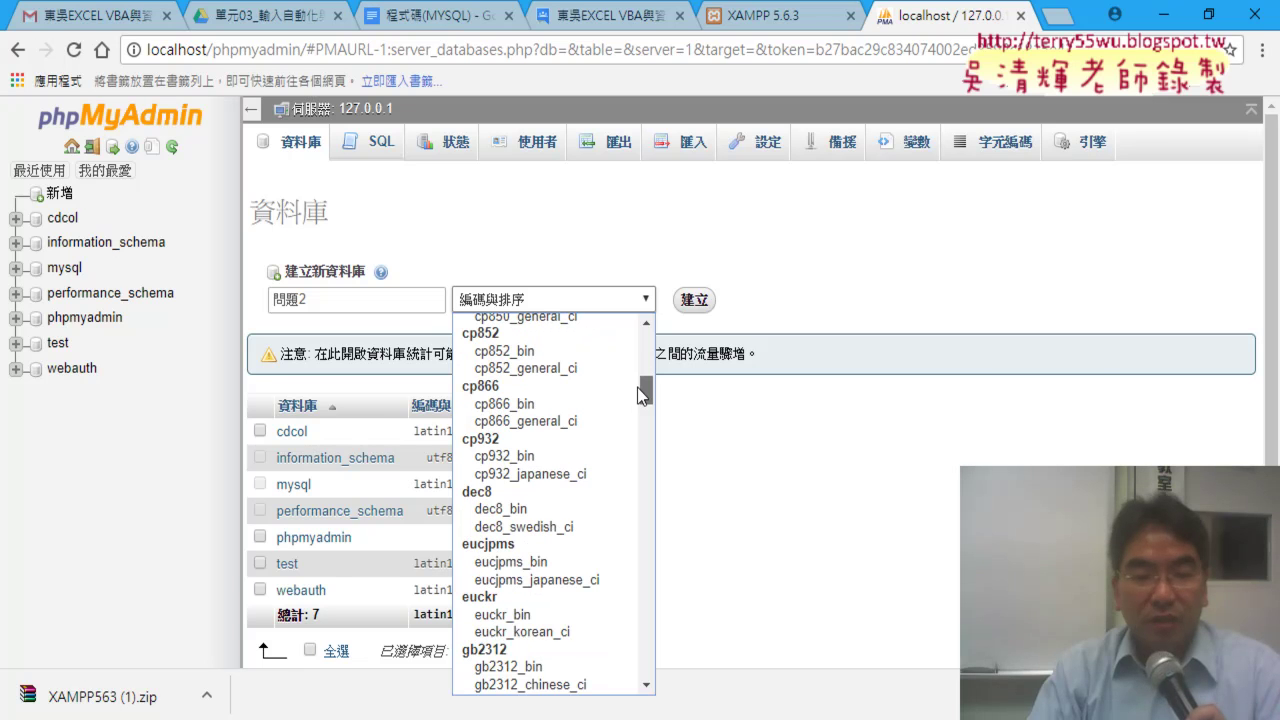
{"action": "left_click_drag", "start_coordinate": [637, 387], "coordinate": [640, 343]}
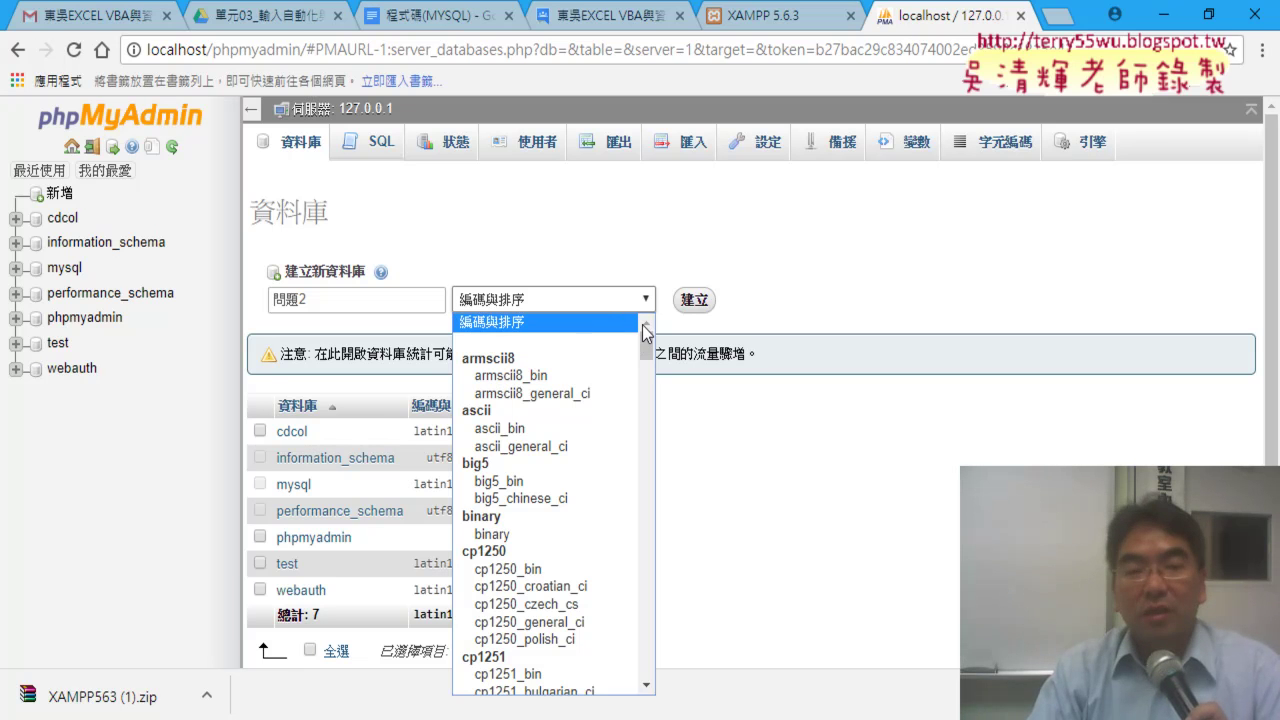
{"action": "left_click_drag", "start_coordinate": [650, 346], "coordinate": [651, 689]}
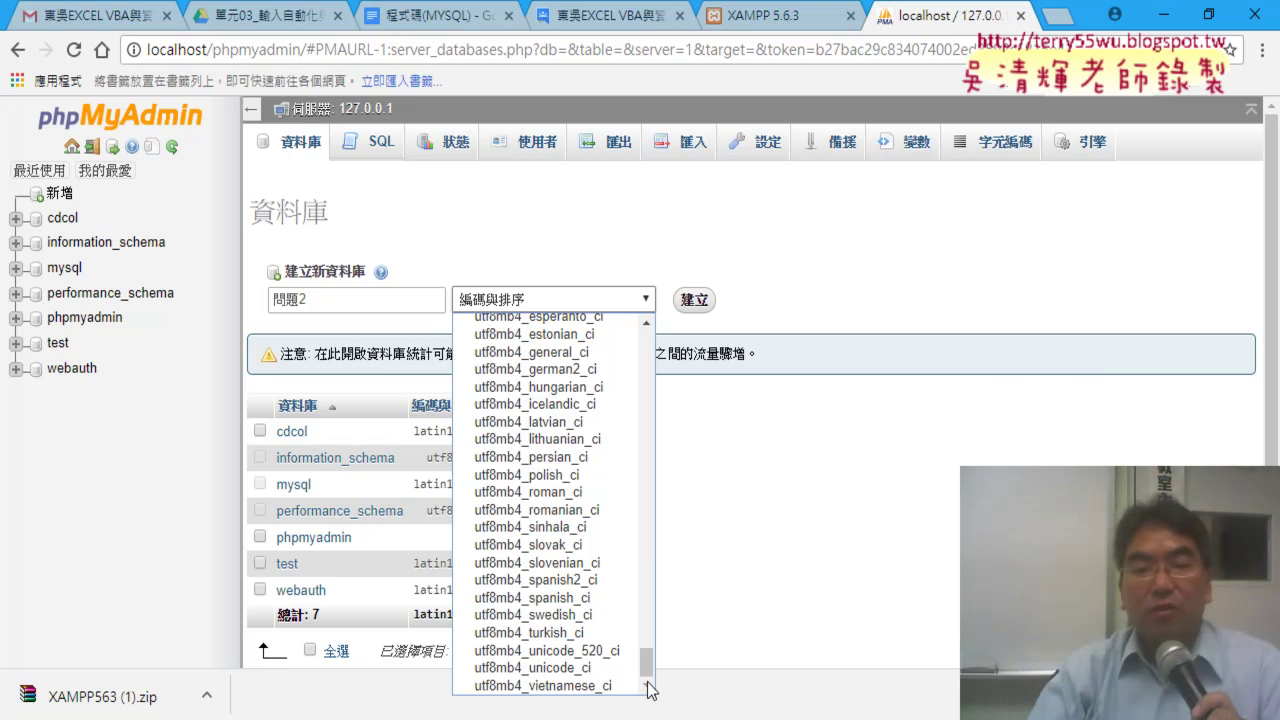
{"action": "left_click_drag", "start_coordinate": [648, 680], "coordinate": [648, 657]}
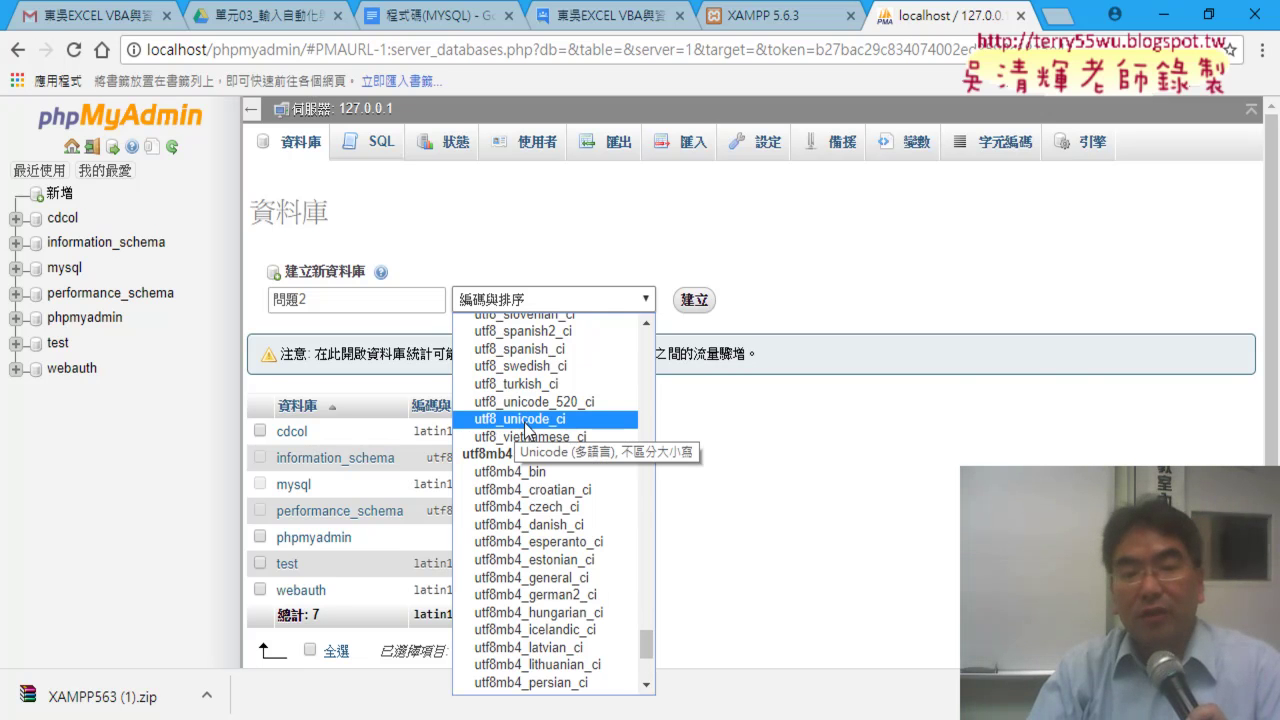
{"action": "left_click_drag", "start_coordinate": [648, 640], "coordinate": [648, 330]}
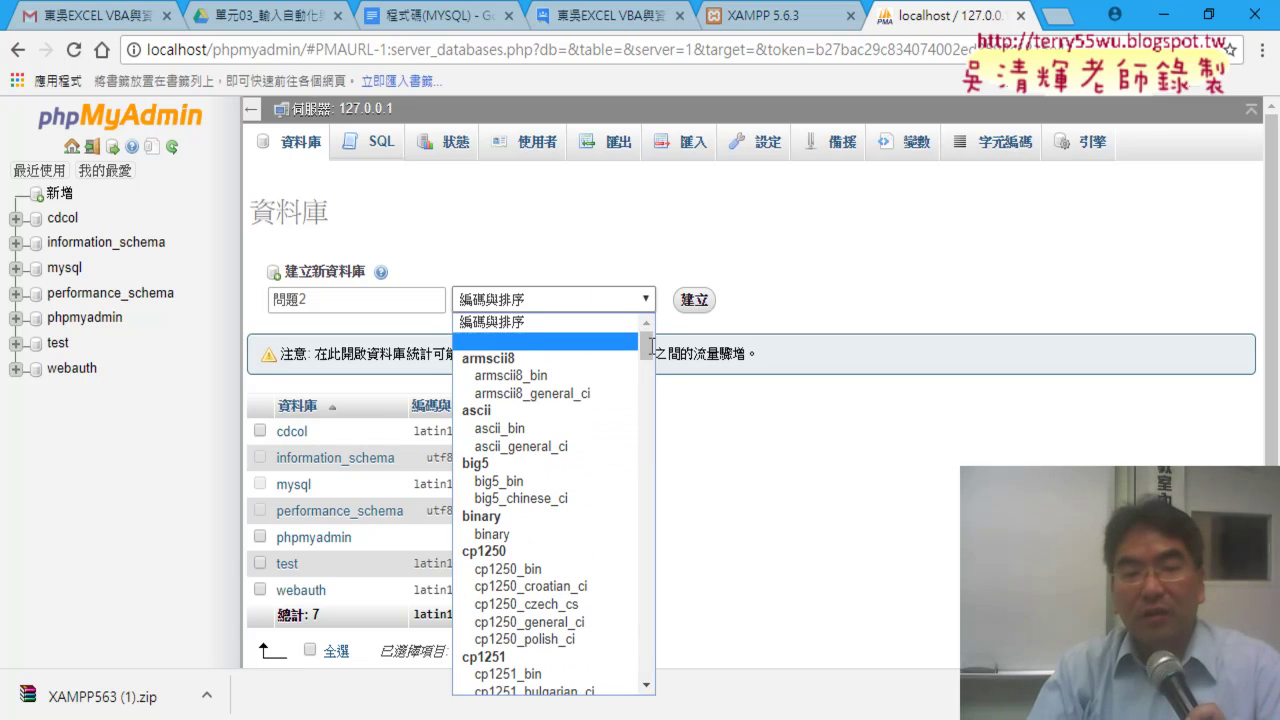
{"action": "mouse_move", "coordinate": [648, 345]}
{"action": "left_mouse_down"}
{"action": "mouse_move", "coordinate": [672, 697]}
{"action": "mouse_move", "coordinate": [651, 645]}
{"action": "left_mouse_up"}
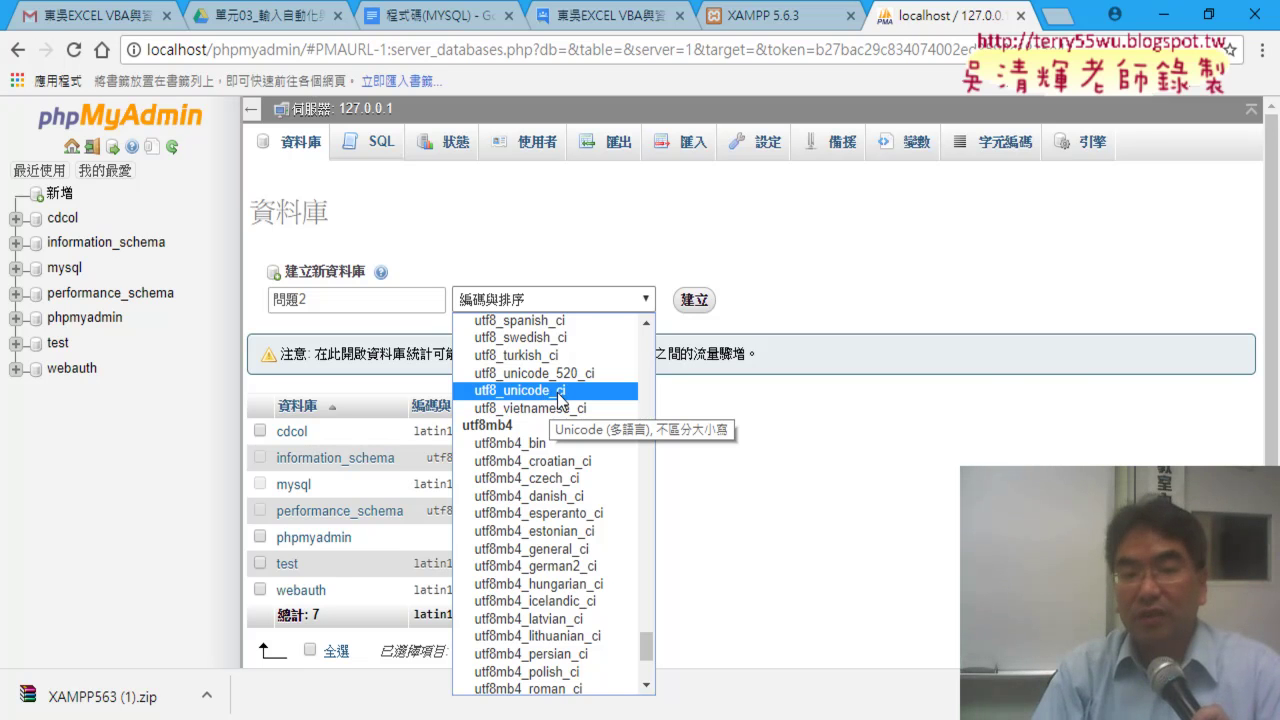
{"action": "left_click", "coordinate": [560, 392]}
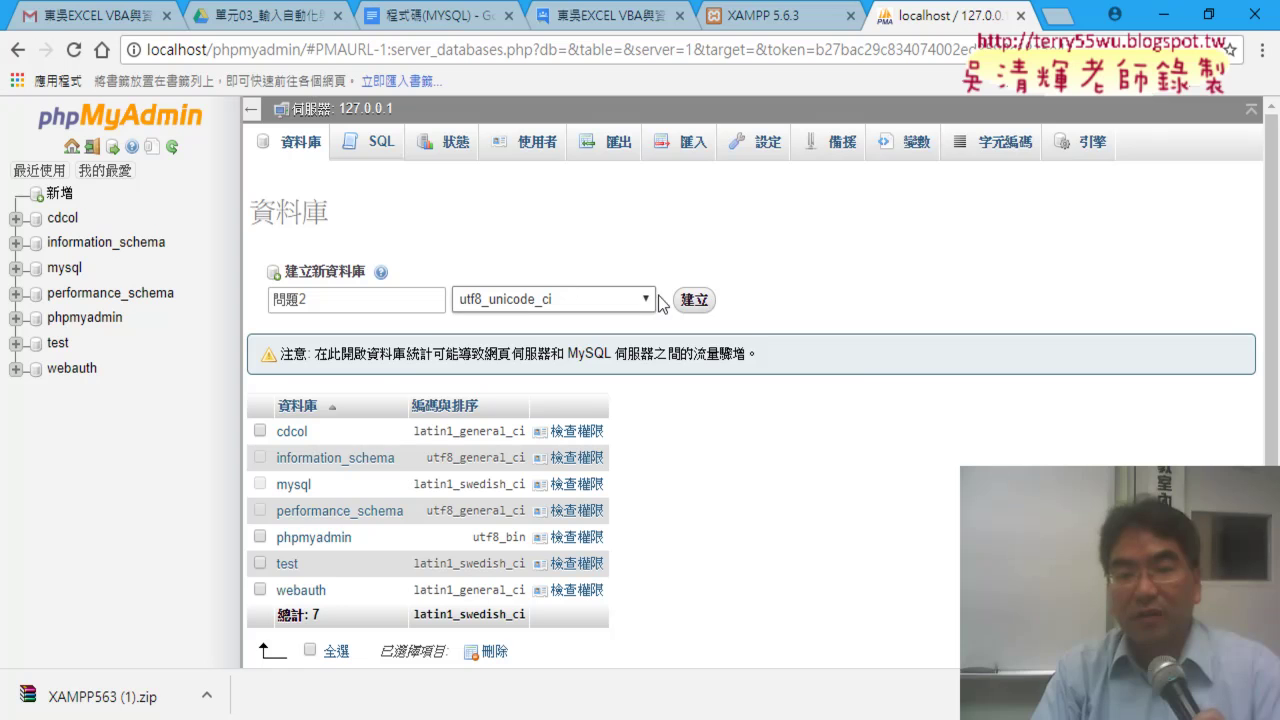
- Create database 問題2 and open it from the left navigation tree
{"action": "left_click", "coordinate": [692, 300]}
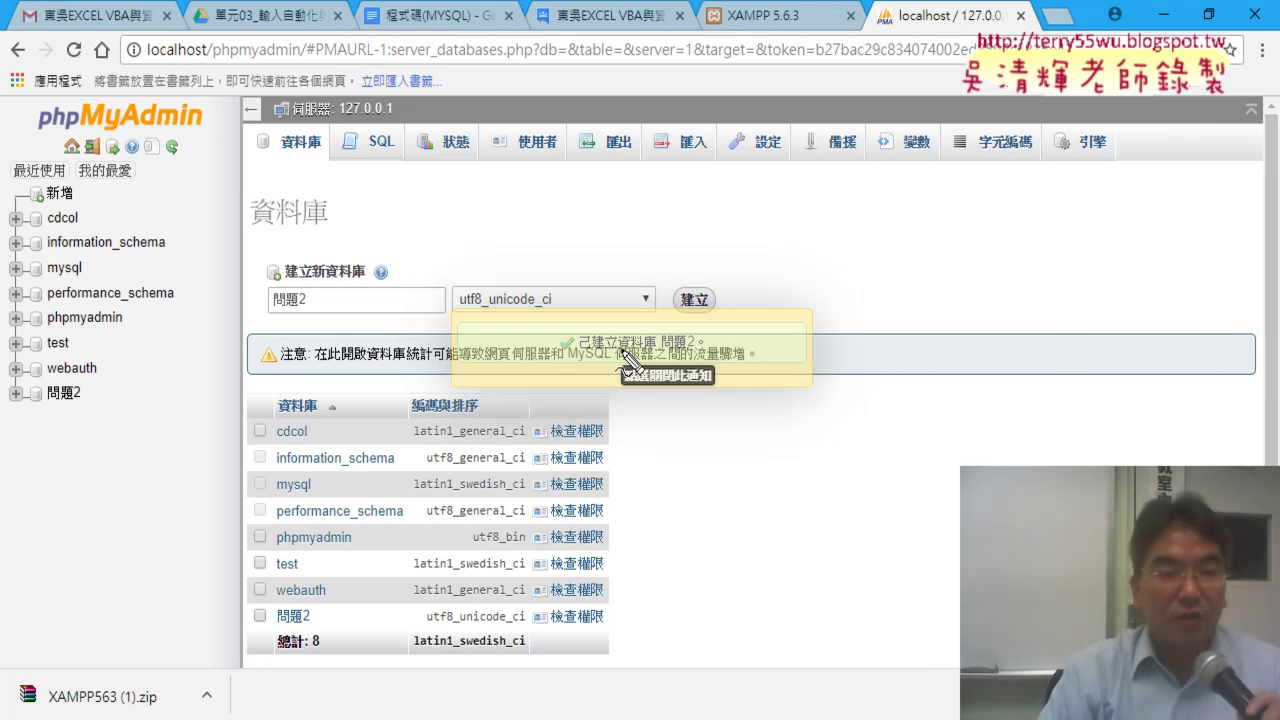
{"action": "left_click_drag", "start_coordinate": [88, 376], "coordinate": [88, 398]}
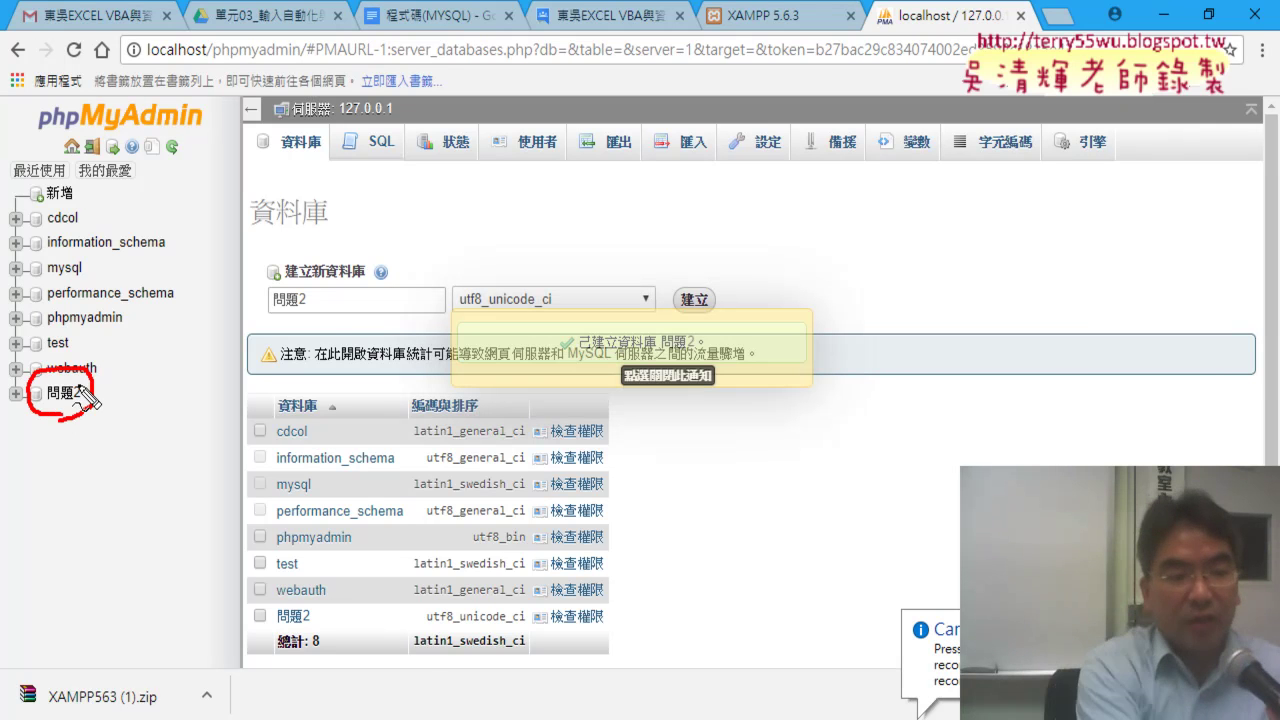
{"action": "left_click", "coordinate": [16, 394]}
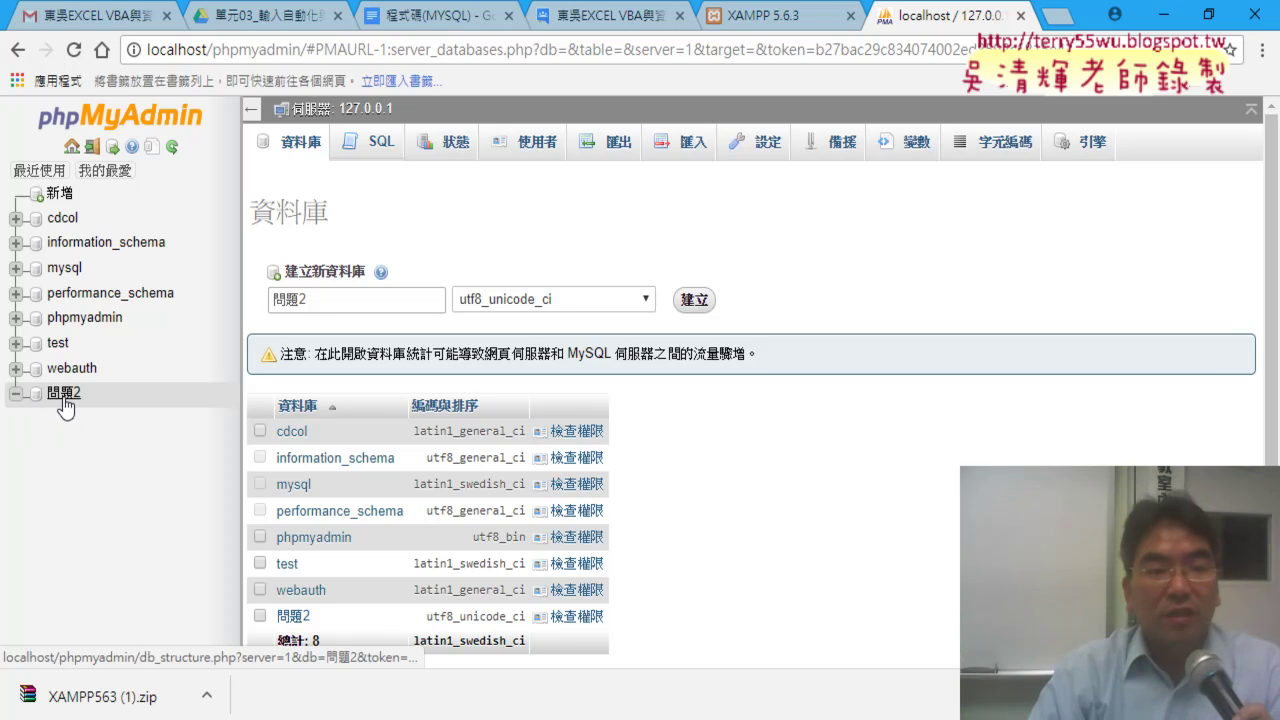
{"action": "left_click", "coordinate": [64, 395]}
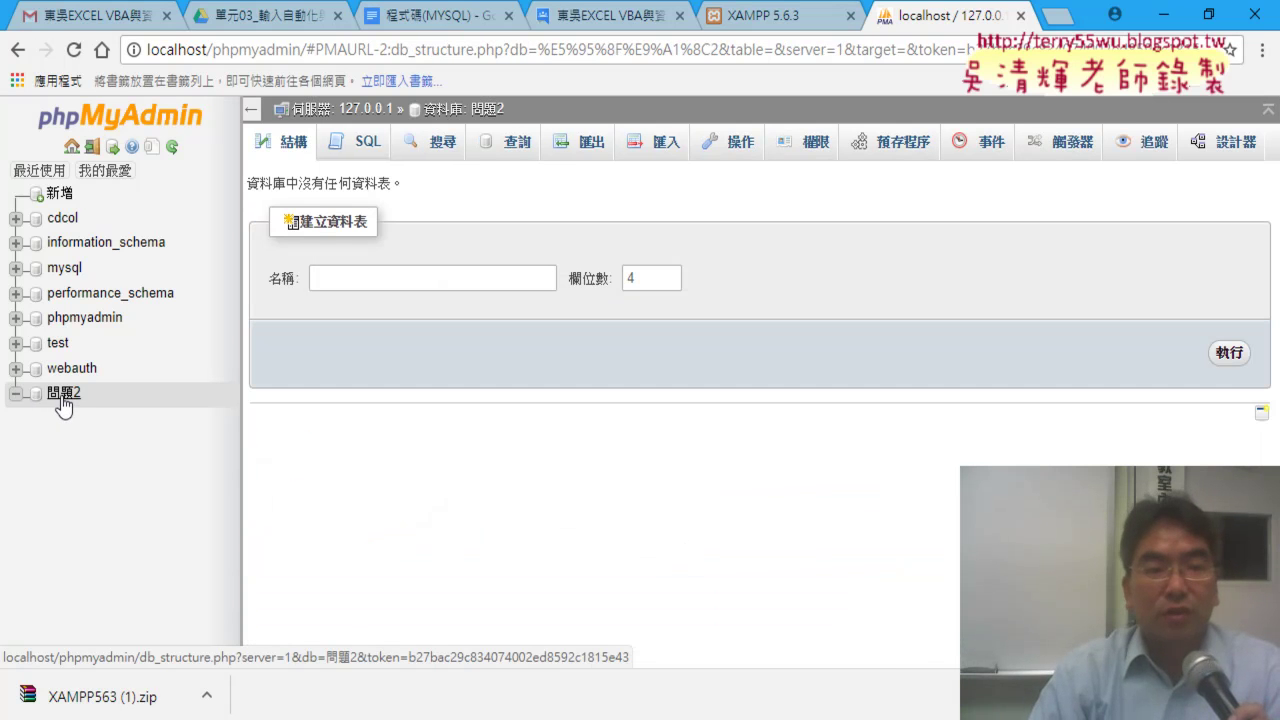
- Begin typing the table name 問題2 in the 建立資料表 名稱 field
{"action": "left_click_drag", "start_coordinate": [326, 214], "coordinate": [368, 218]}
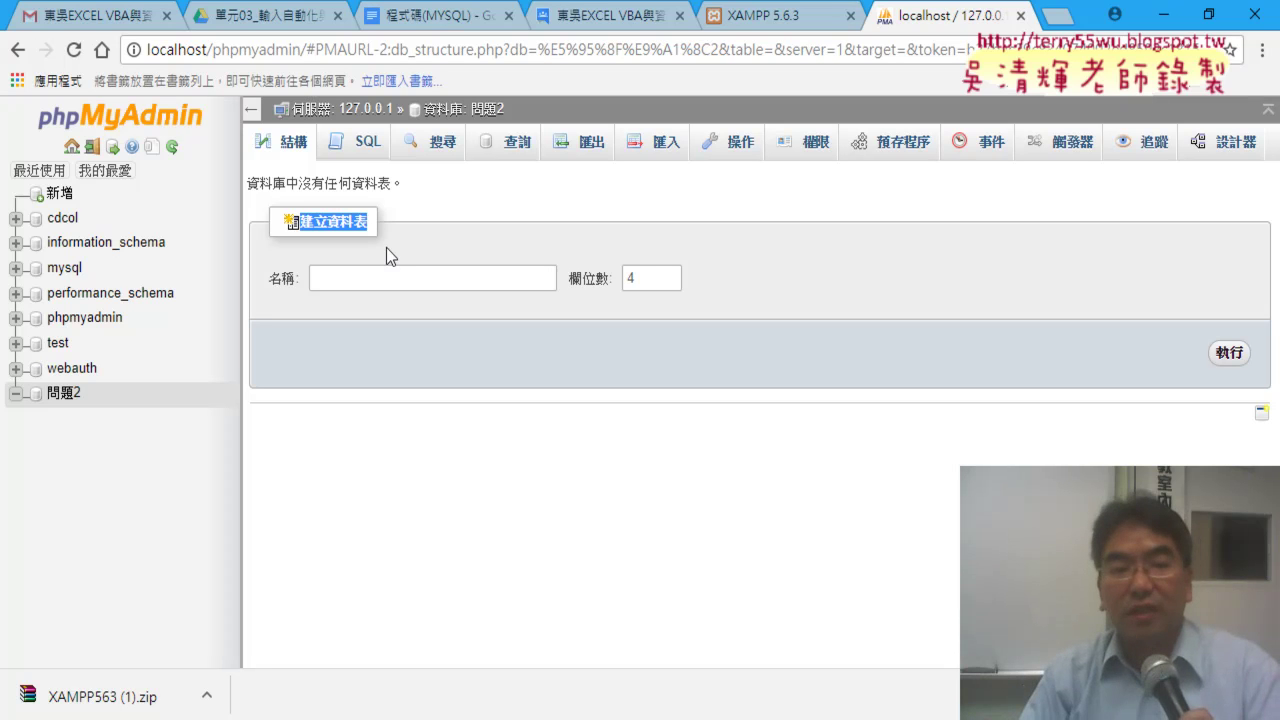
{"action": "left_click", "coordinate": [370, 276]}
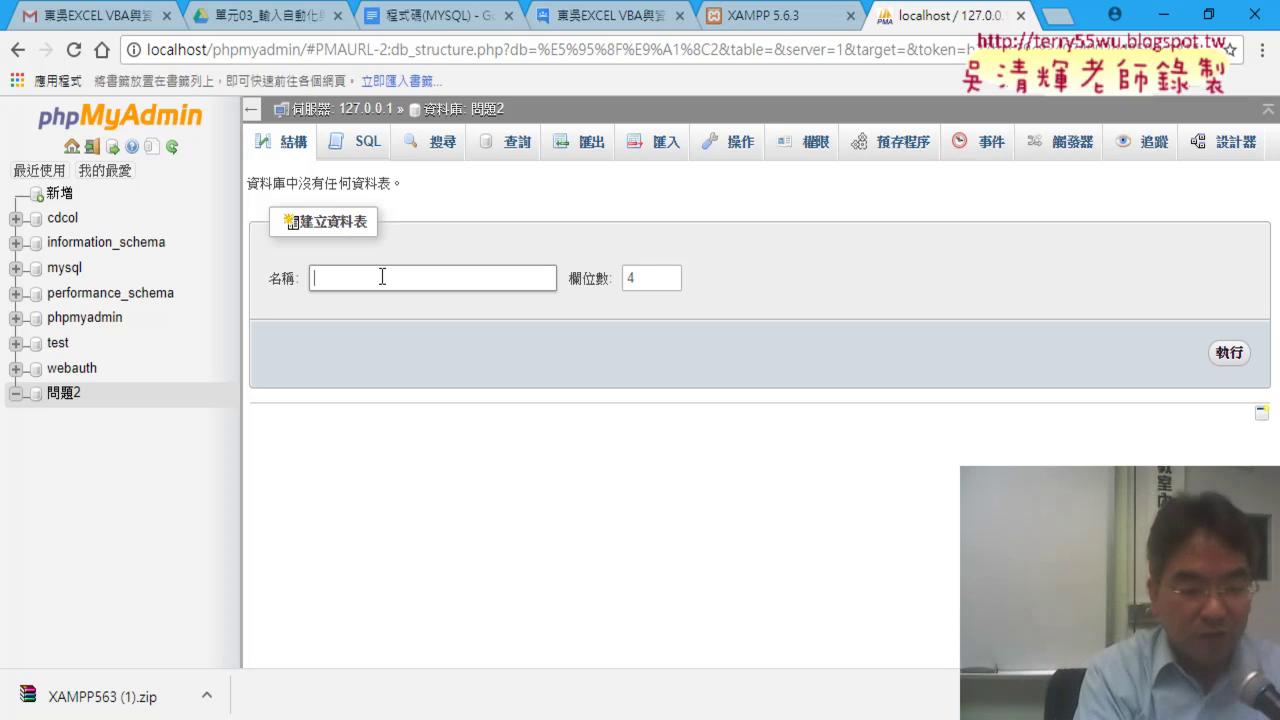
{"action": "type", "text": "問ㄊㄧ"}
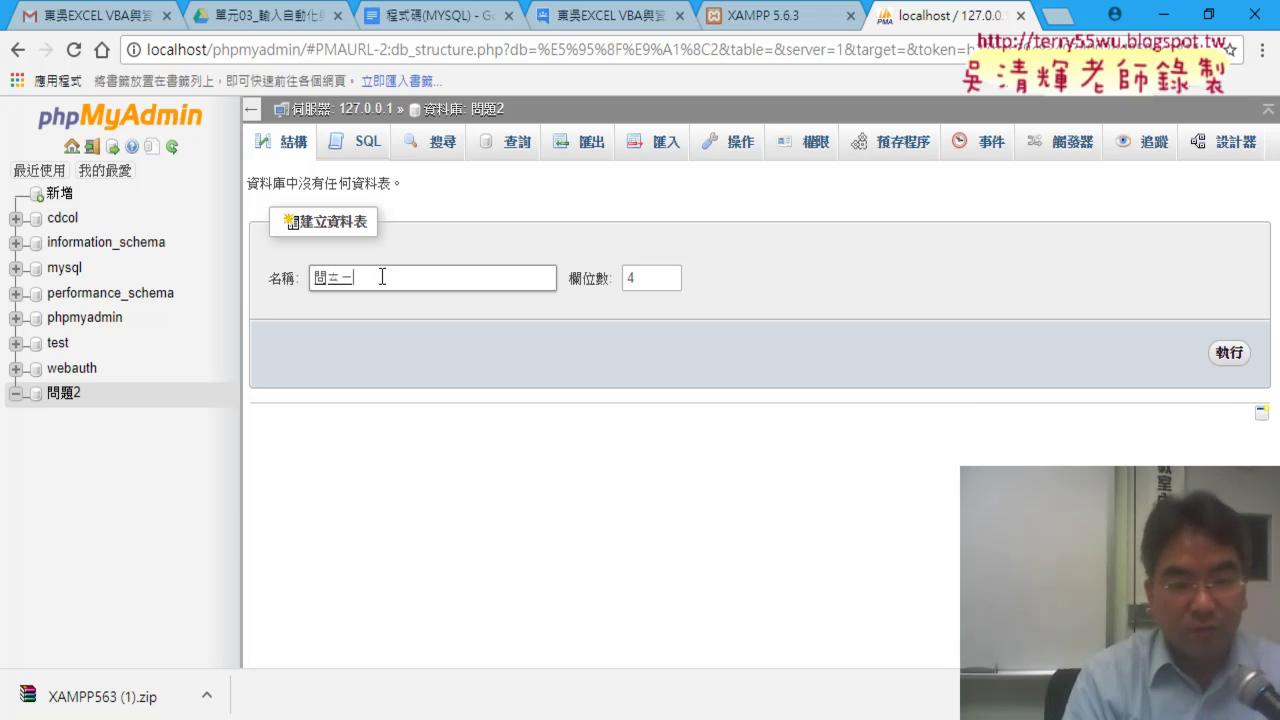
{"action": "type", "text": "ˊ2"}
- Confirm table name 問題2 with 6 columns and submit with 執行
{"action": "key", "text": "Return"}
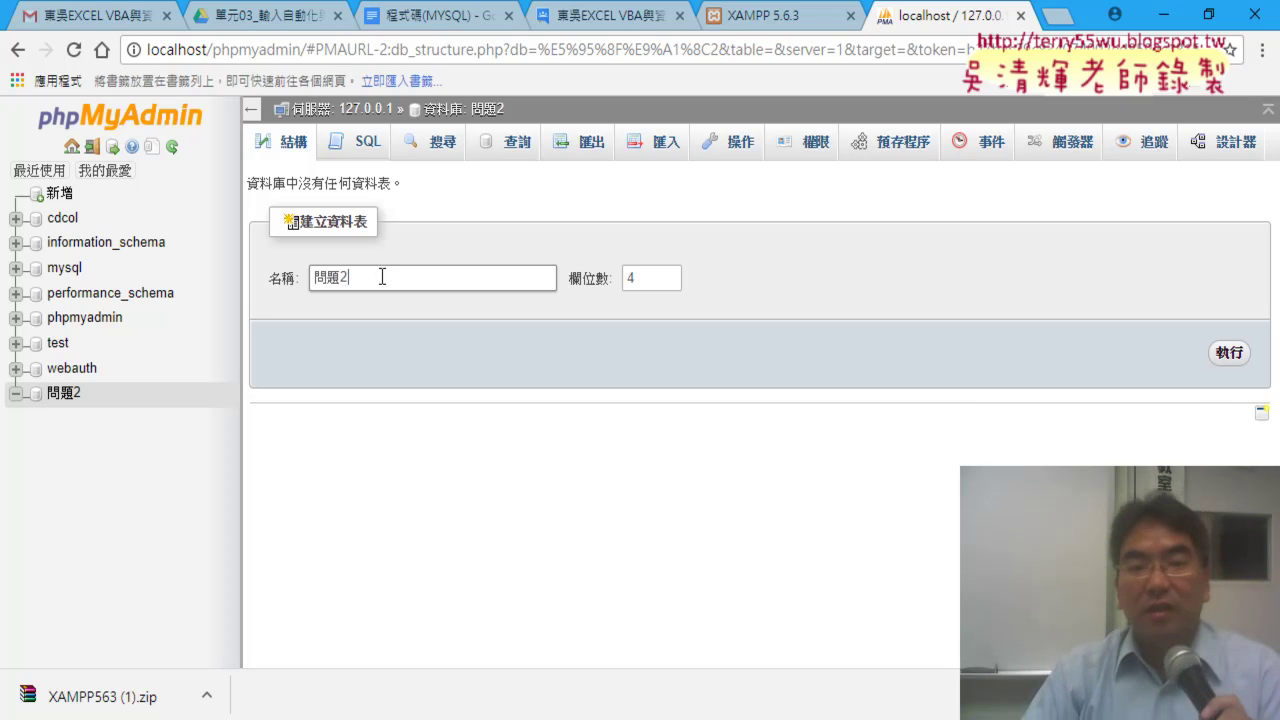
{"action": "key", "text": "Tab"}
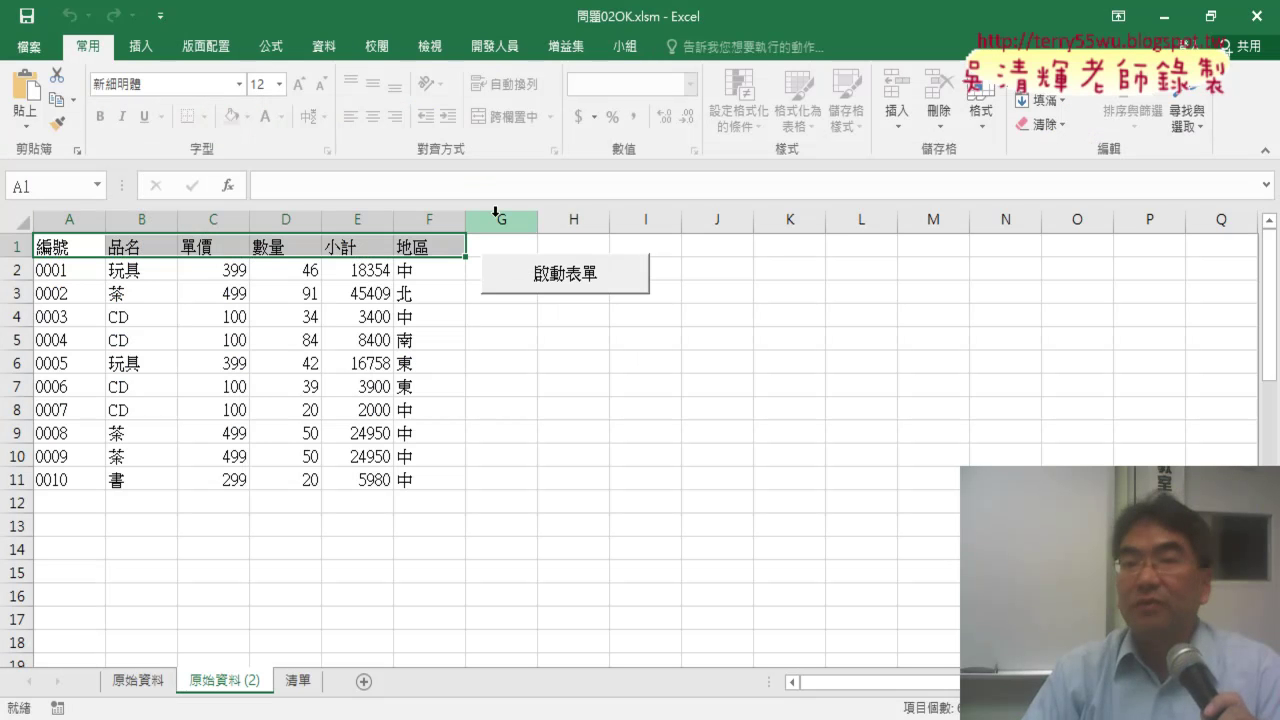
{"action": "left_click", "coordinate": [1164, 16]}
{"action": "type", "text": "6"}
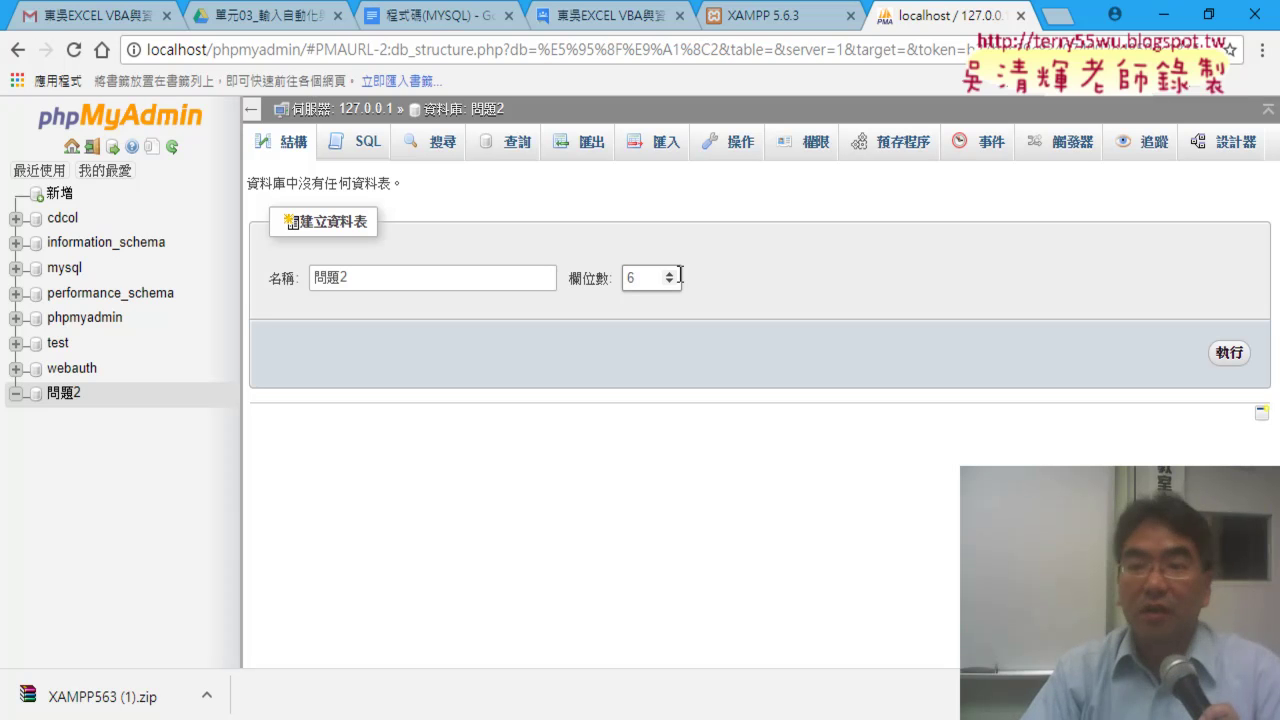
{"action": "left_click", "coordinate": [1225, 362]}
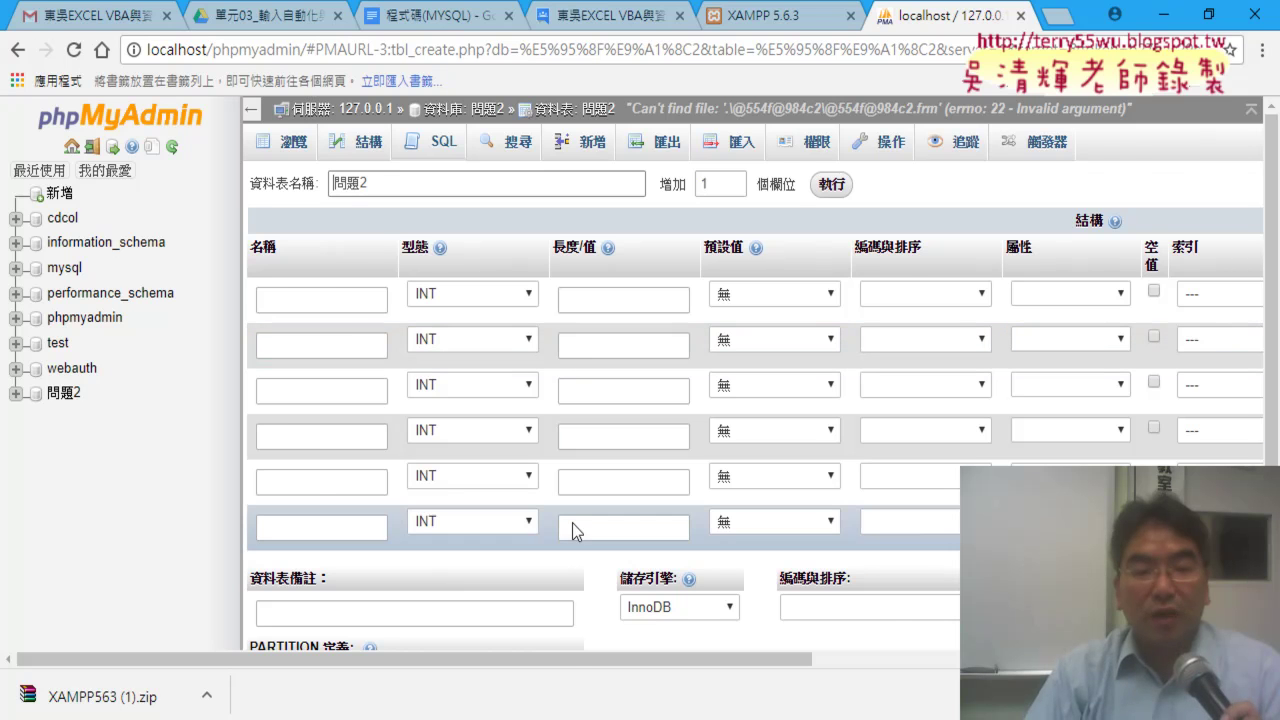
- Copy the Excel header row A1:F1 and paste it into the sixth column's name field
{"action": "key", "text": "alt+Tab"}
{"action": "left_click_drag", "start_coordinate": [431, 245], "coordinate": [22, 245]}
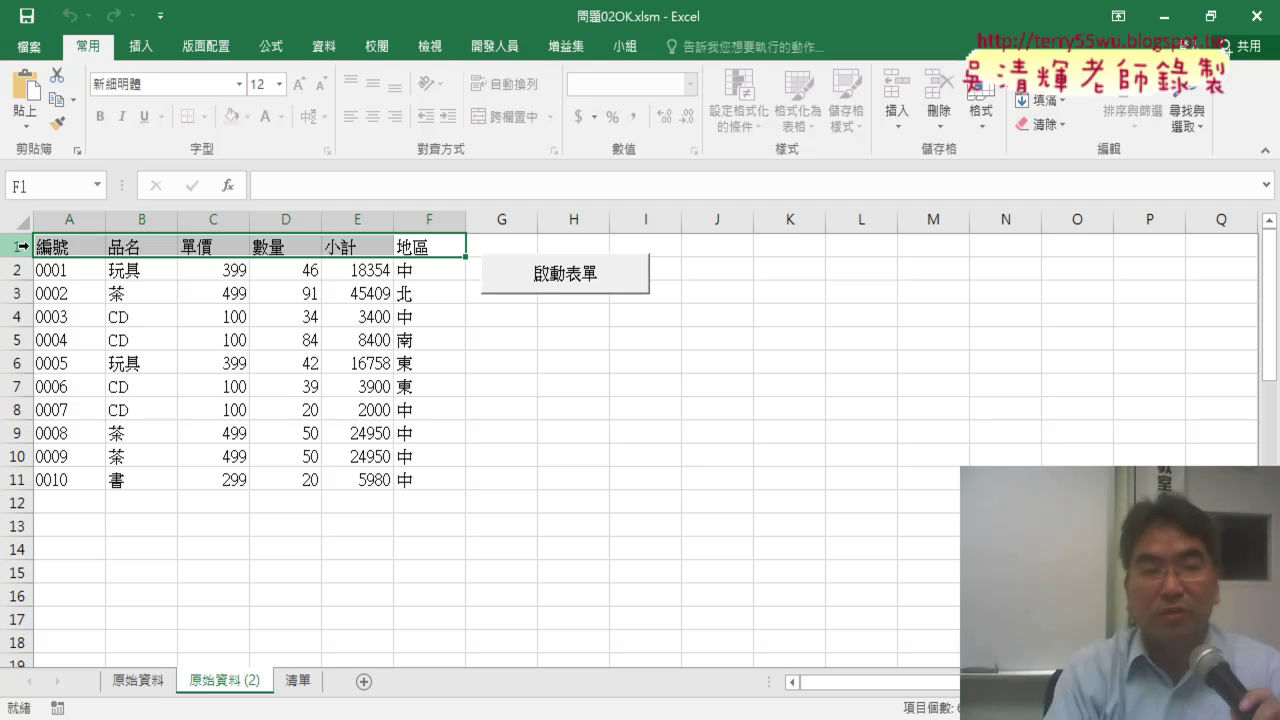
{"action": "key", "text": "ctrl+c"}
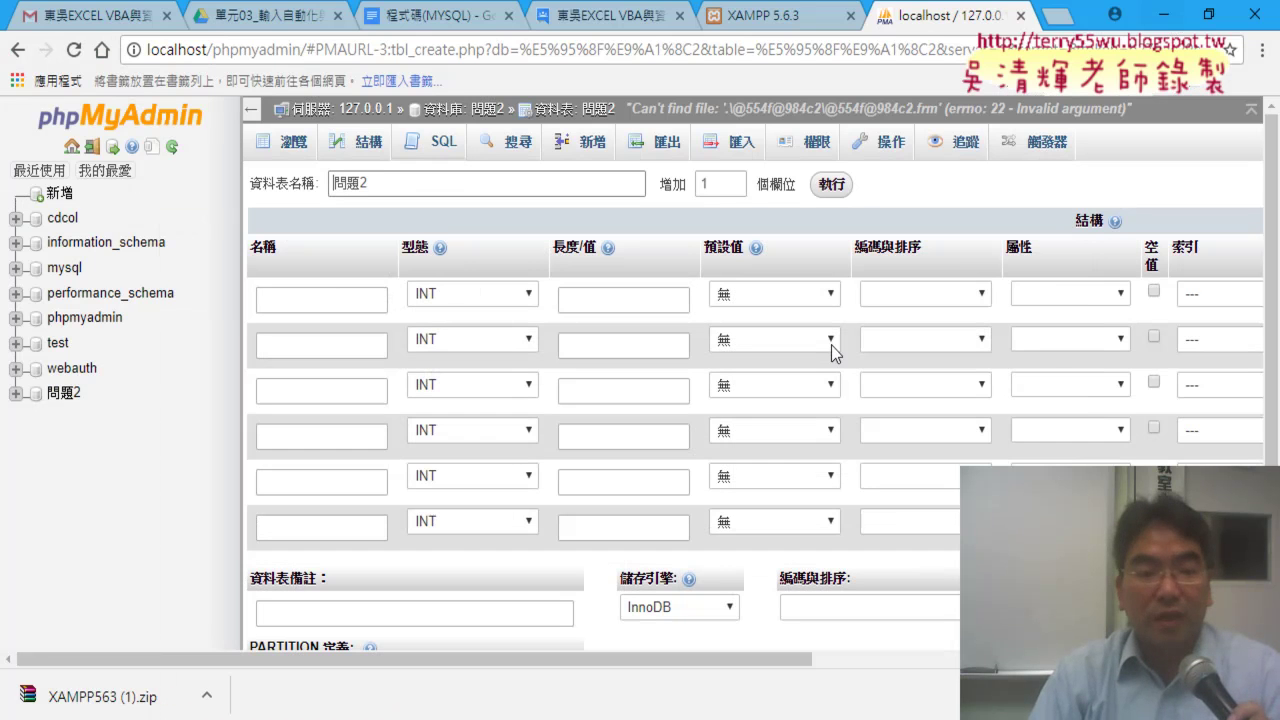
{"action": "left_click", "coordinate": [1164, 16]}
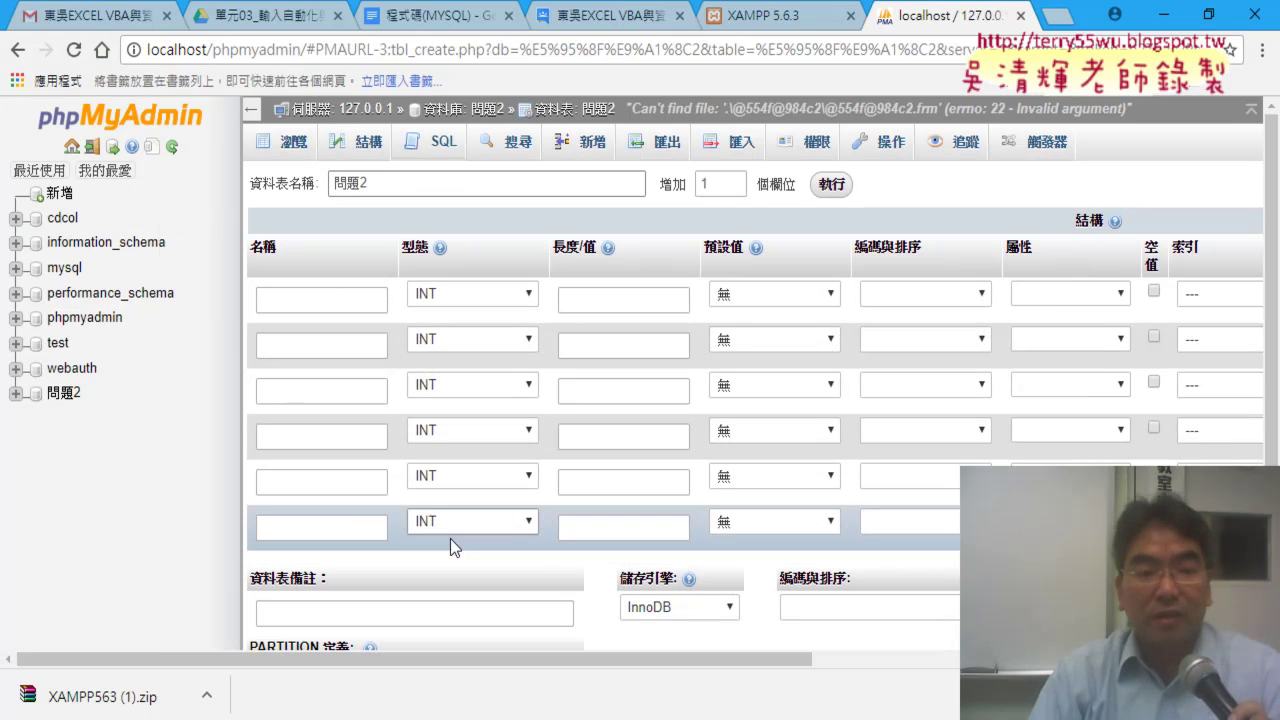
{"action": "left_click", "coordinate": [335, 526]}
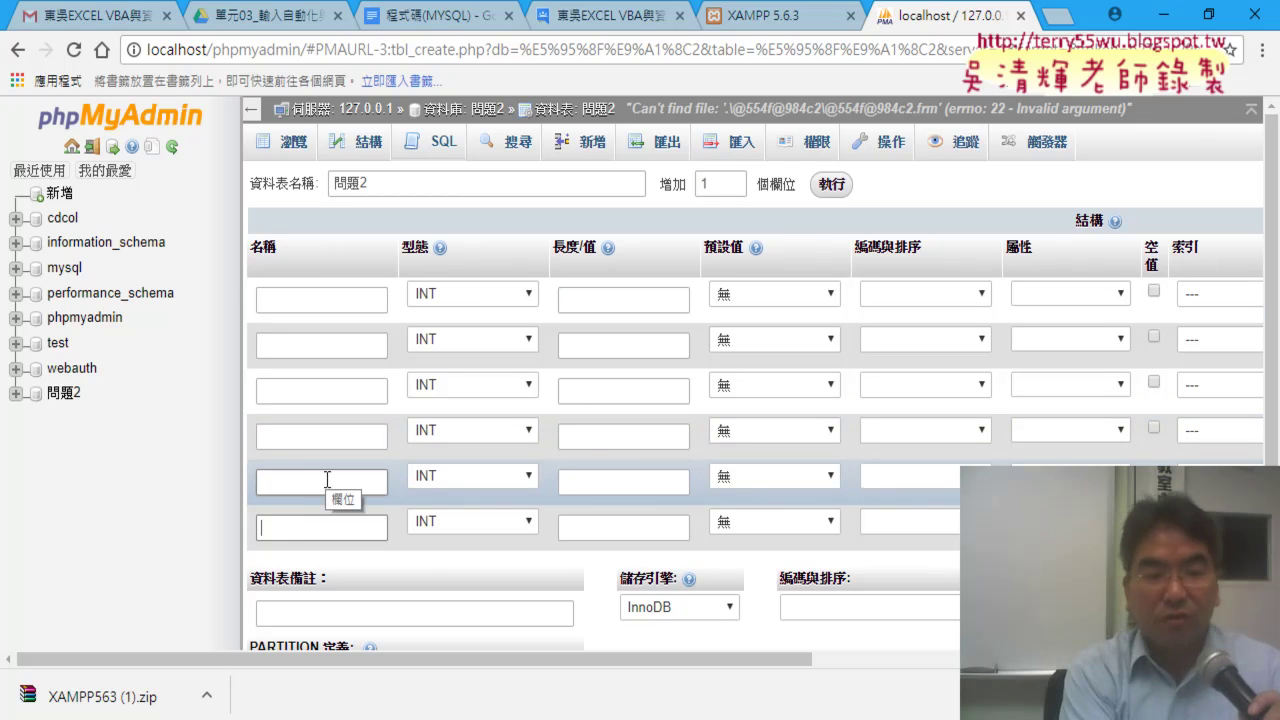
{"action": "key", "text": "ctrl+v"}
{"action": "left_click_drag", "start_coordinate": [323, 528], "coordinate": [248, 537]}
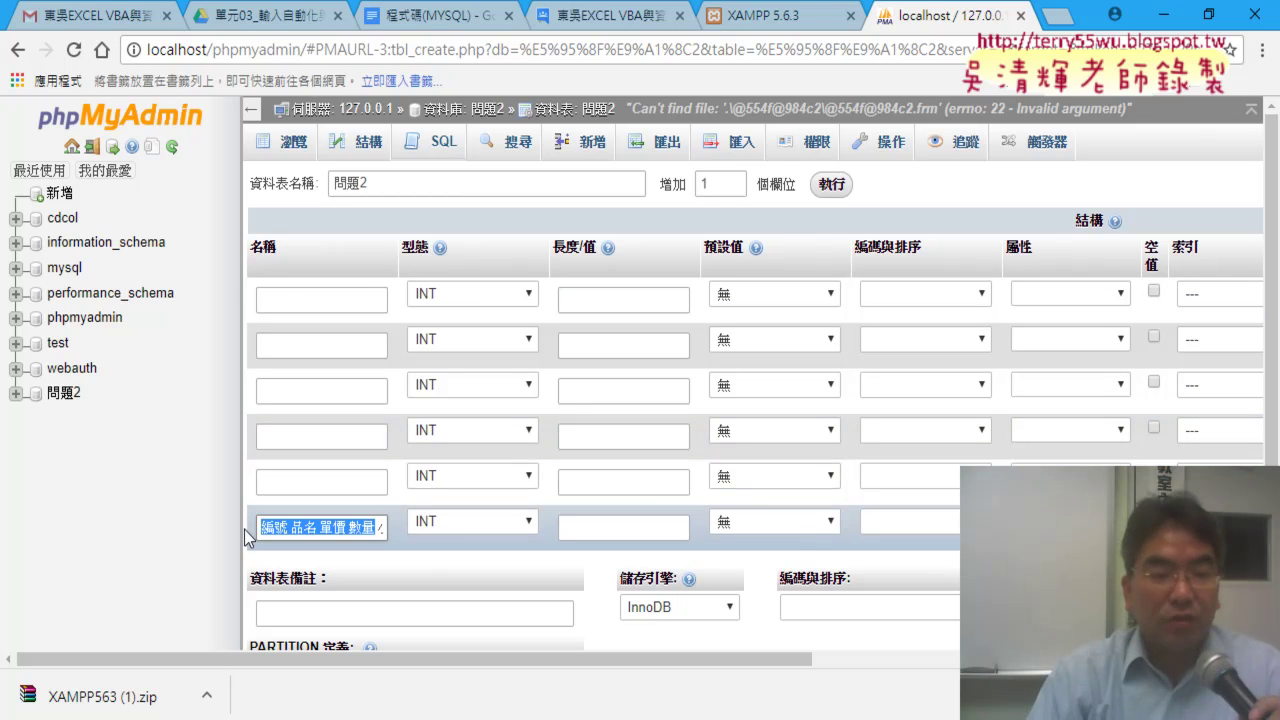
{"action": "left_click", "coordinate": [287, 530]}
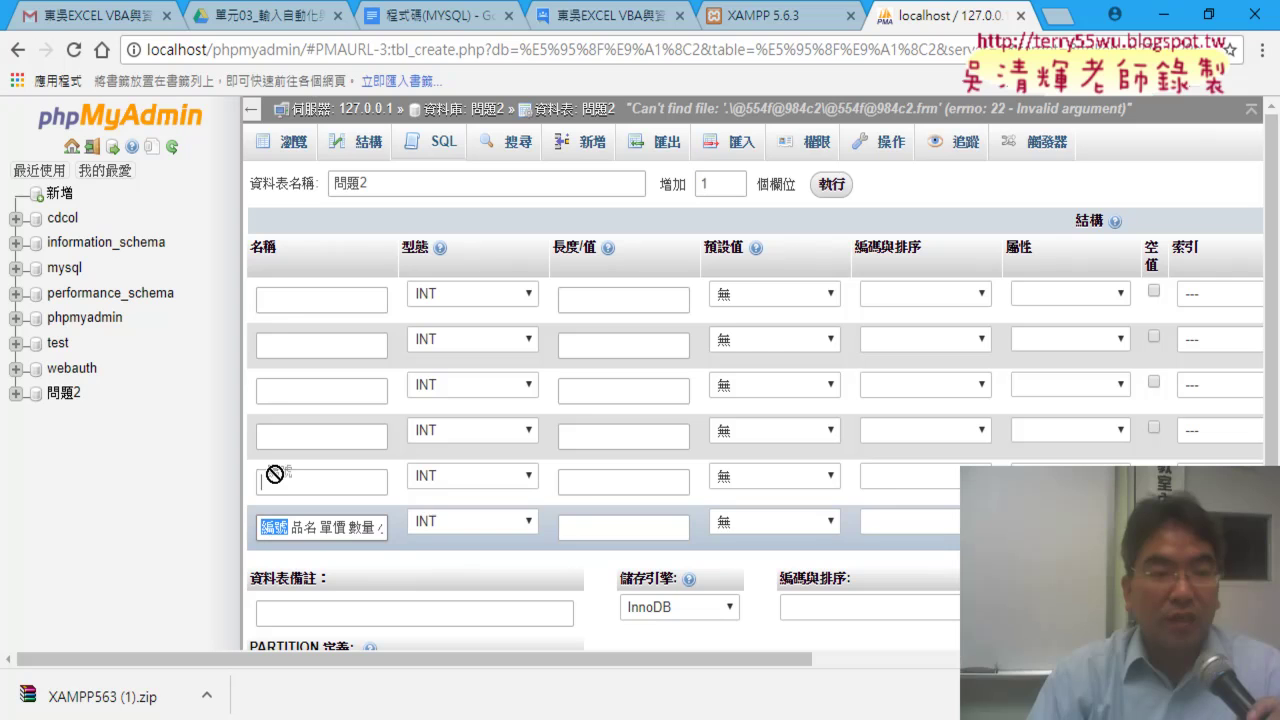
- Move 編號, 品名, 單價, 數量 and 小計 into the first five name fields, leaving 地區 sixth
{"action": "left_click_drag", "start_coordinate": [275, 473], "coordinate": [278, 302]}
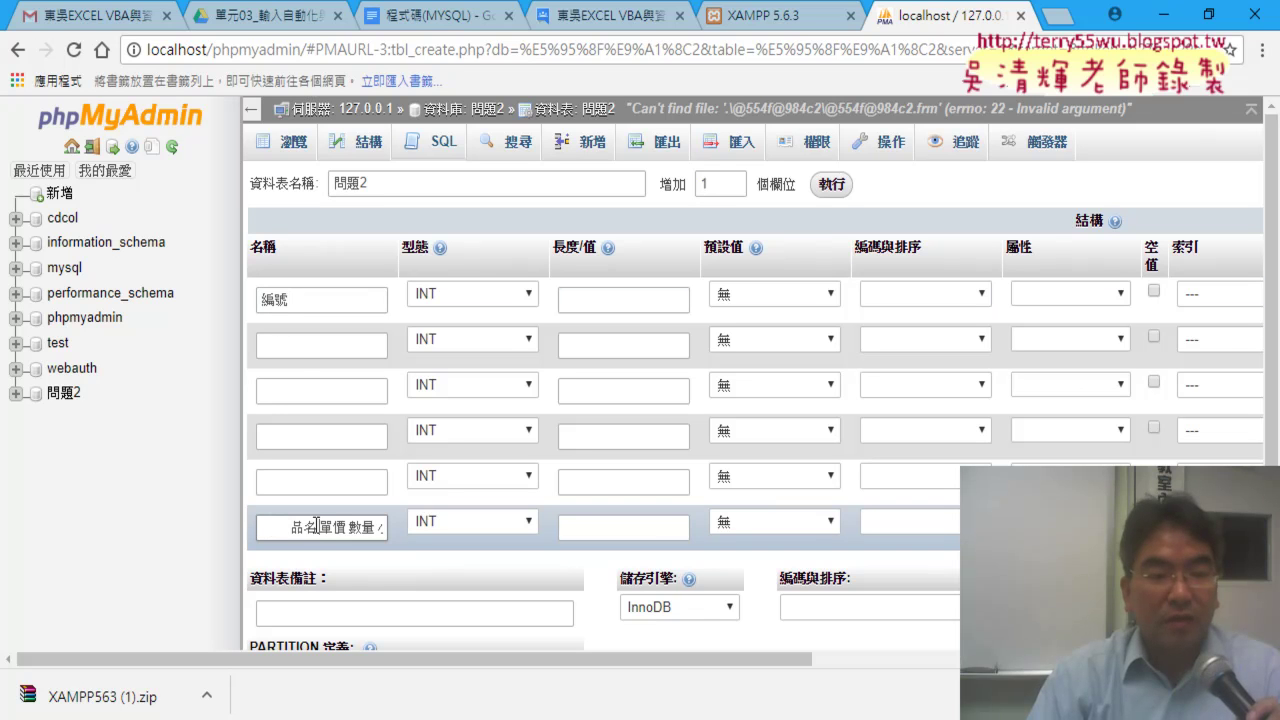
{"action": "left_click_drag", "start_coordinate": [296, 525], "coordinate": [288, 348]}
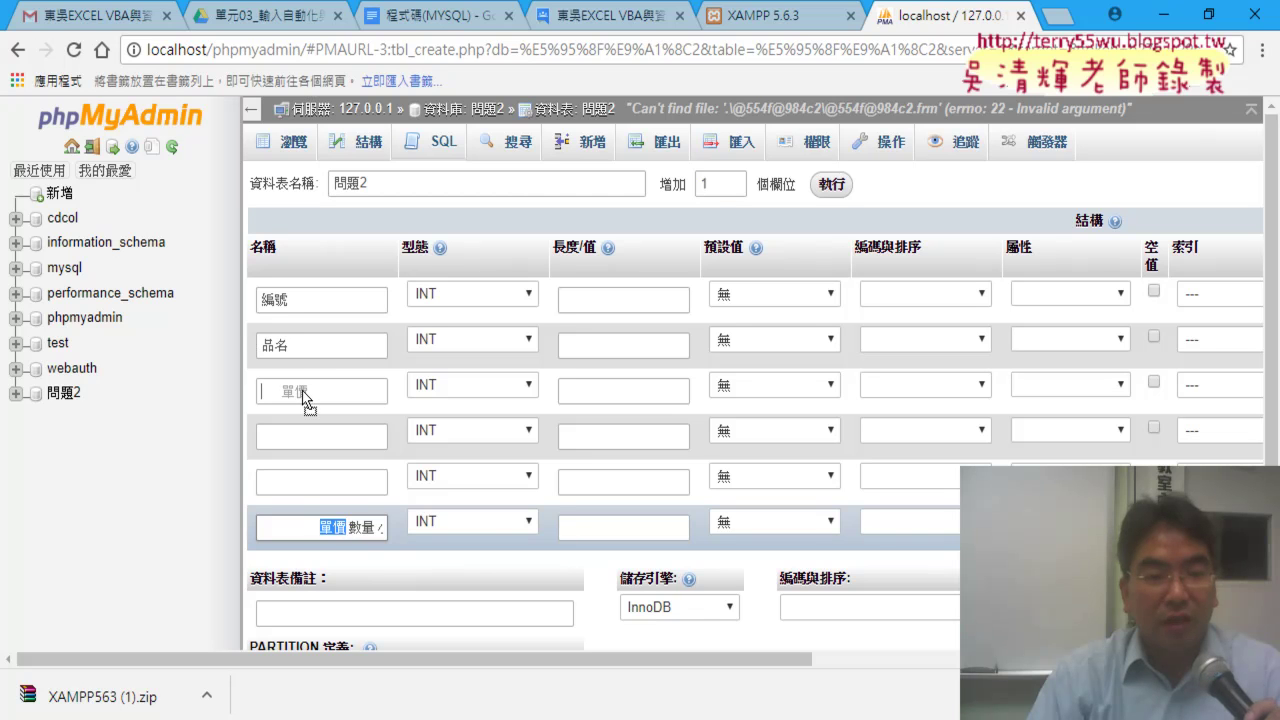
{"action": "left_click_drag", "start_coordinate": [305, 398], "coordinate": [303, 394]}
{"action": "double_click", "coordinate": [333, 528]}
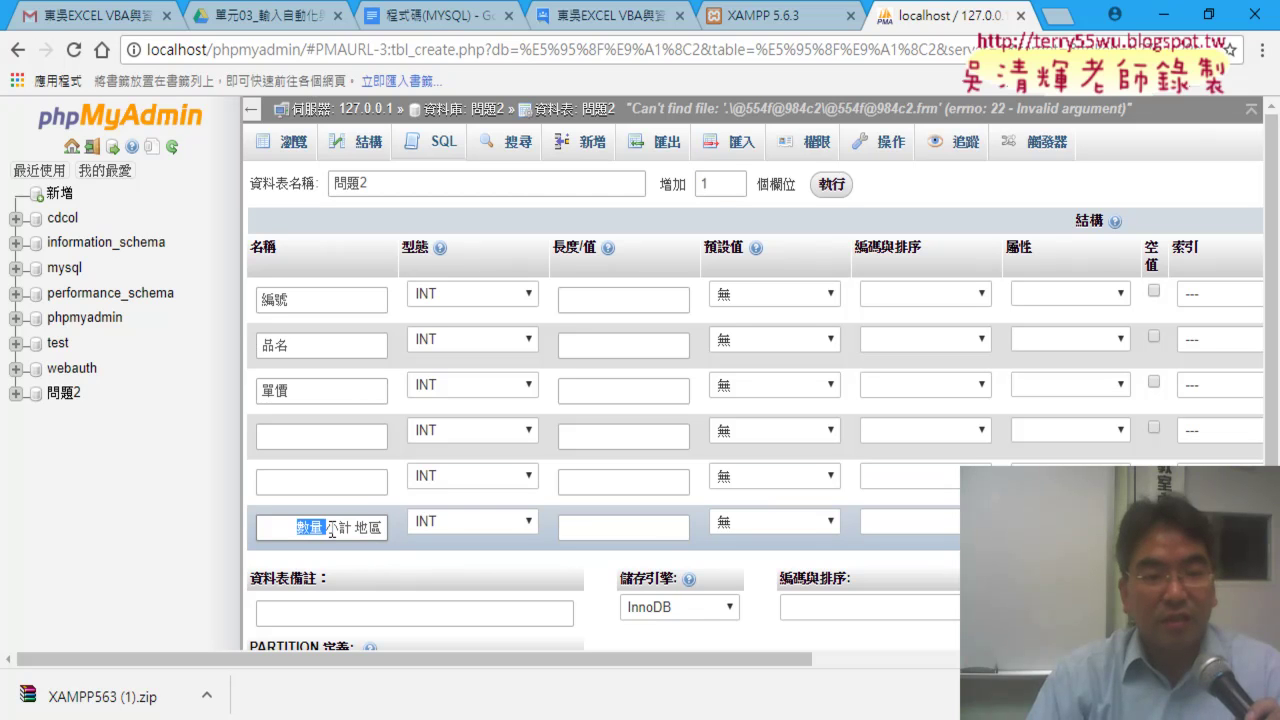
{"action": "left_click_drag", "start_coordinate": [303, 441], "coordinate": [303, 441]}
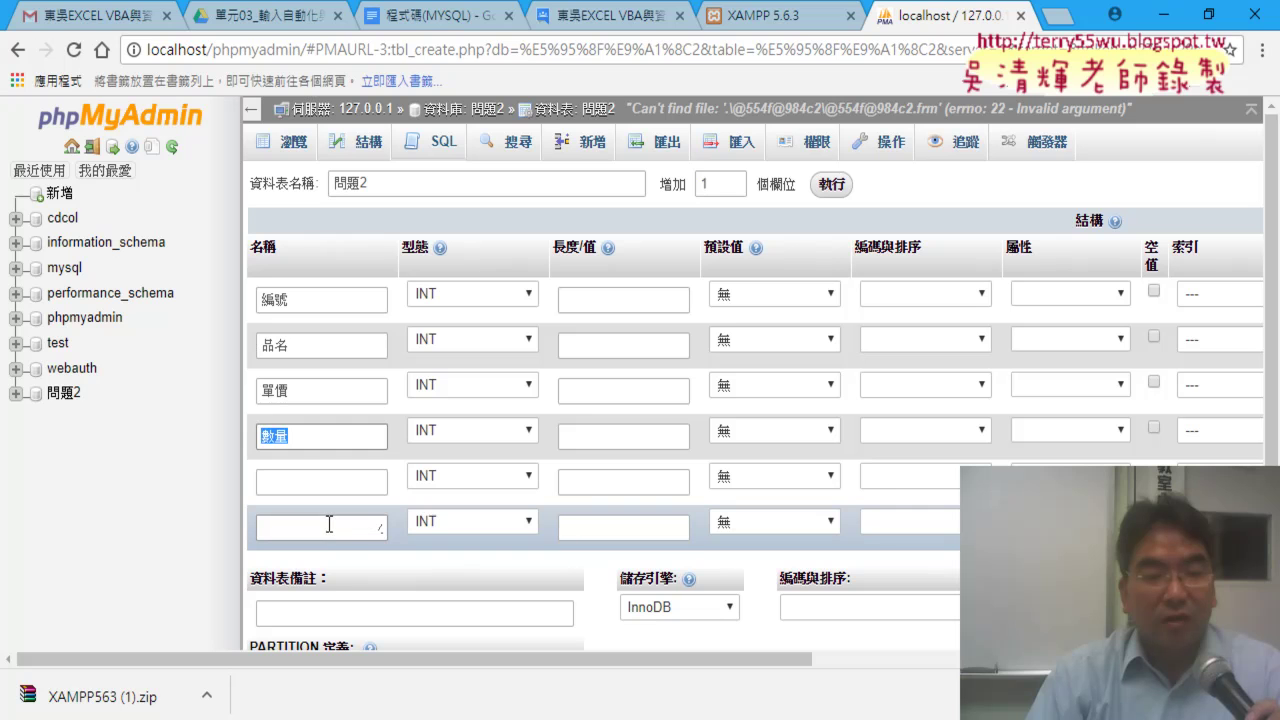
{"action": "double_click", "coordinate": [340, 527]}
{"action": "type", "text": "小計 地區"}
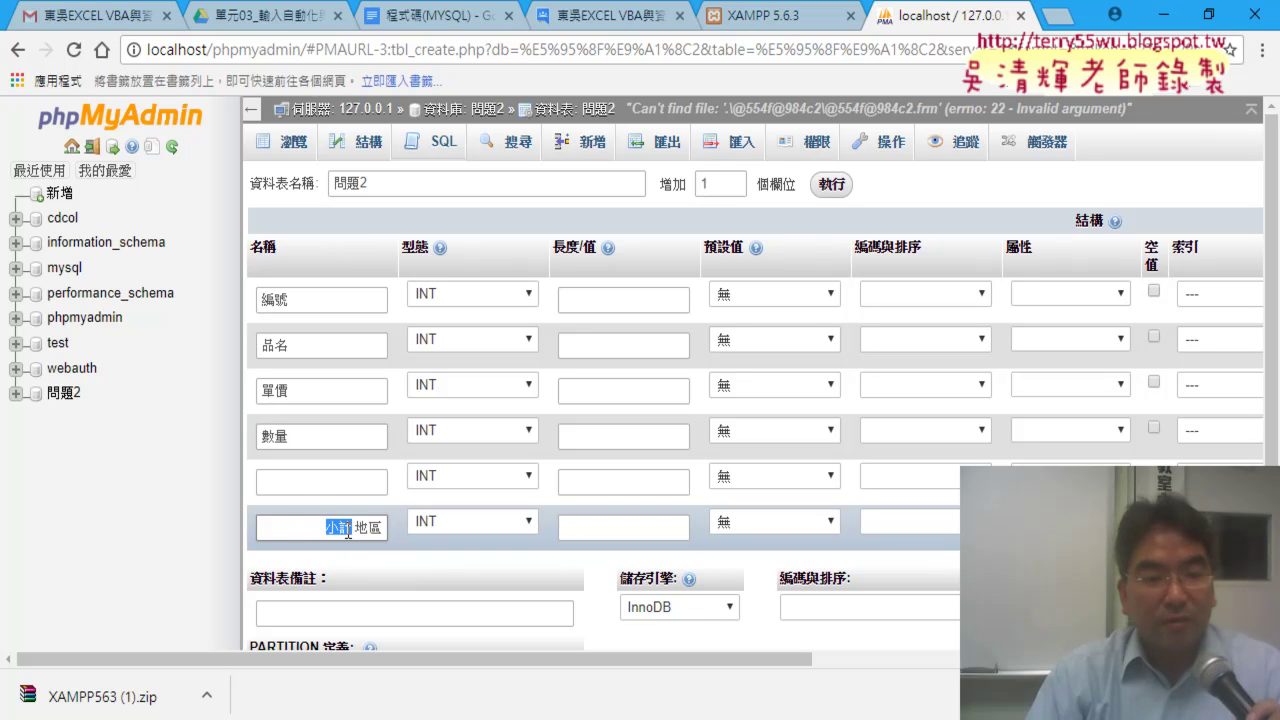
{"action": "left_click_drag", "start_coordinate": [293, 495], "coordinate": [293, 490]}
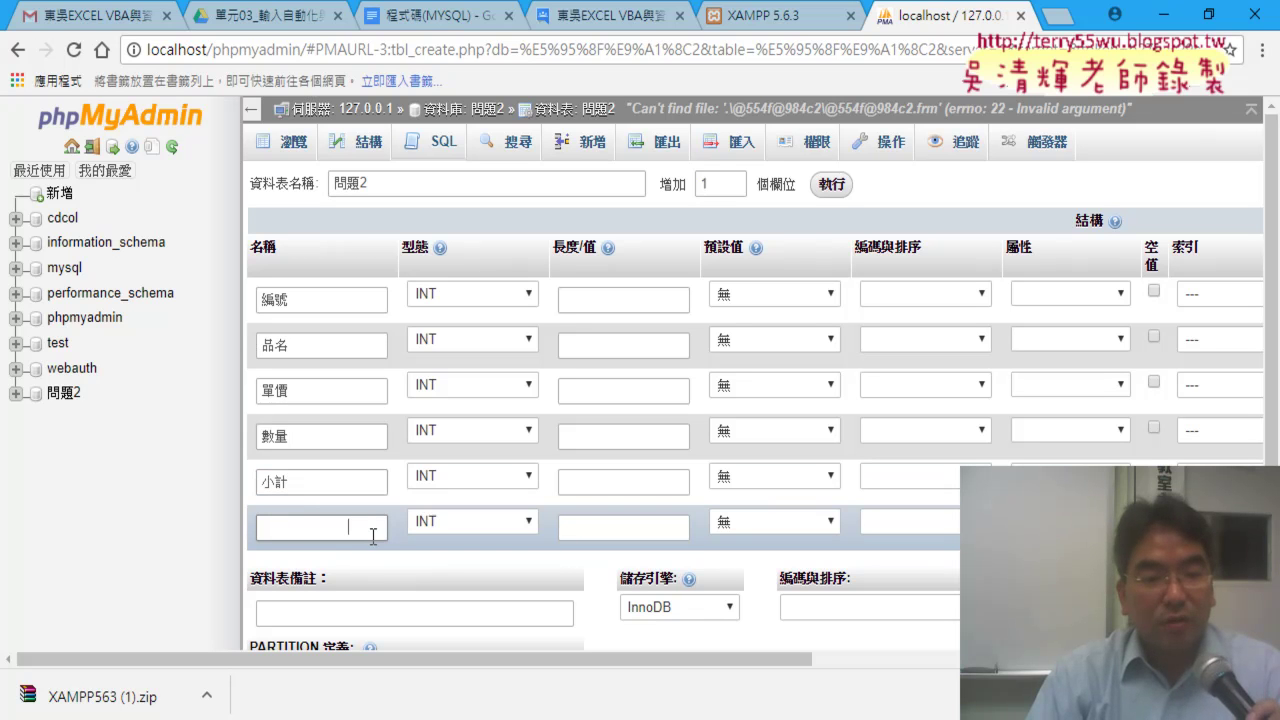
{"action": "left_click_drag", "start_coordinate": [380, 527], "coordinate": [215, 529]}
{"action": "key", "text": "Left"}
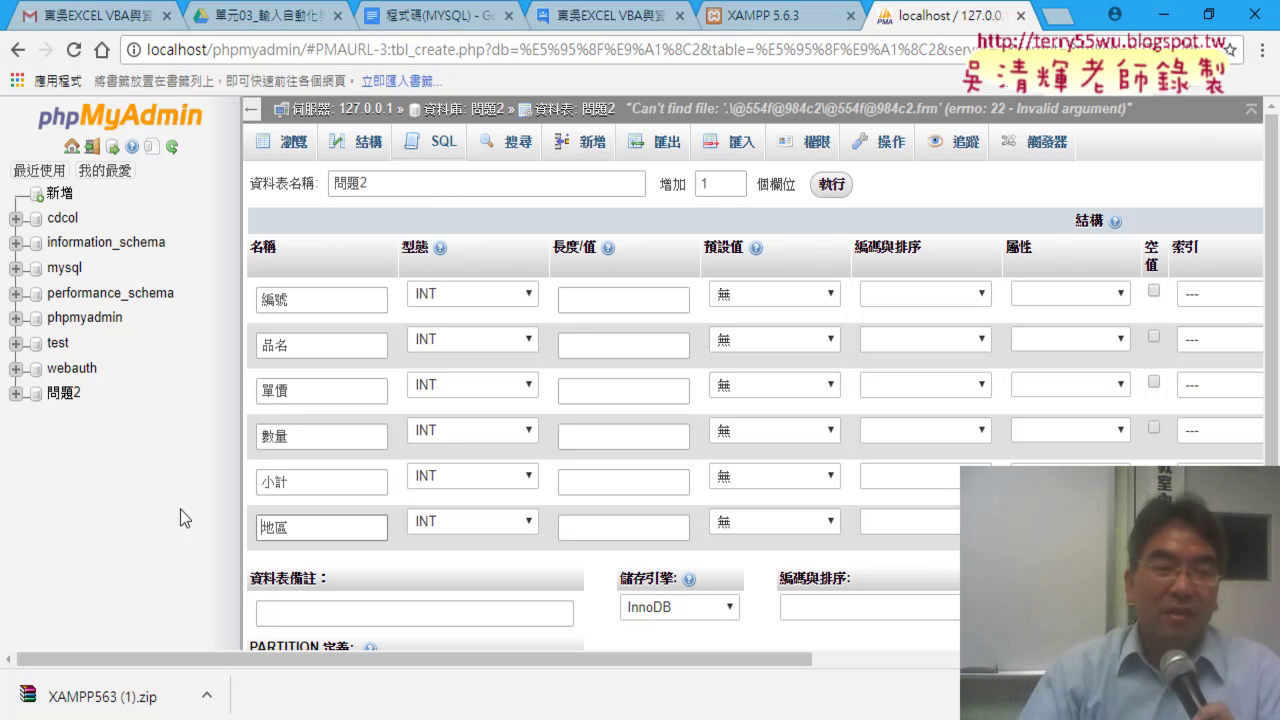
- Open the 型態 dropdown in the 編號 row to see the data types
{"action": "left_click", "coordinate": [316, 299]}
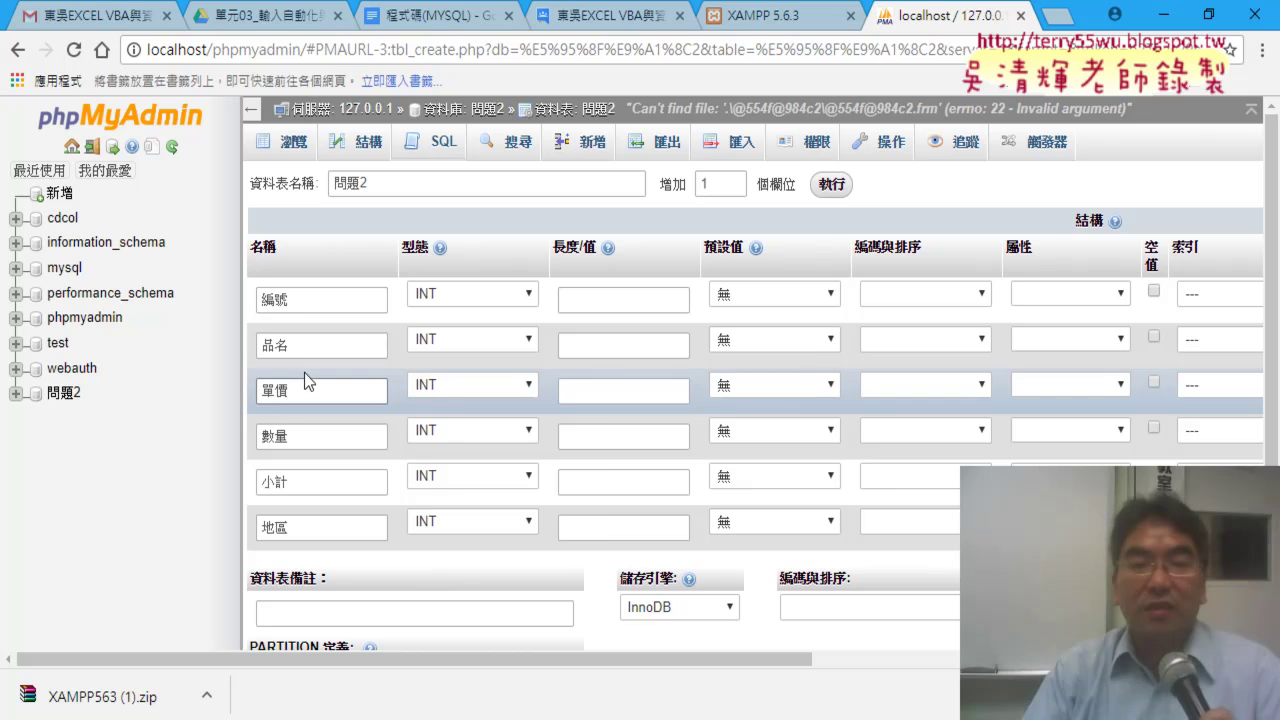
{"action": "left_click", "coordinate": [481, 293]}
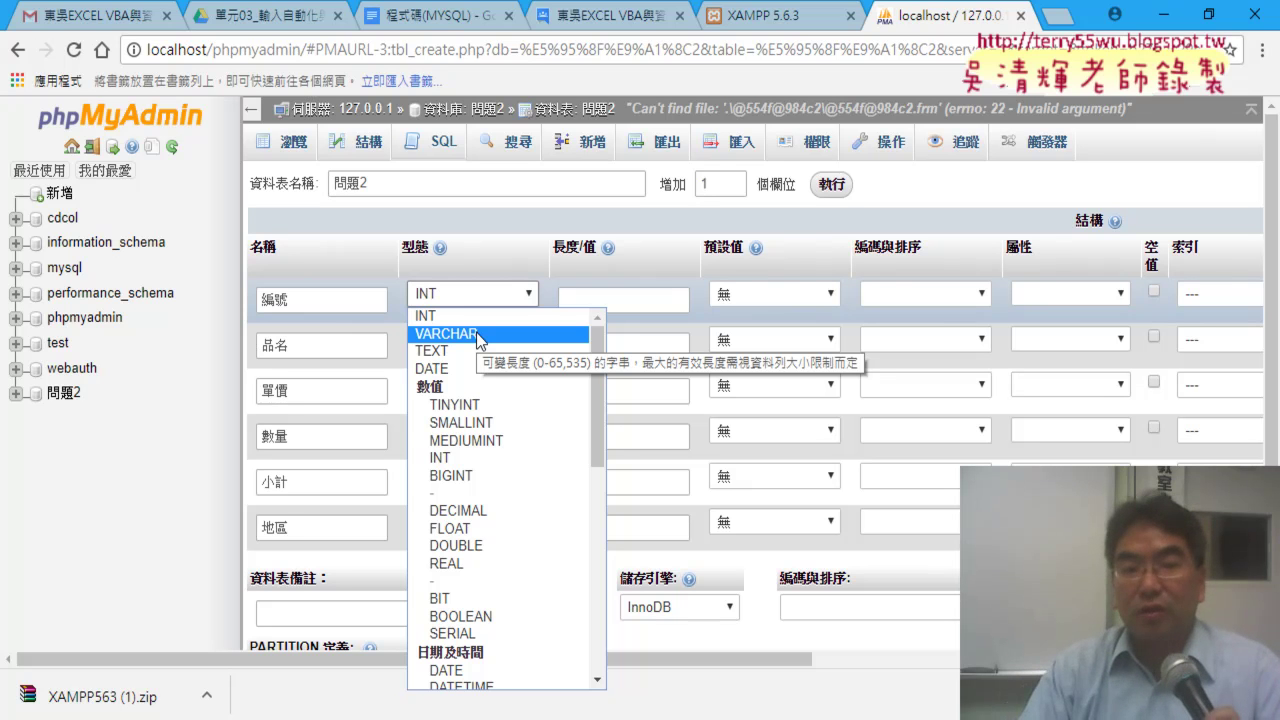
- Make the 編號 column VARCHAR with length 4
{"action": "left_click", "coordinate": [474, 334]}
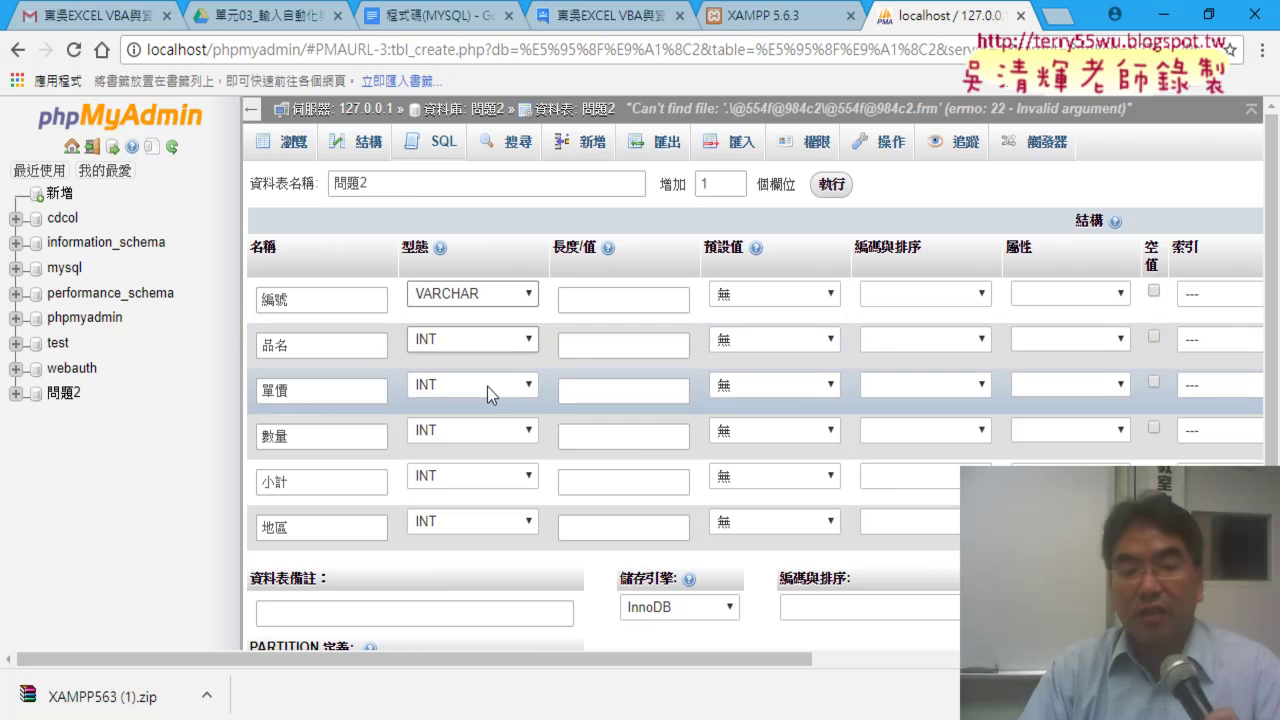
{"action": "left_click", "coordinate": [615, 297]}
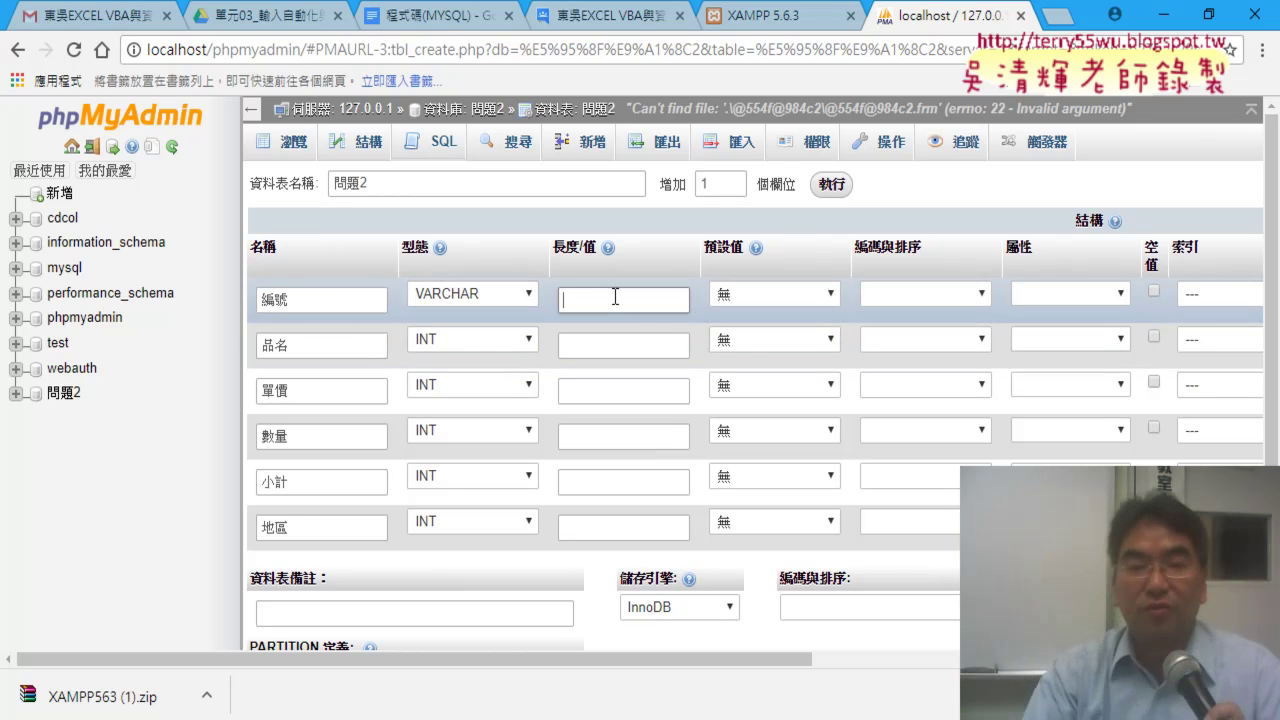
{"action": "type", "text": "4"}
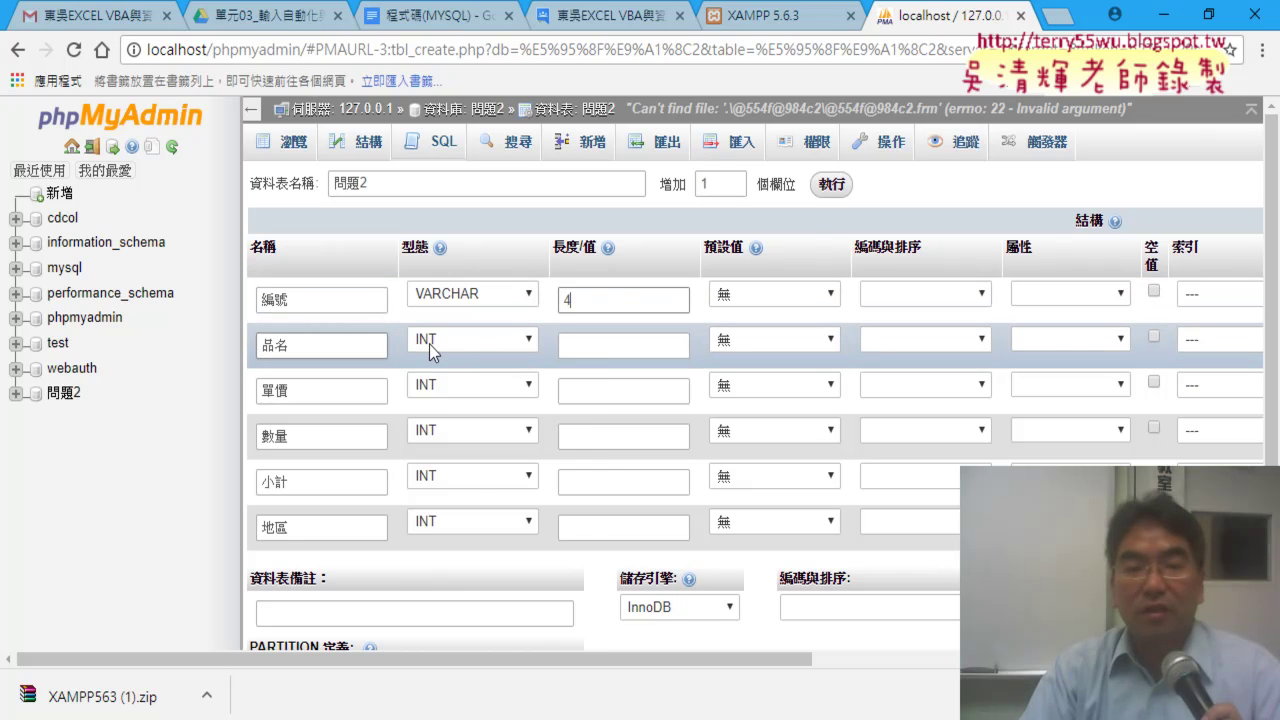
- Make the 品名 column VARCHAR with length 10, checking the Excel data
{"action": "left_click", "coordinate": [473, 341]}
{"action": "left_click", "coordinate": [547, 370]}
{"action": "left_click", "coordinate": [580, 346]}
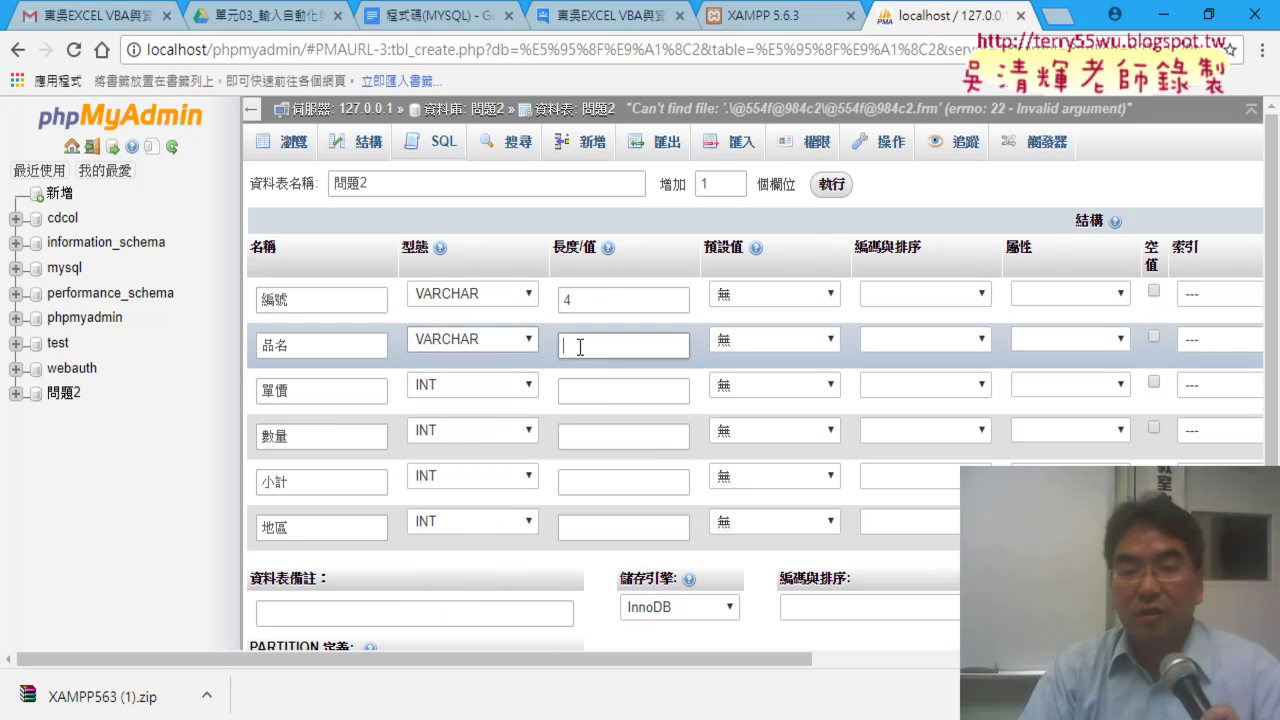
{"action": "key", "text": "alt+Tab"}
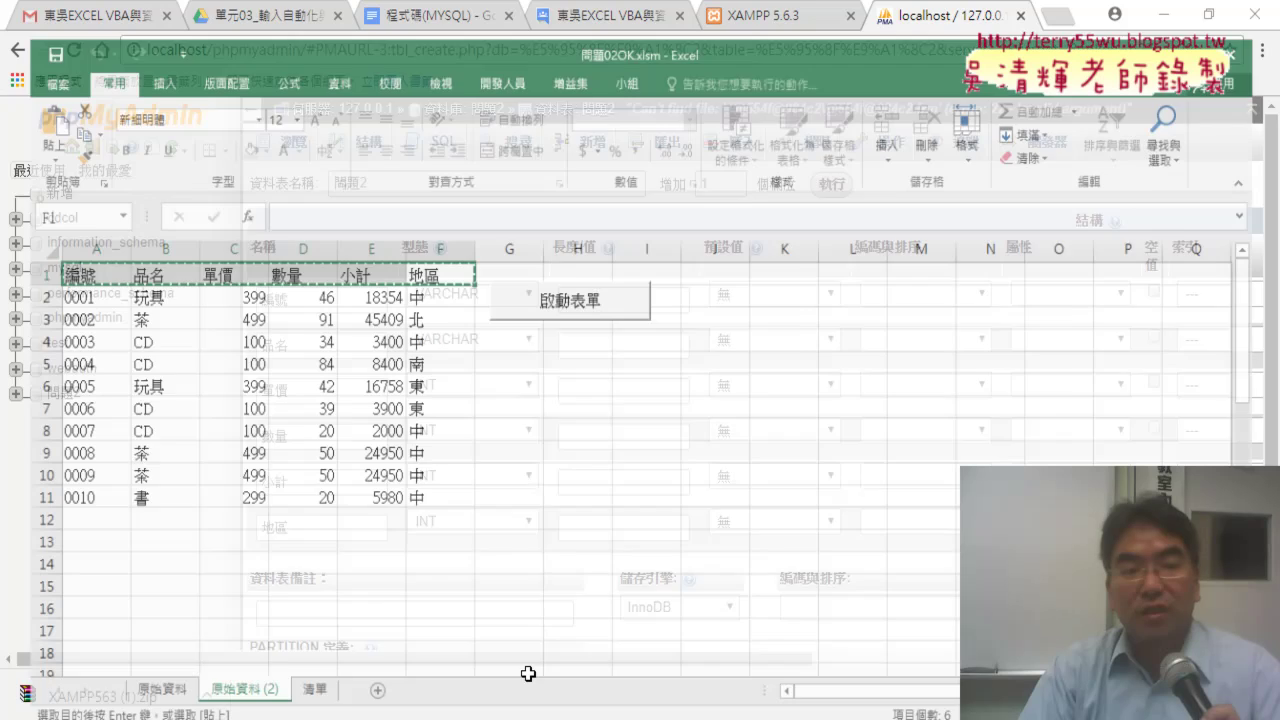
{"action": "key", "text": "alt+Tab"}
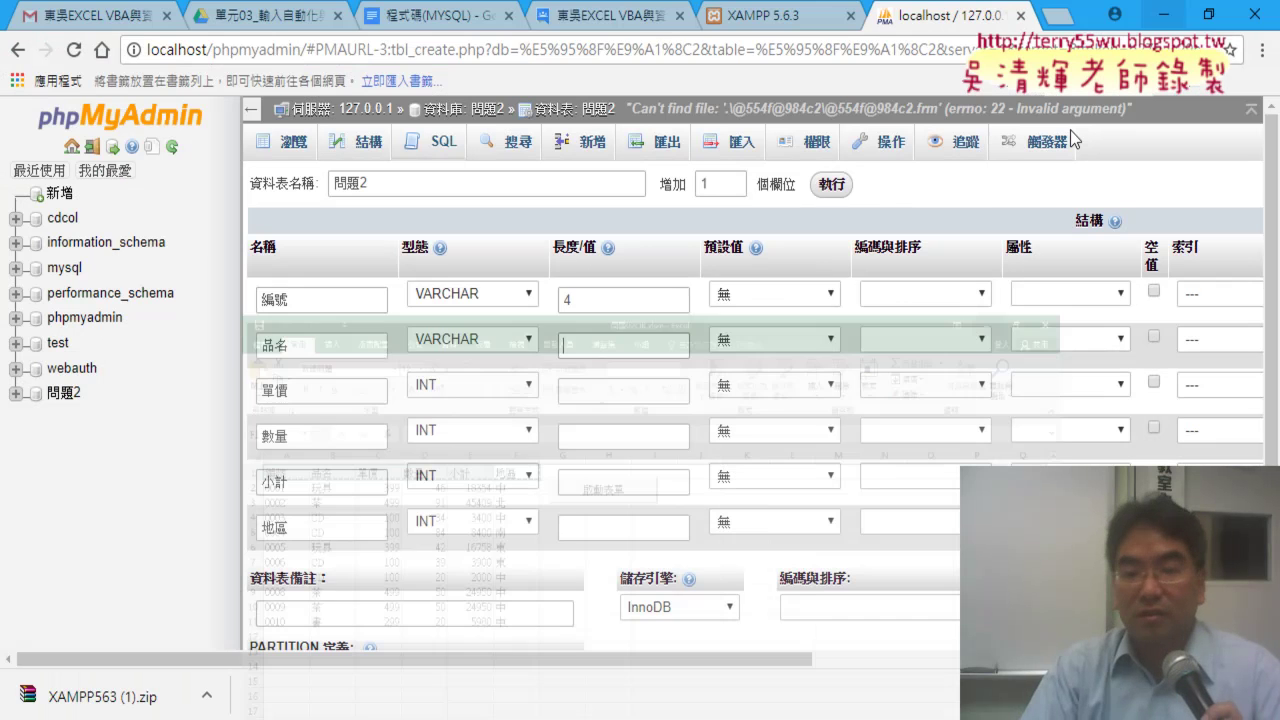
{"action": "type", "text": "10"}
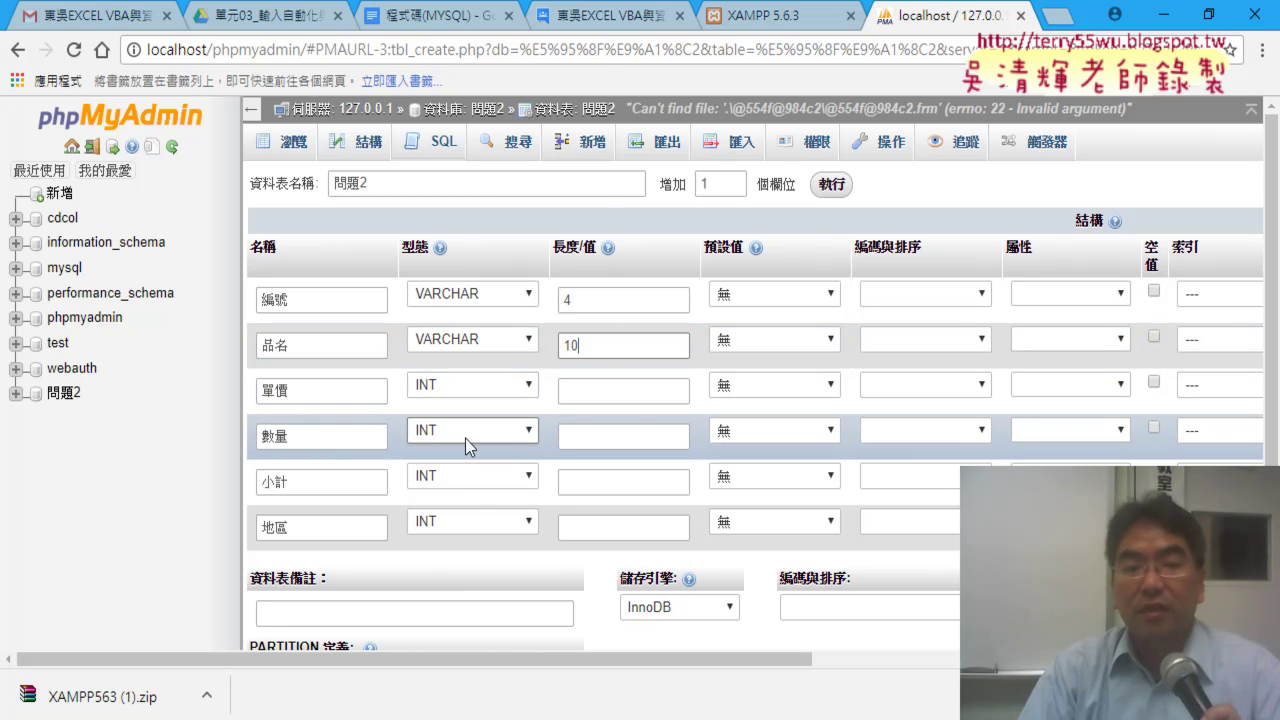
{"action": "left_click", "coordinate": [473, 475]}
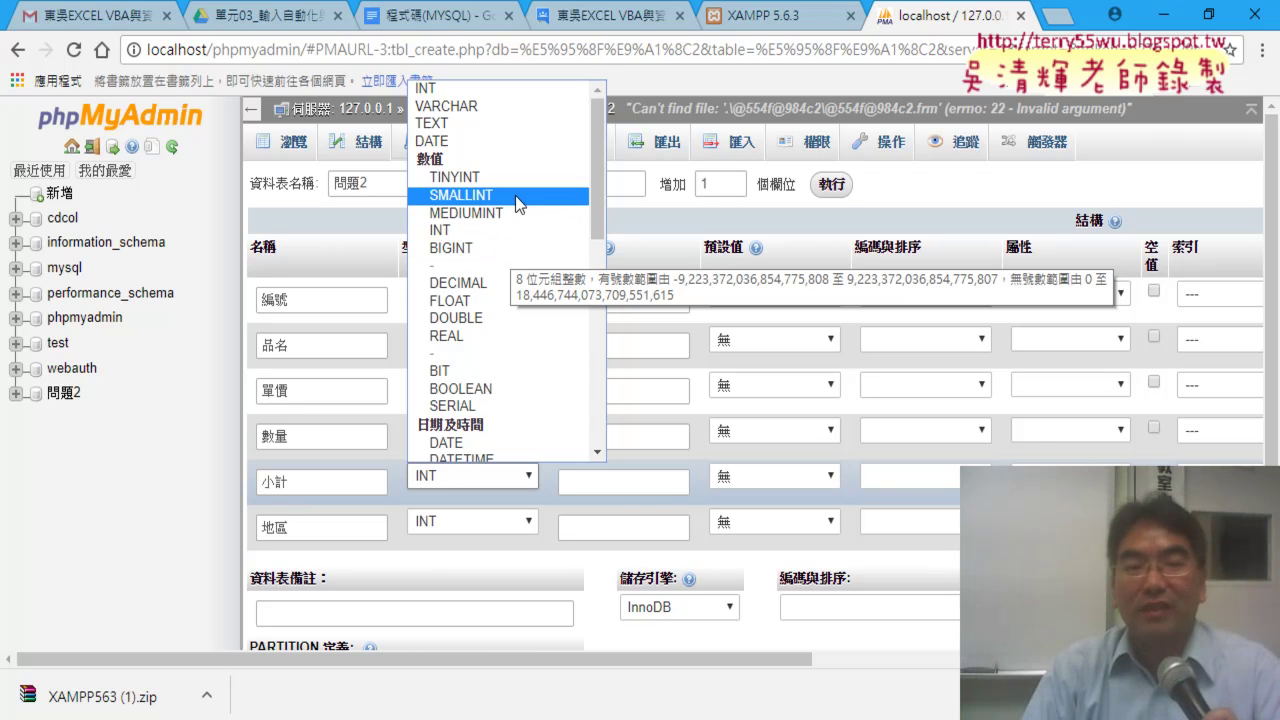
{"action": "mouse_move", "coordinate": [461, 195]}
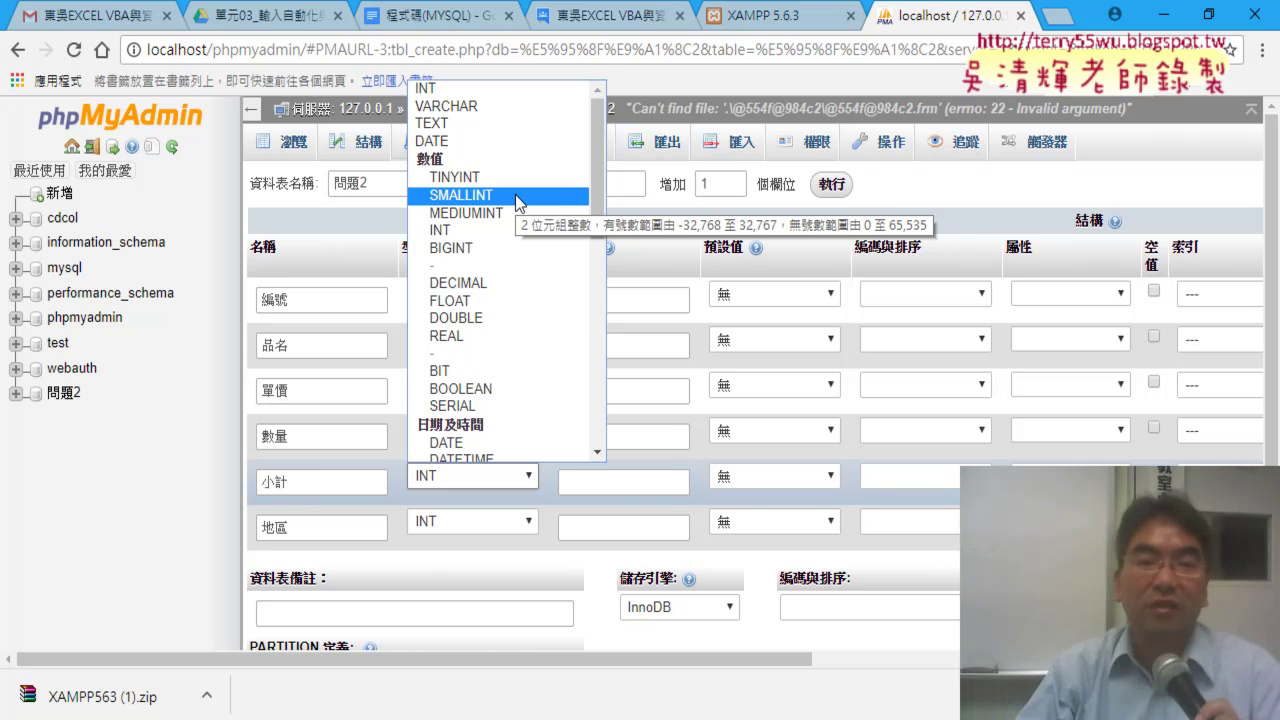
- Keep 小計 as INT and make the 地區 column VARCHAR with length 4
{"action": "left_click", "coordinate": [676, 263]}
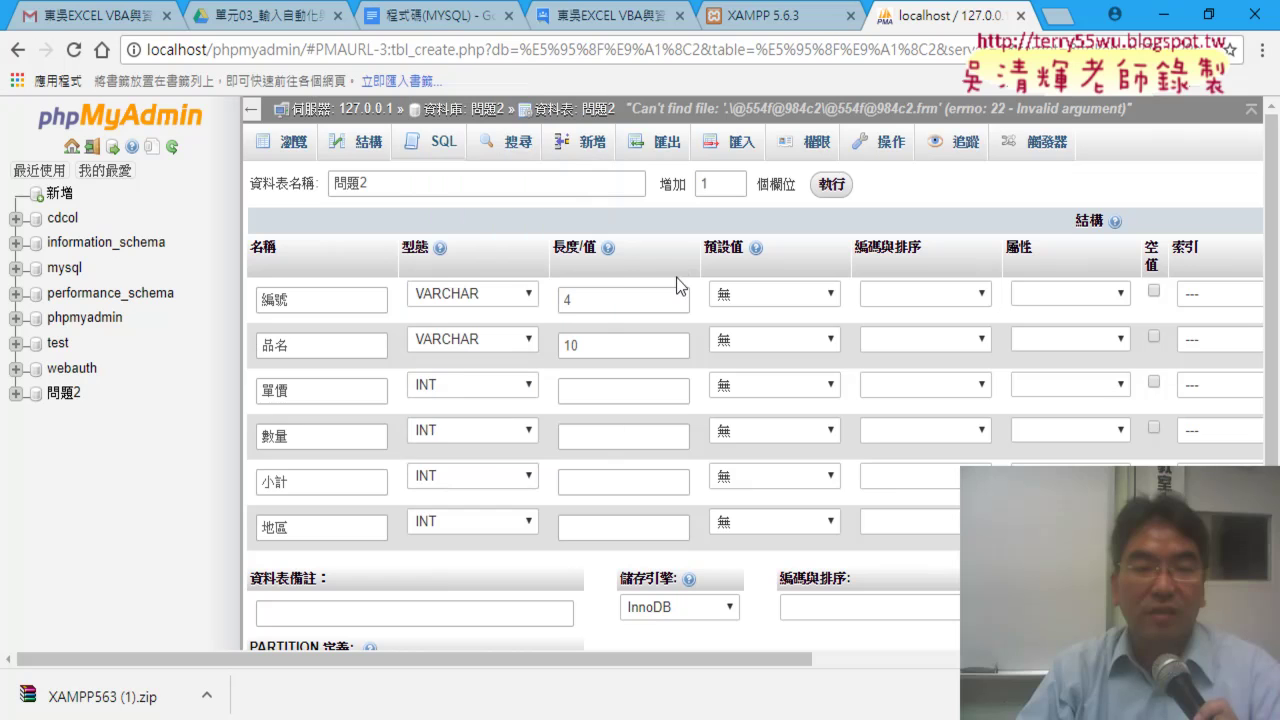
{"action": "left_click", "coordinate": [506, 522]}
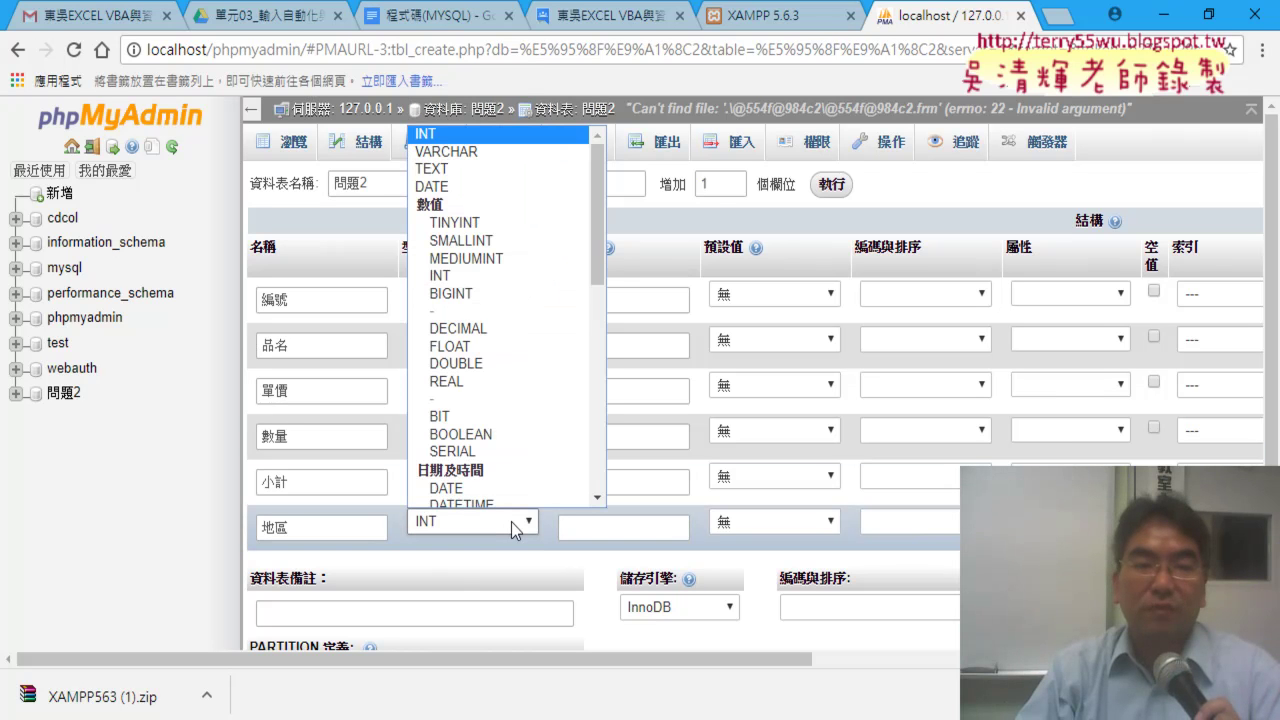
{"action": "left_click", "coordinate": [525, 152]}
{"action": "left_click", "coordinate": [598, 528]}
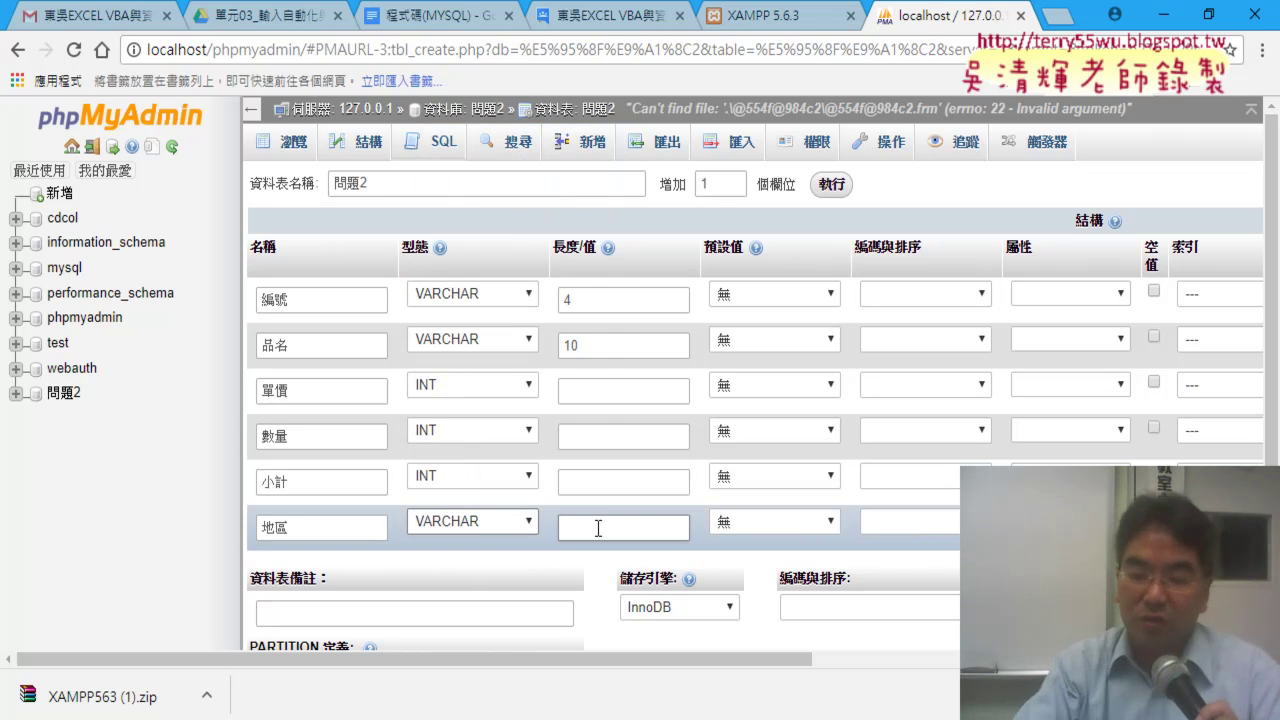
{"action": "type", "text": "4"}
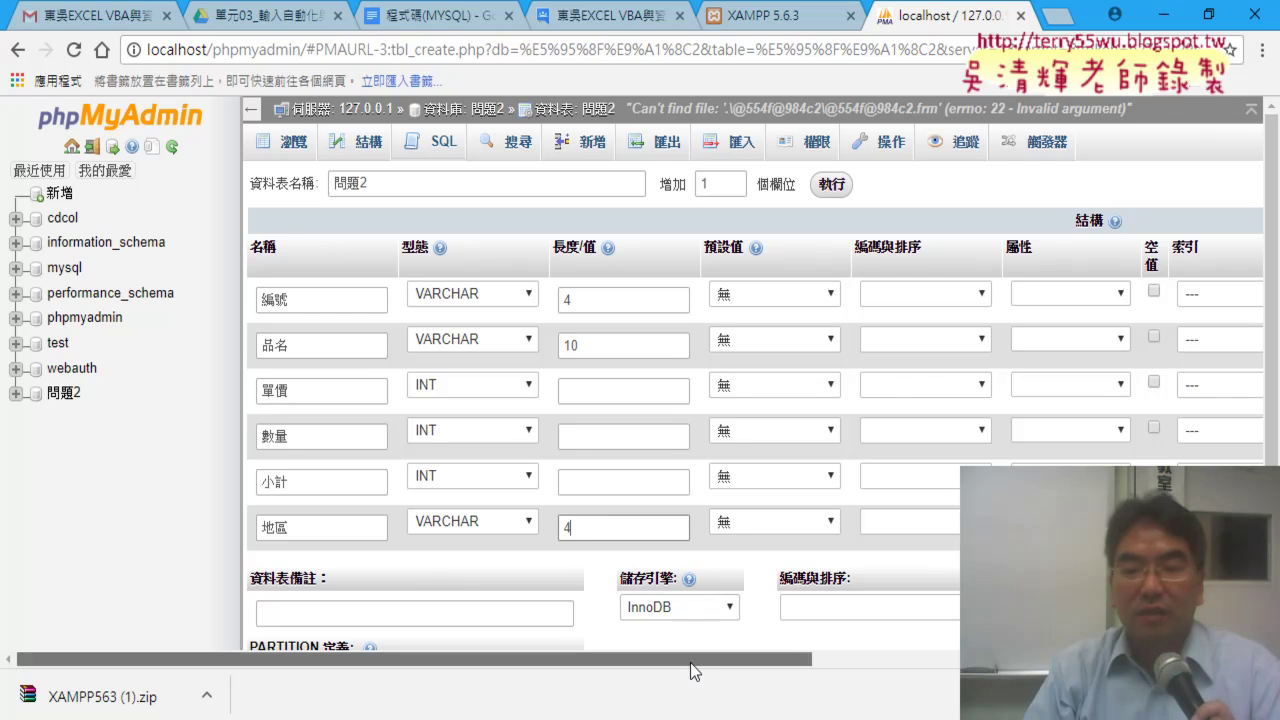
- Save the new 問題2 table structure
{"action": "left_click_drag", "start_coordinate": [690, 662], "coordinate": [1100, 700]}
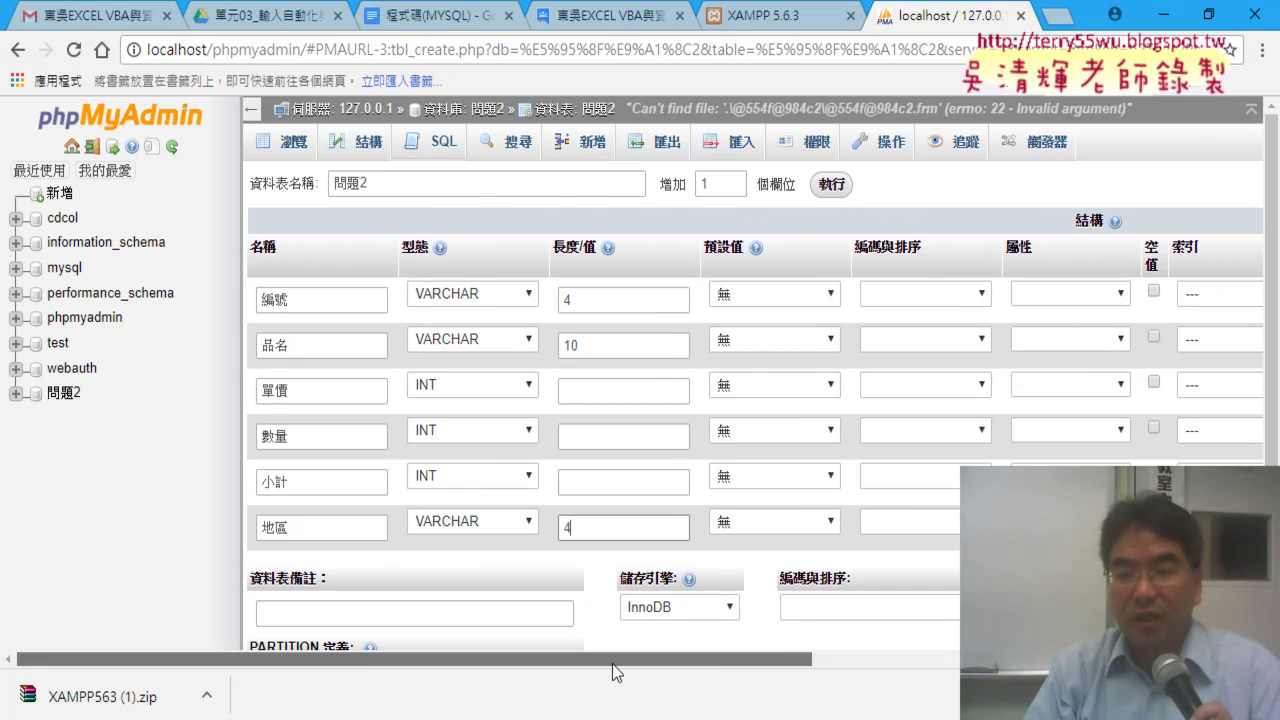
{"action": "scroll", "coordinate": [700, 400], "scroll_direction": "down", "scroll_amount": 2}
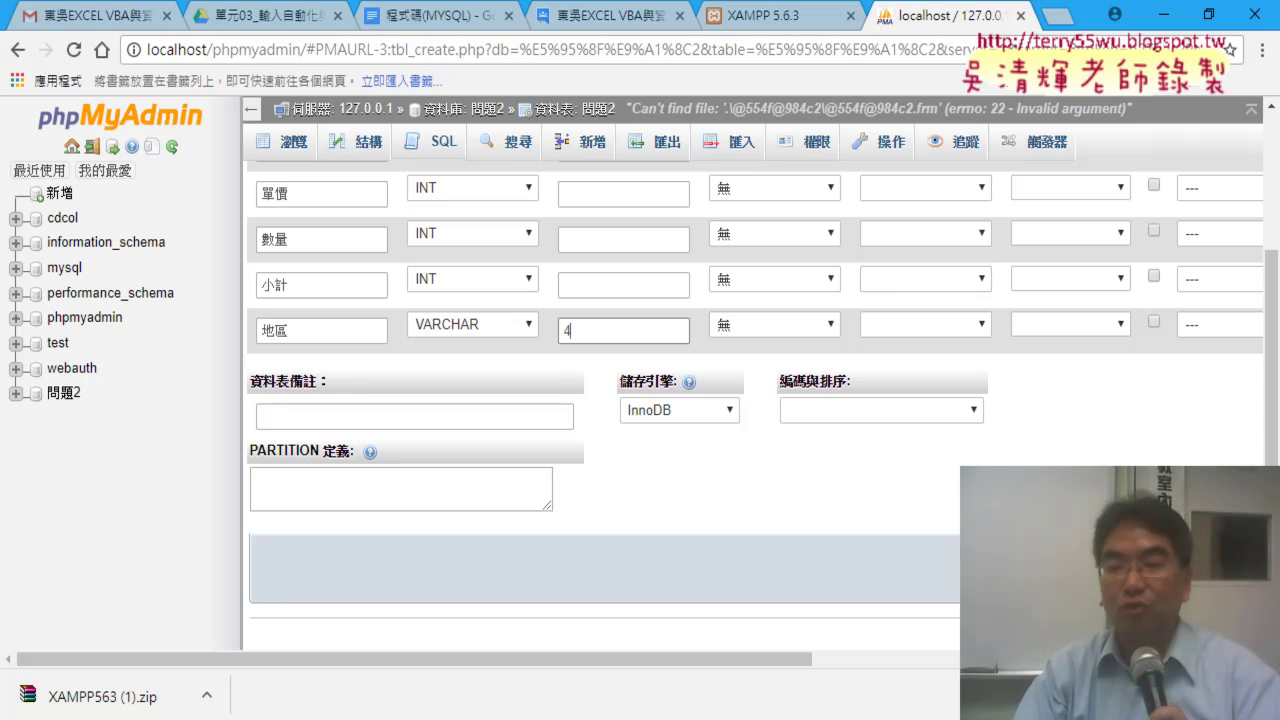
{"action": "key", "text": "Return"}
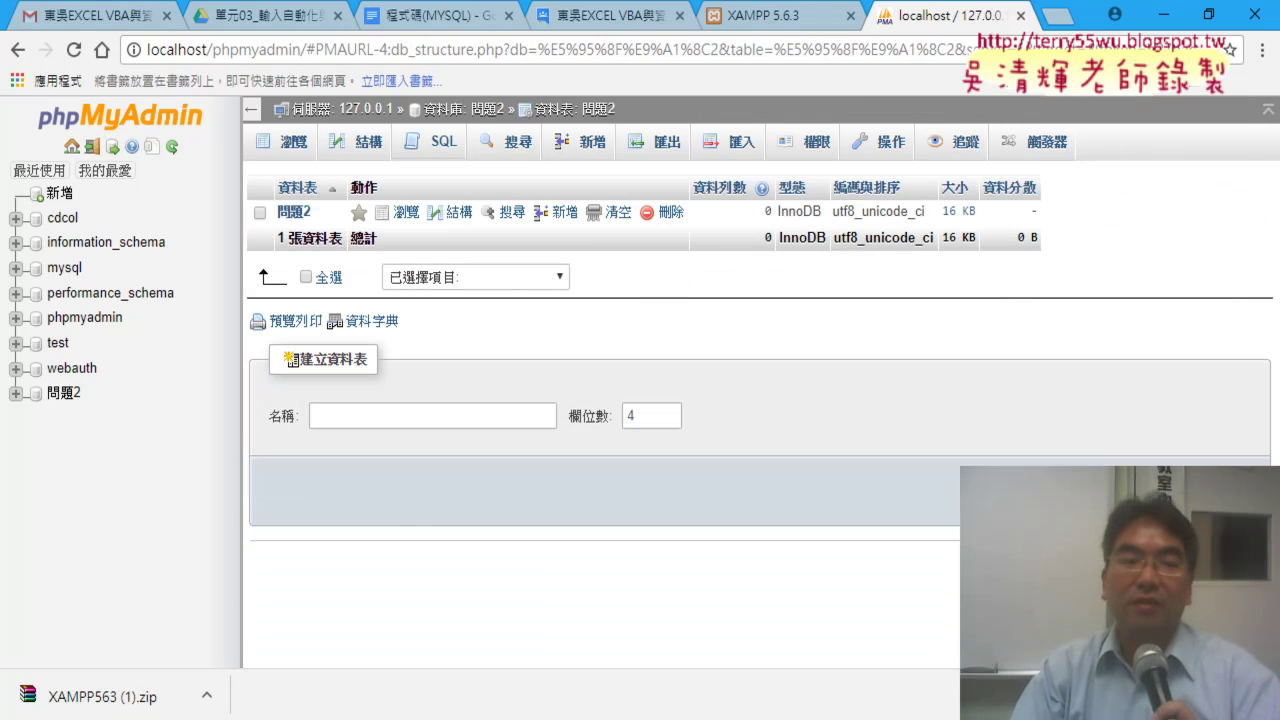
- Load the six-column INSERT INTO template into the 問題2 table's SQL editor
{"action": "left_click", "coordinate": [86, 441]}
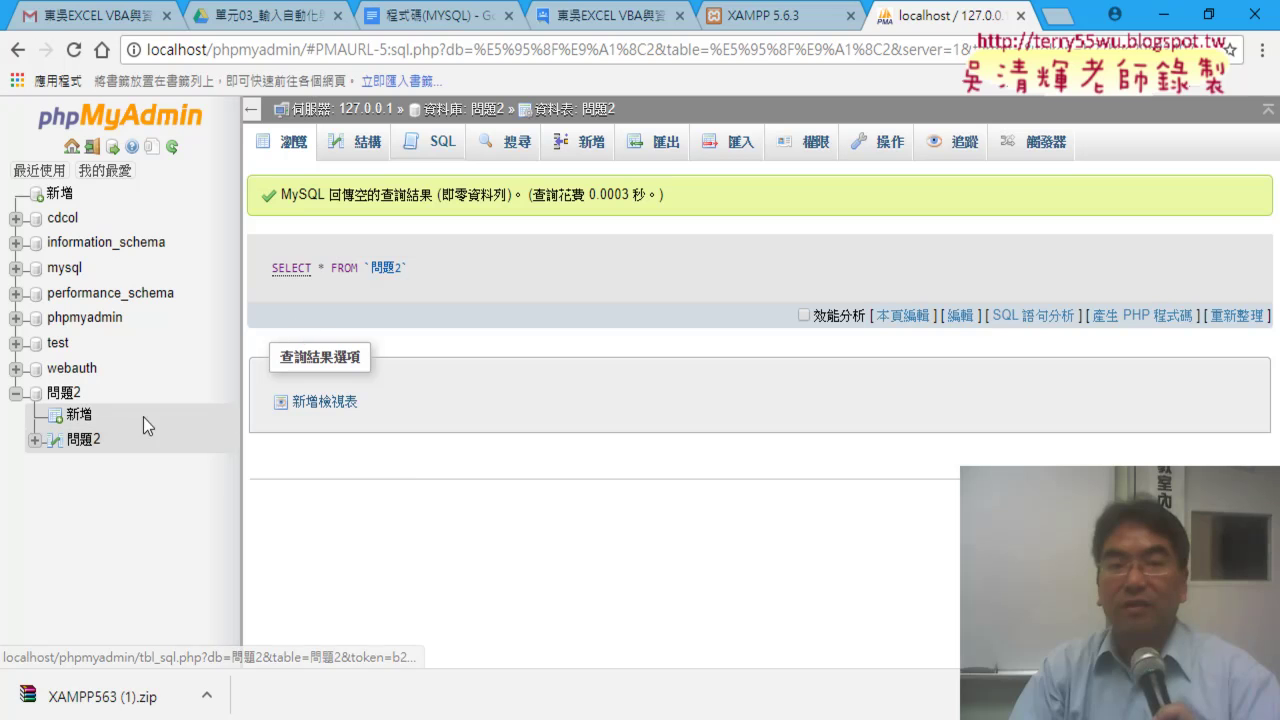
{"action": "left_click", "coordinate": [444, 152]}
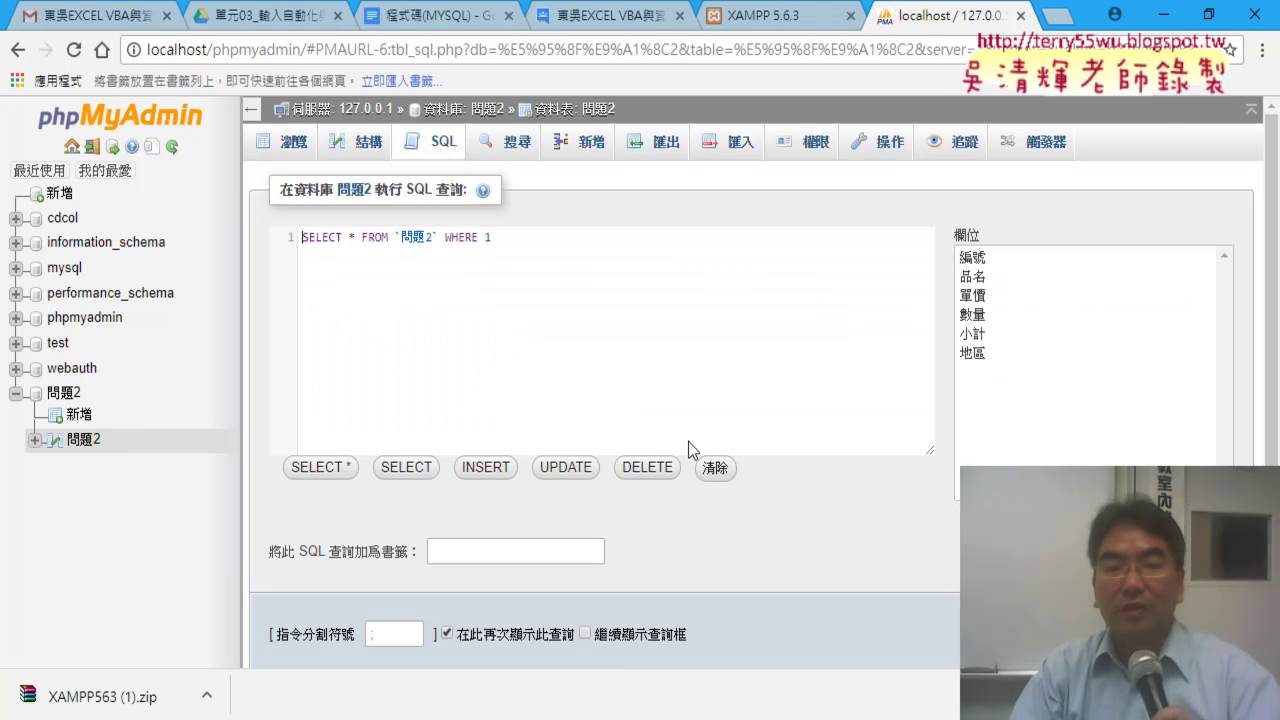
{"action": "left_click", "coordinate": [488, 468]}
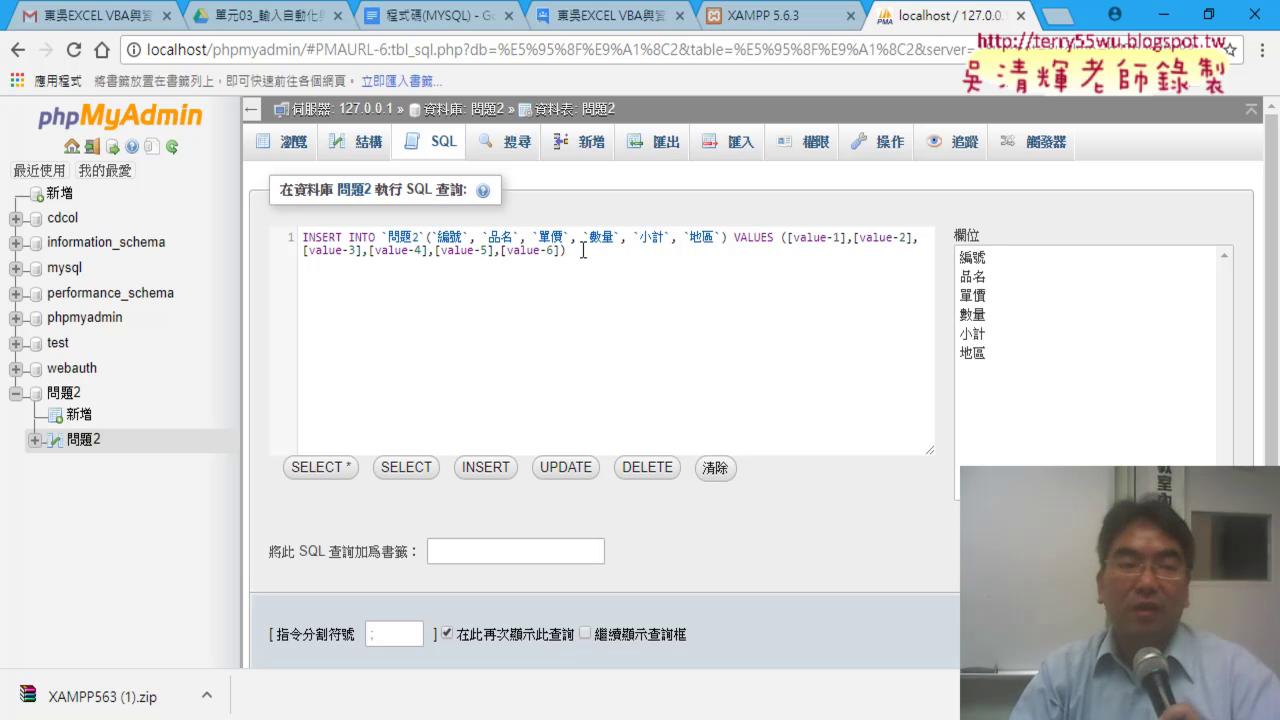
- Copy the prepared 問題2 INSERT INTO statement from the 程式碼(MYSQL) Docs notes
{"action": "left_click", "coordinate": [465, 18]}
{"action": "scroll", "coordinate": [599, 278], "scroll_direction": "down", "scroll_amount": 5}
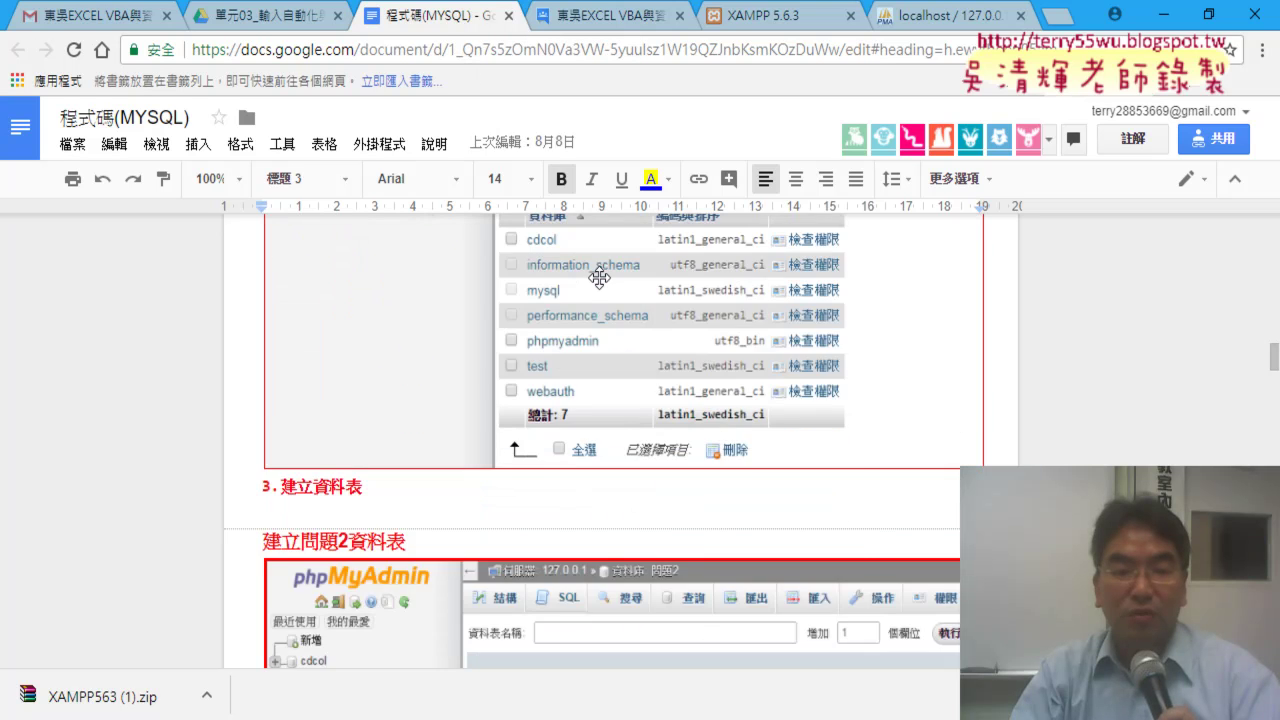
{"action": "scroll", "coordinate": [599, 278], "scroll_direction": "down", "scroll_amount": 5}
{"action": "scroll", "coordinate": [599, 278], "scroll_direction": "down", "scroll_amount": 4}
{"action": "scroll", "coordinate": [599, 278], "scroll_direction": "down", "scroll_amount": 5}
{"action": "scroll", "coordinate": [599, 278], "scroll_direction": "up", "scroll_amount": 1}
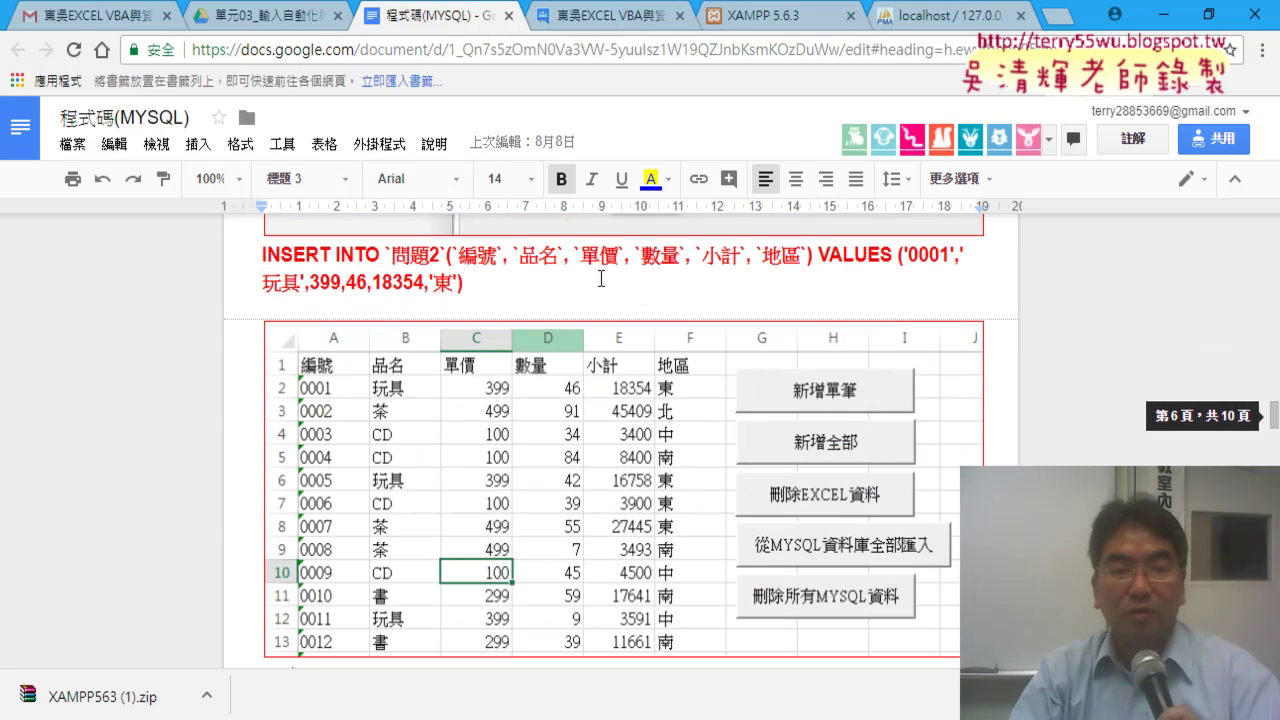
{"action": "left_click_drag", "start_coordinate": [258, 252], "coordinate": [483, 276]}
{"action": "key", "text": "ctrl+c"}
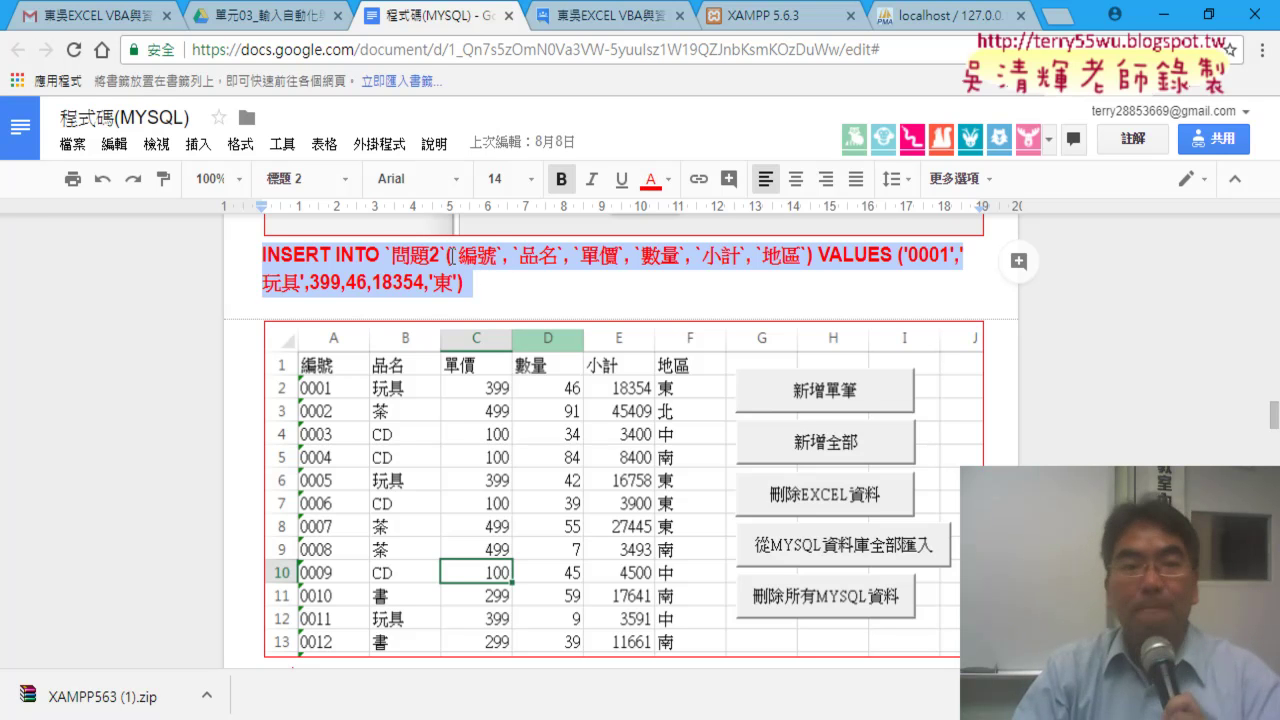
{"action": "left_click", "coordinate": [930, 15]}
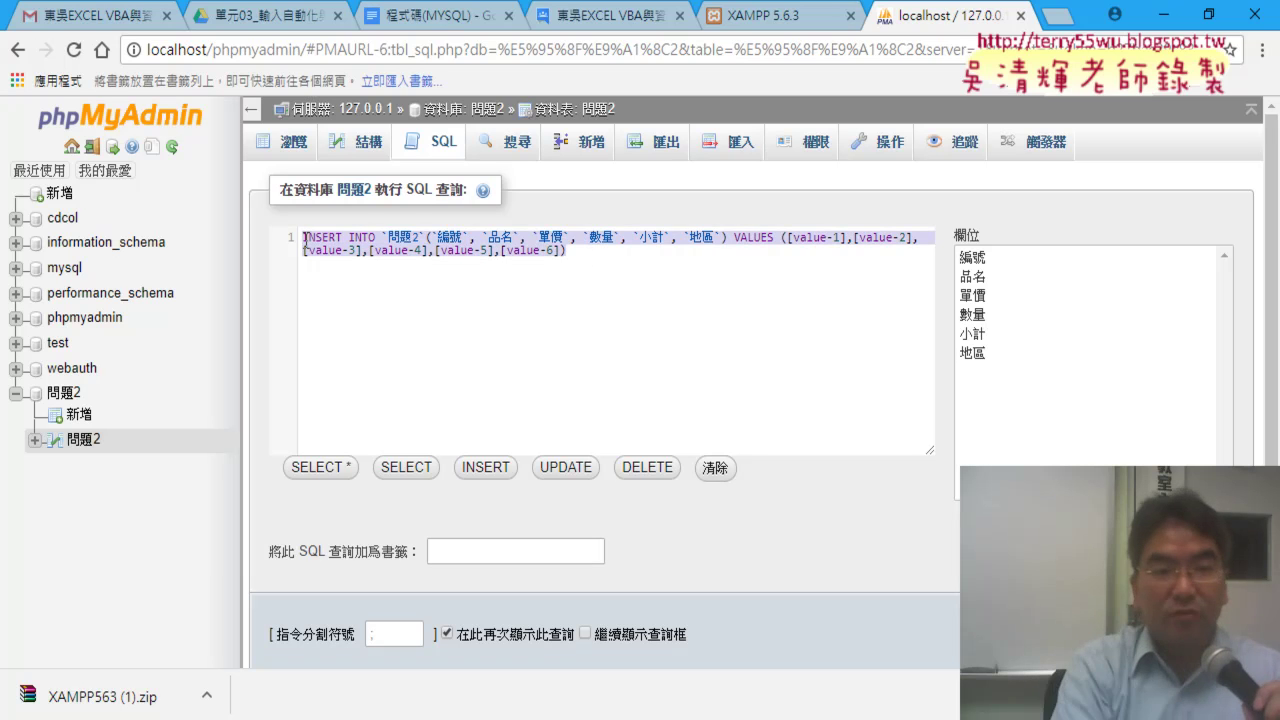
- Paste and run the INSERT, adding row '0001','玩具',399,46,18354,'東' to 問題2
{"action": "key", "text": "ctrl+v"}
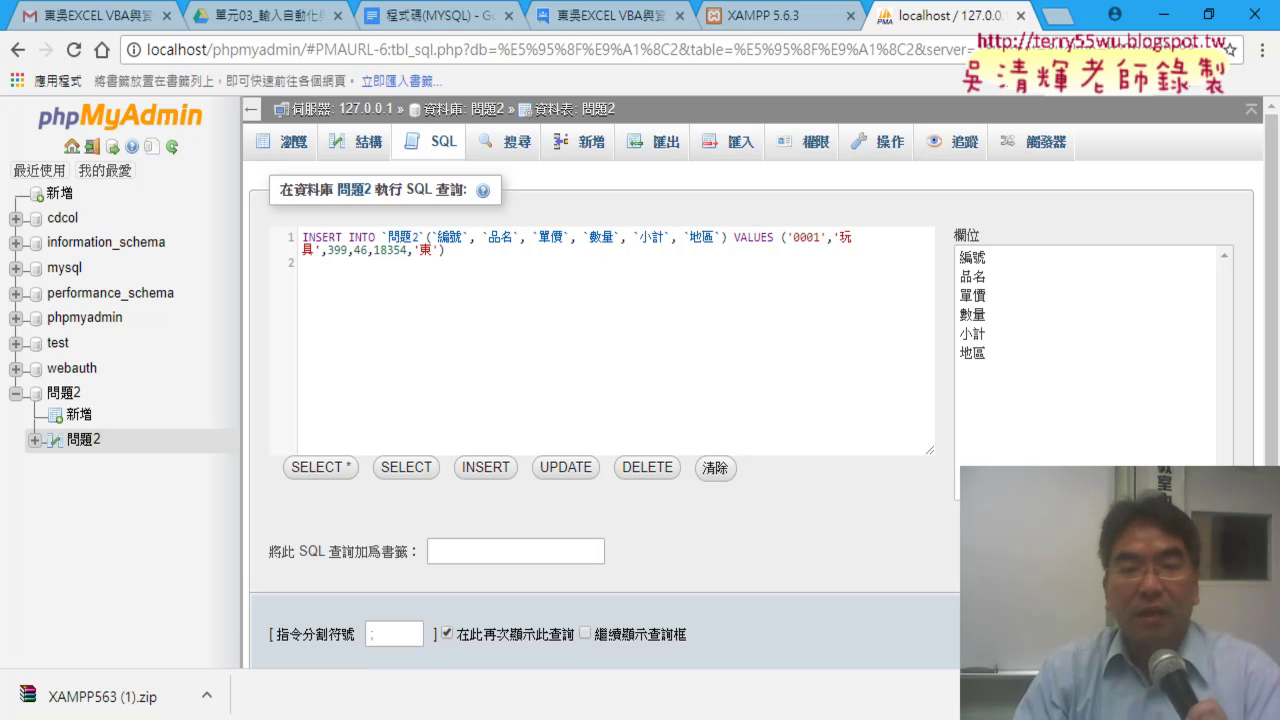
{"action": "key", "text": "ctrl+Return"}
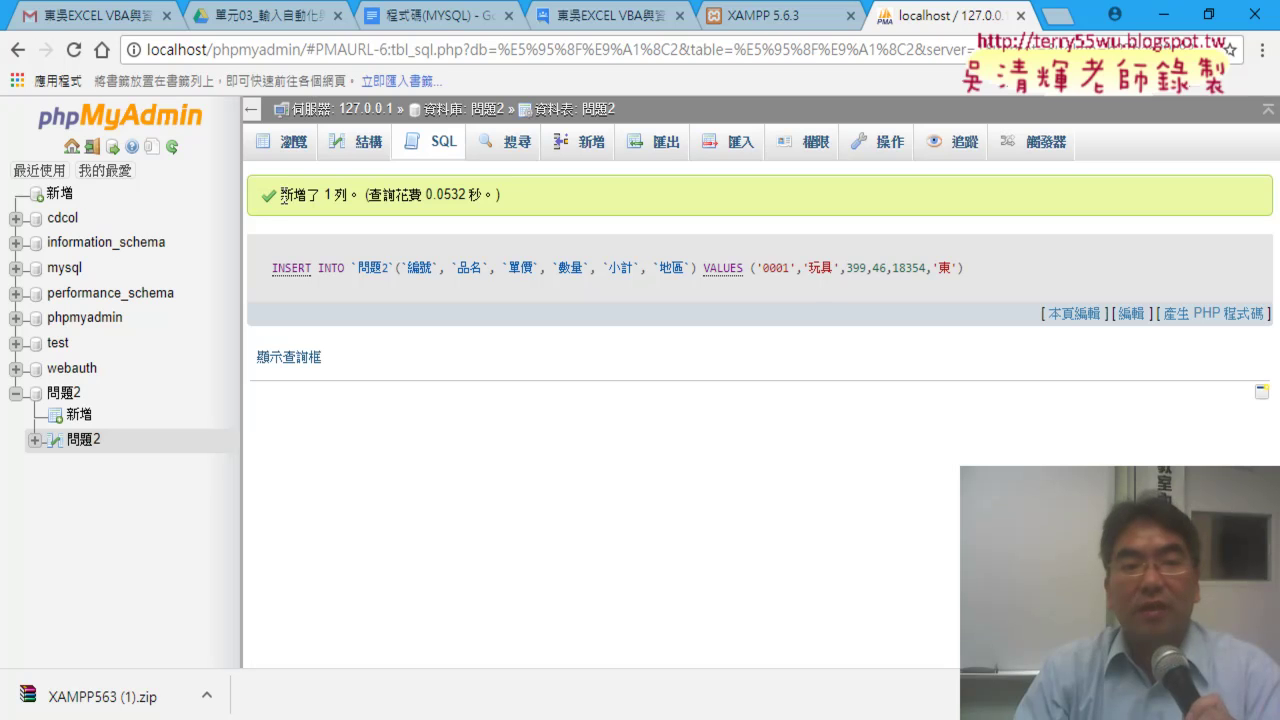
{"action": "left_click_drag", "start_coordinate": [284, 197], "coordinate": [345, 192]}
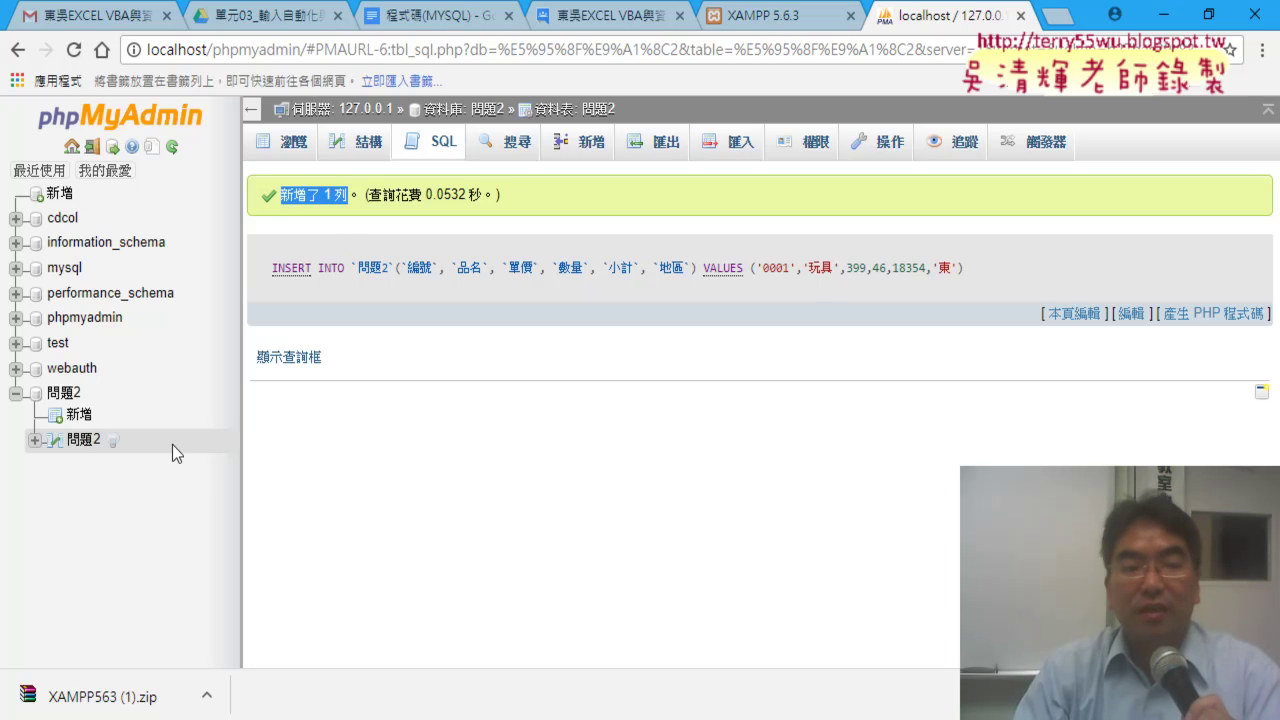
- Browse 問題2 and highlight its single row 0001, 玩具, 399, 46, 18354, 東
{"action": "left_click", "coordinate": [83, 443]}
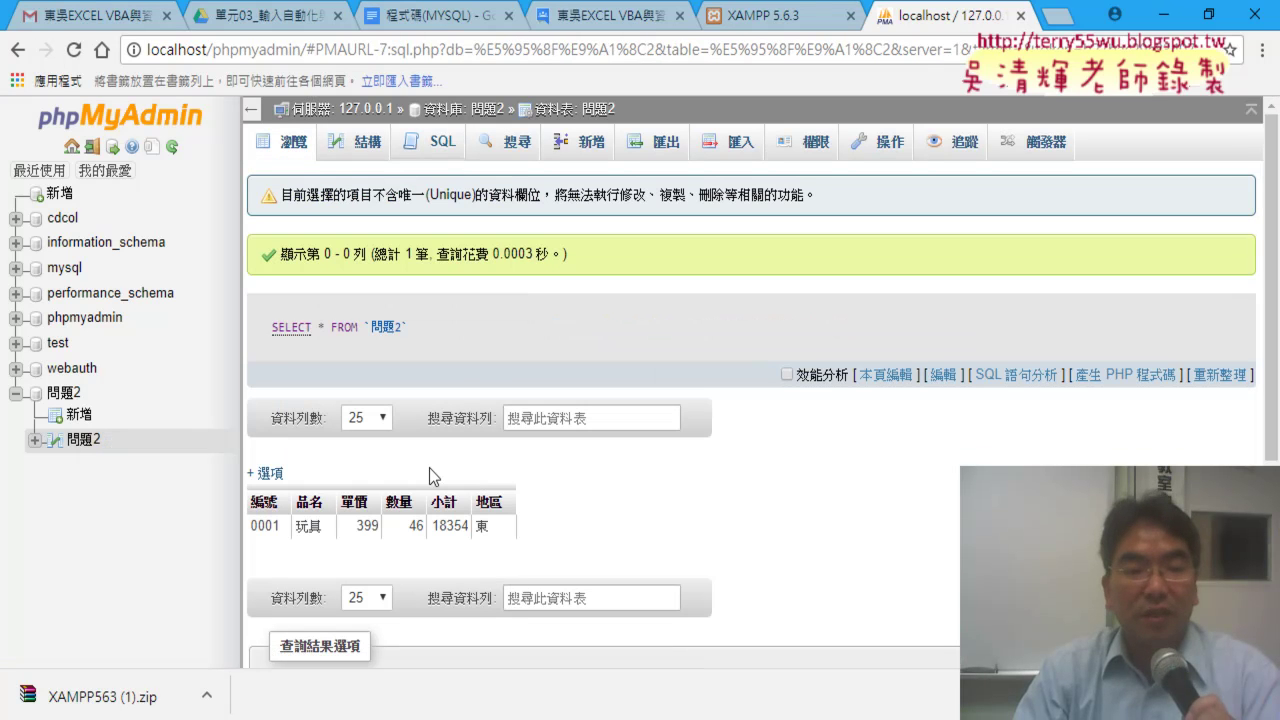
{"action": "left_click_drag", "start_coordinate": [252, 530], "coordinate": [504, 532]}
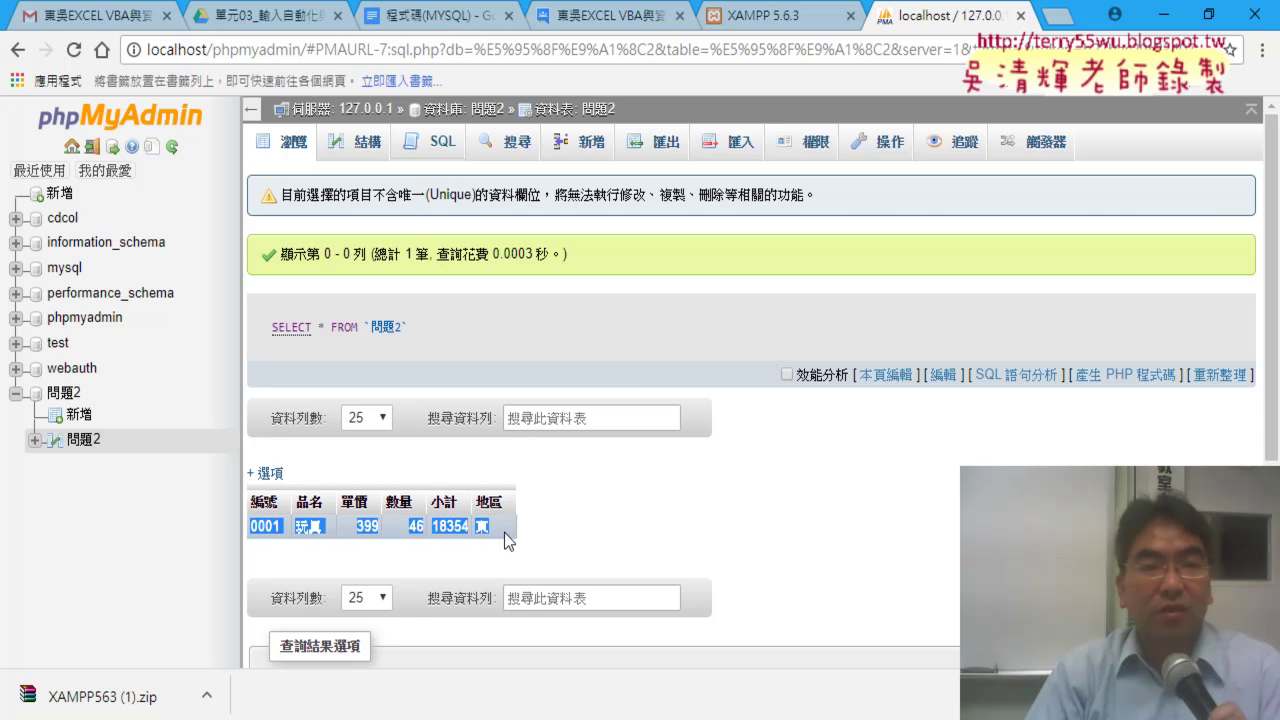
- Locate the win32 and winx64 ODBC connector installers in the Google Drive folder
{"action": "left_click", "coordinate": [275, 22]}
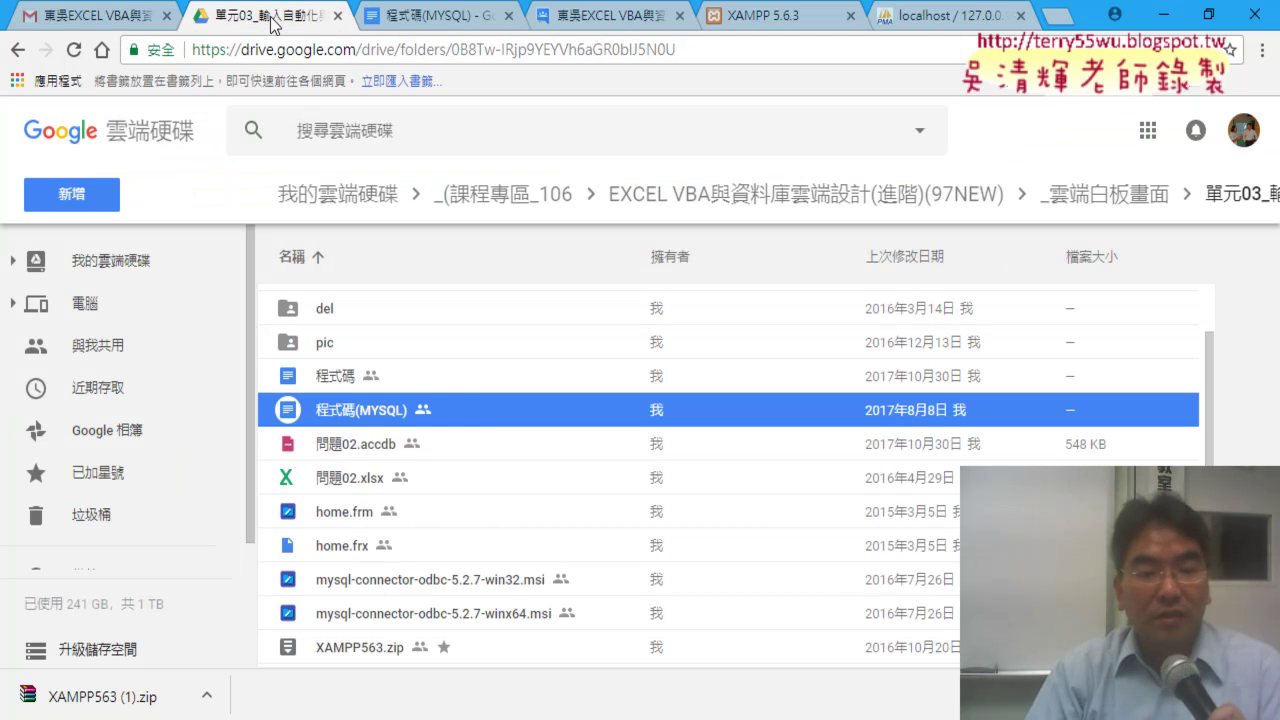
{"action": "left_click", "coordinate": [501, 611]}
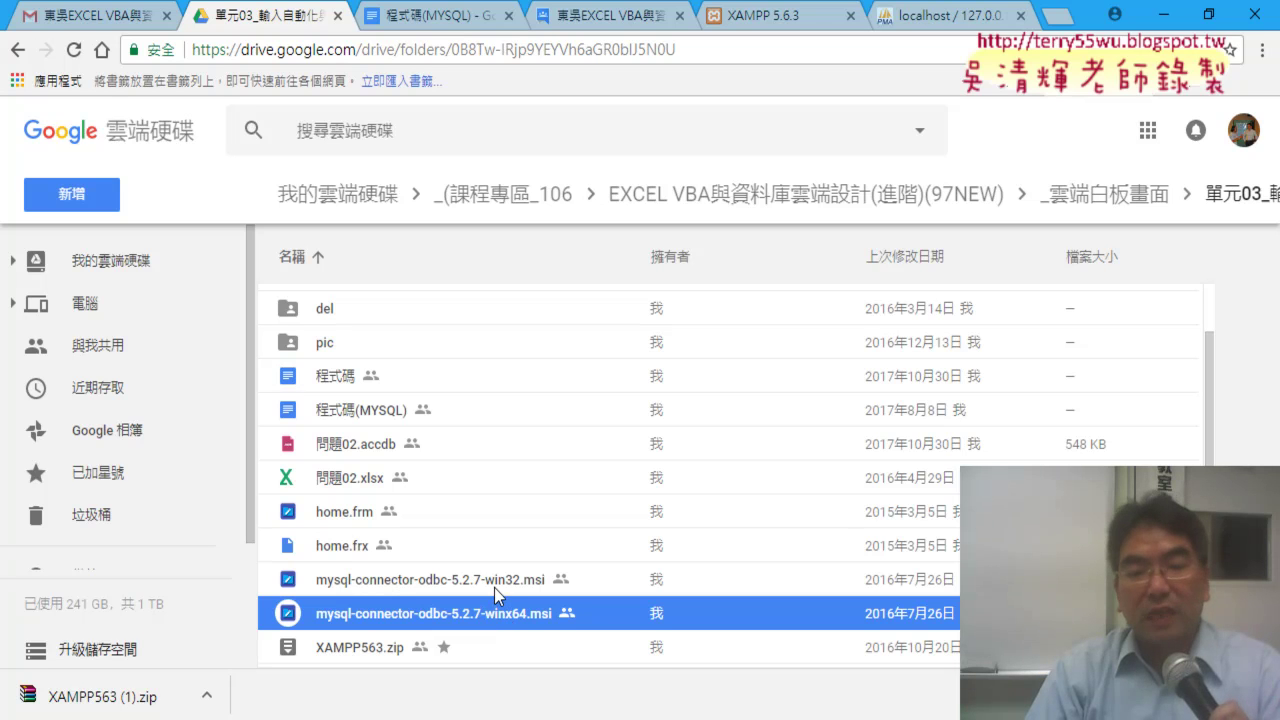
{"action": "left_click", "coordinate": [494, 587]}
{"action": "left_click", "coordinate": [501, 616]}
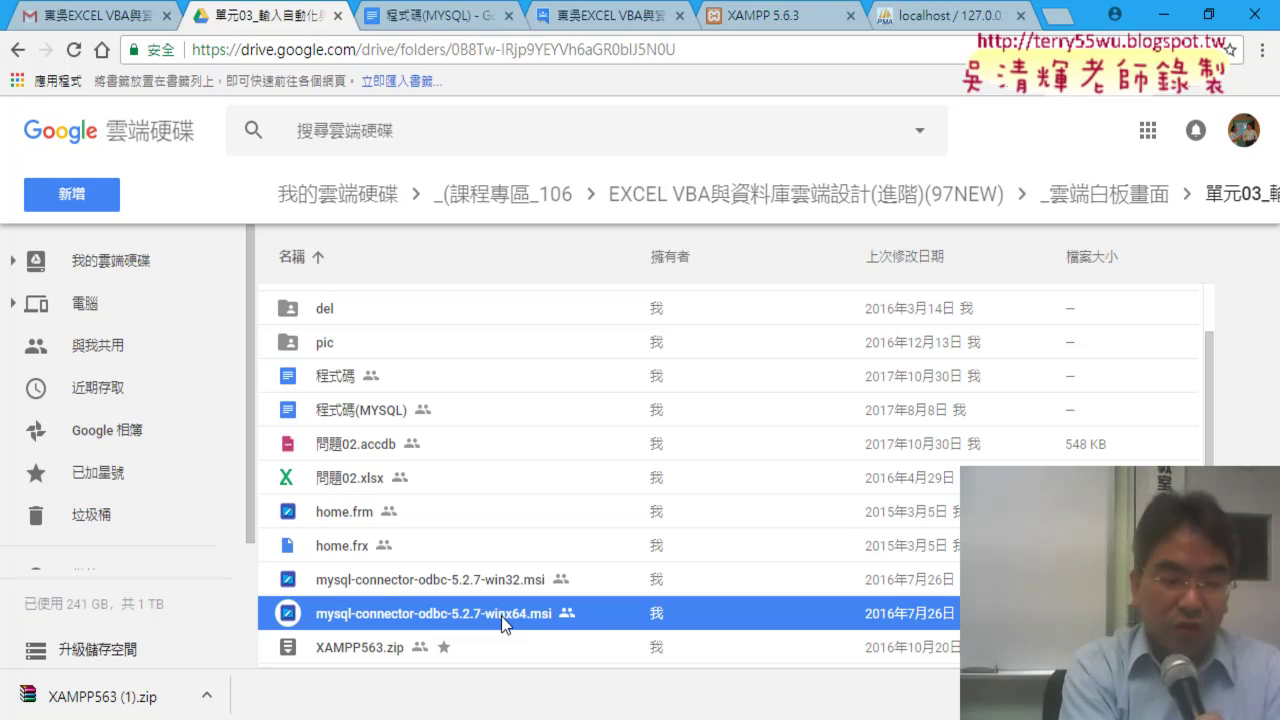
{"action": "mouse_move", "coordinate": [501, 616]}
{"action": "left_mouse_down"}
{"action": "mouse_move", "coordinate": [520, 590]}
{"action": "mouse_move", "coordinate": [529, 630]}
{"action": "left_mouse_up"}
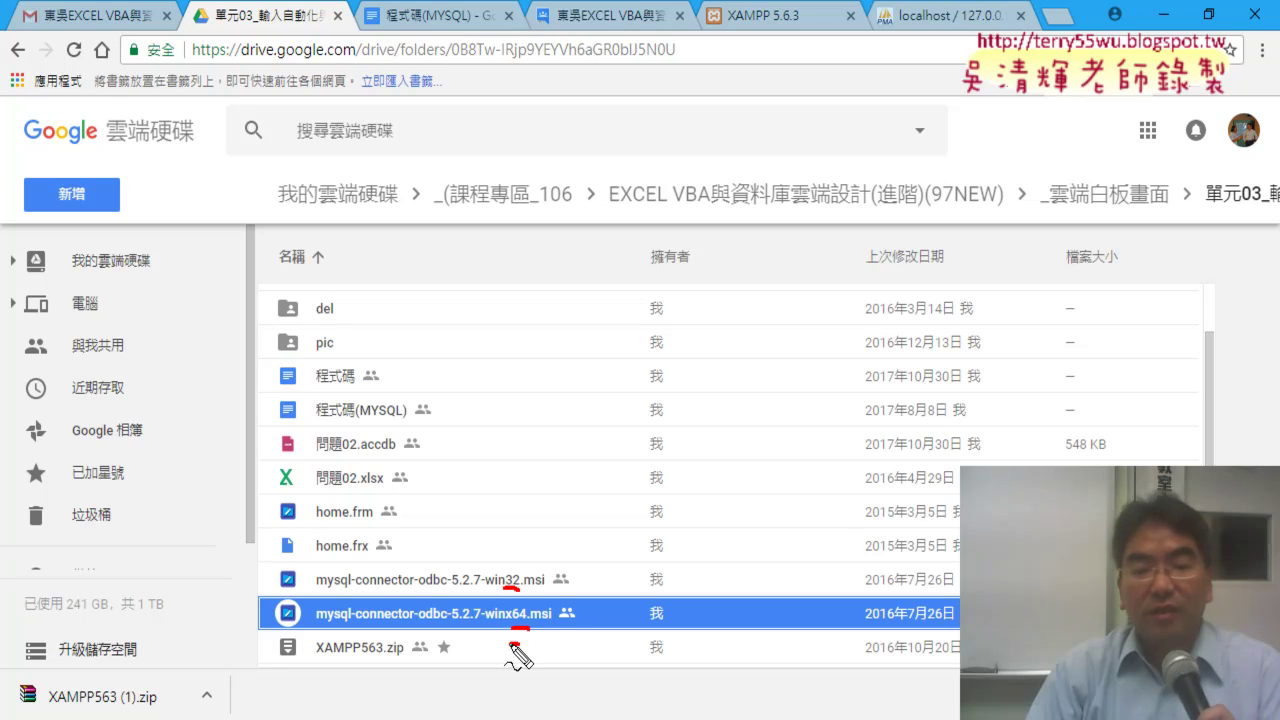
{"action": "mouse_move", "coordinate": [512, 565]}
{"action": "left_mouse_down"}
{"action": "mouse_move", "coordinate": [548, 625]}
{"action": "mouse_move", "coordinate": [548, 690]}
{"action": "left_mouse_up"}
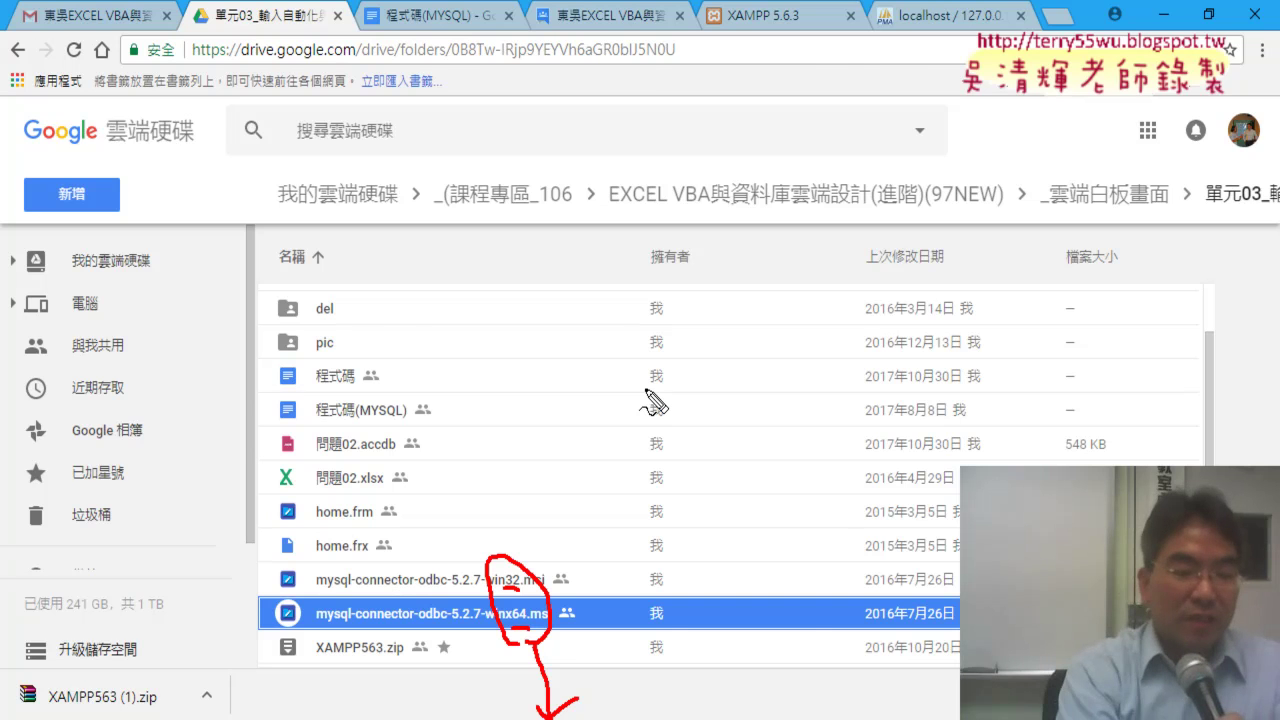
- Download mysql-connector-odbc-5.2.7-win32.msi and mysql-connector-odbc-5.2.7-winx64.msi from Drive
{"action": "key", "text": "alt+Tab"}
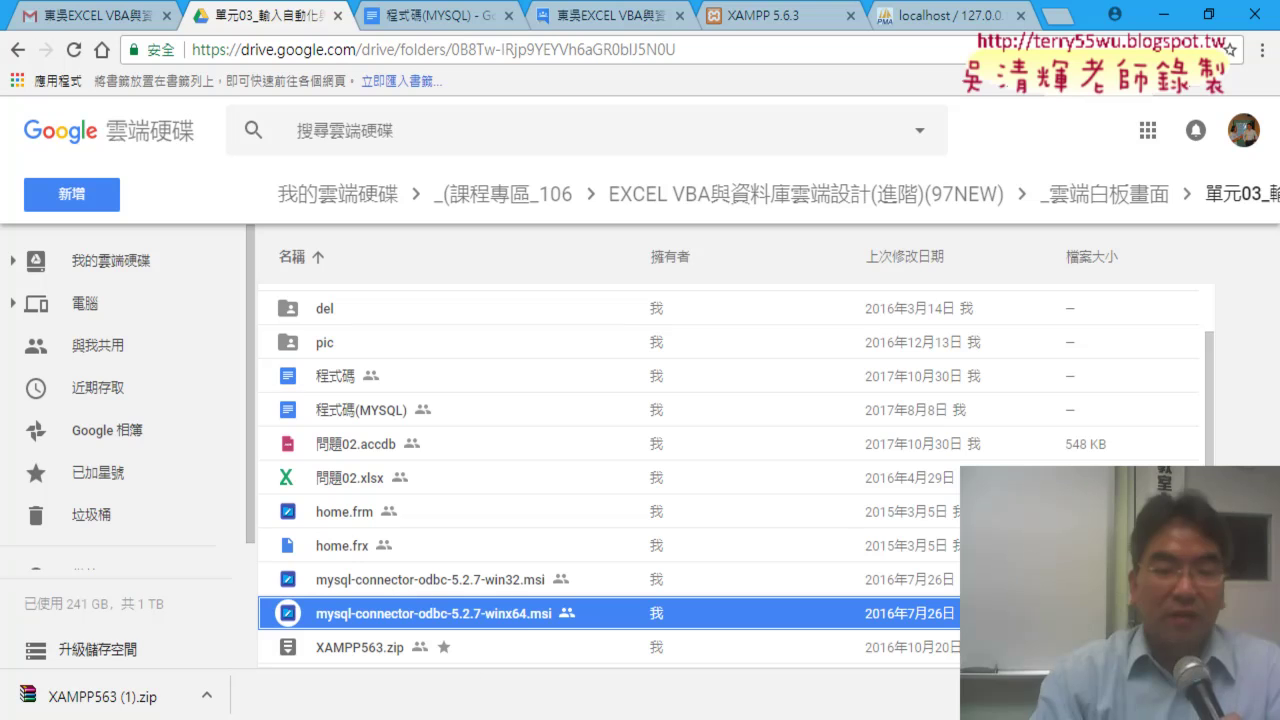
{"action": "left_click", "coordinate": [524, 585]}
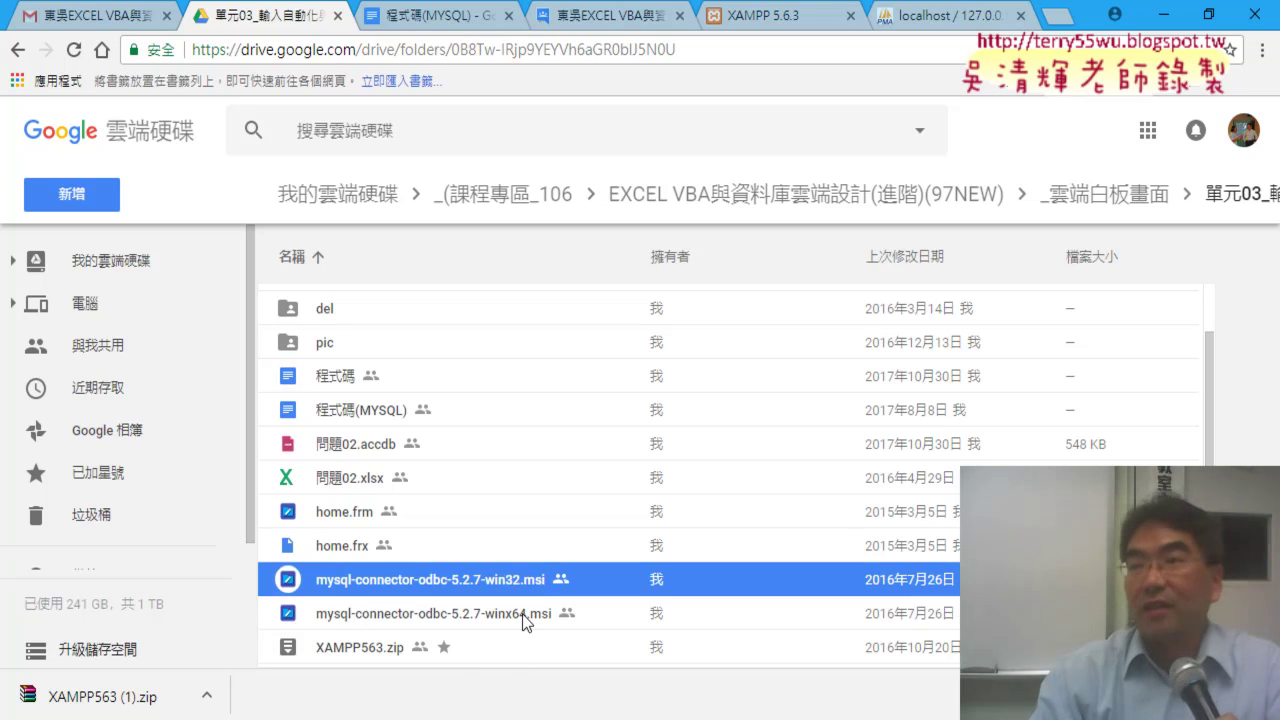
{"action": "key", "text": "Down"}
{"action": "left_click", "coordinate": [528, 577]}
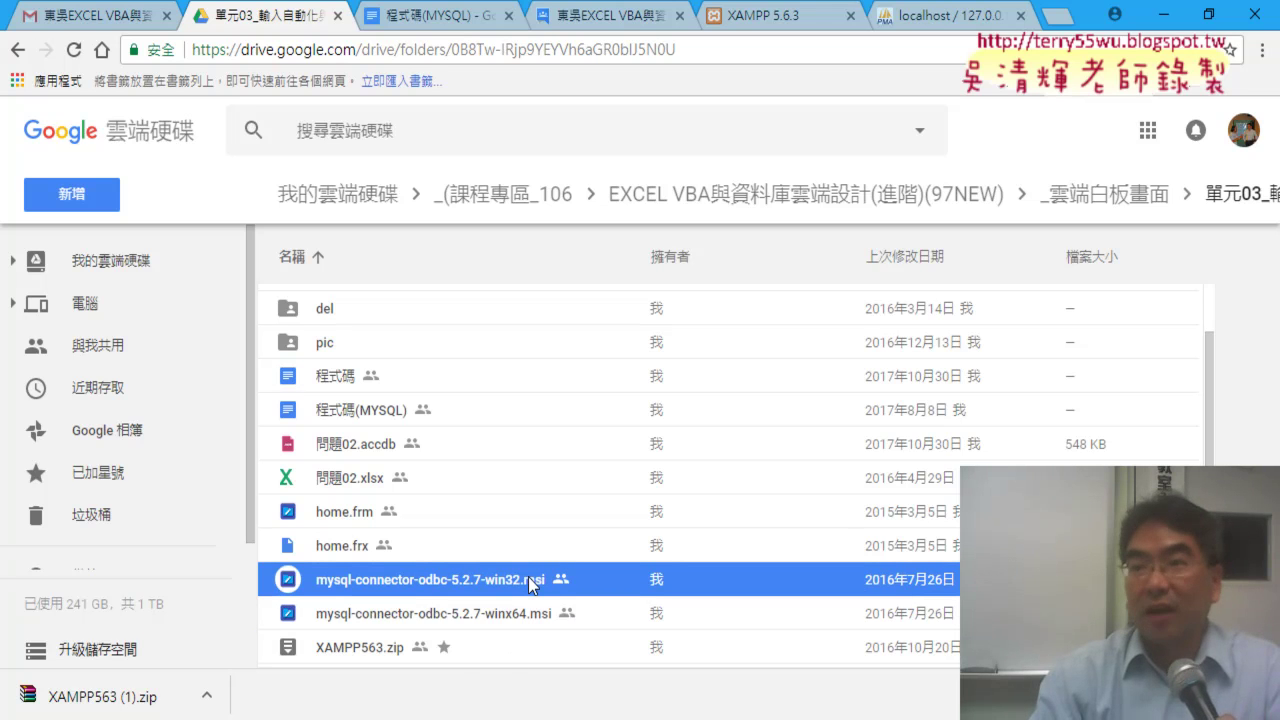
{"action": "right_click", "coordinate": [527, 576]}
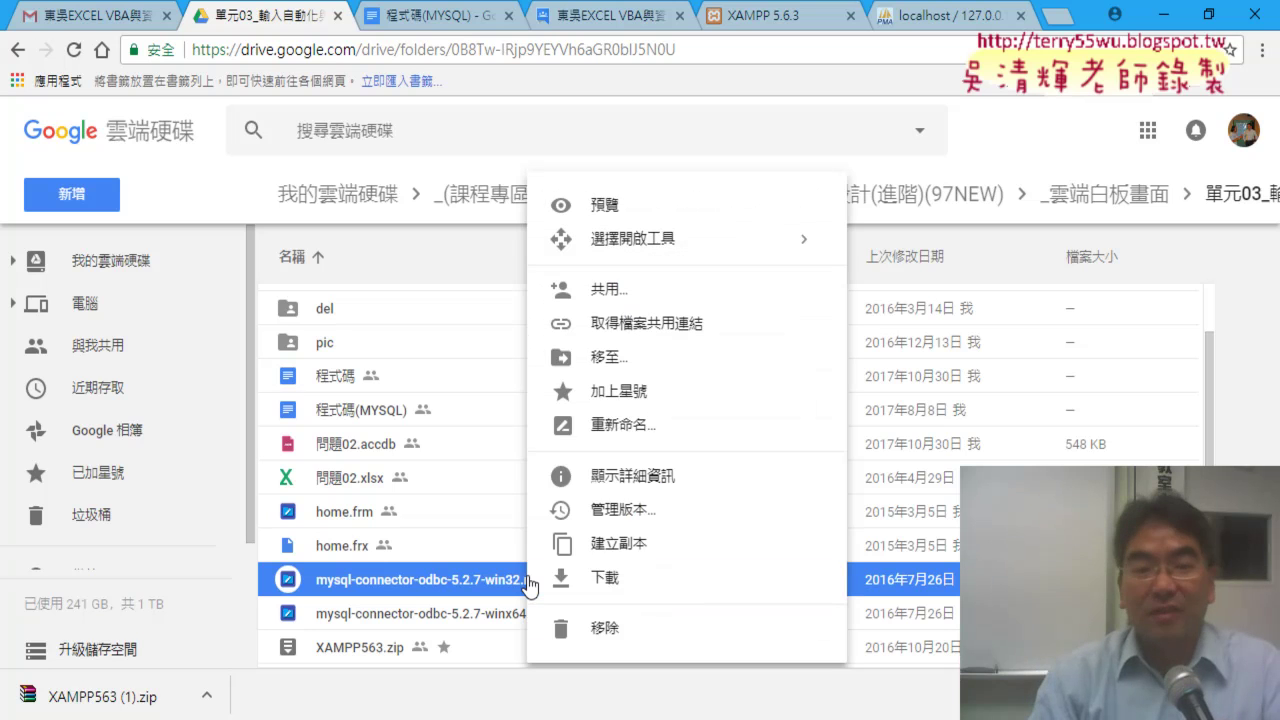
{"action": "left_click", "coordinate": [589, 580]}
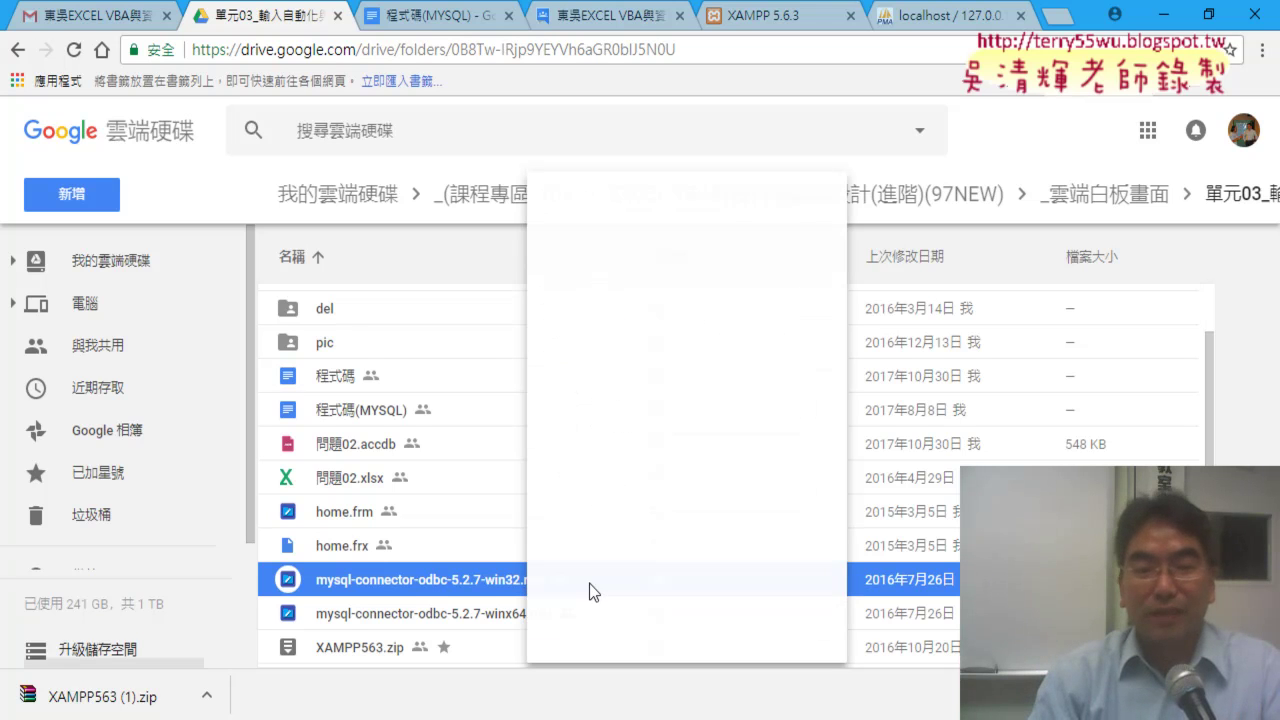
{"action": "right_click", "coordinate": [503, 618]}
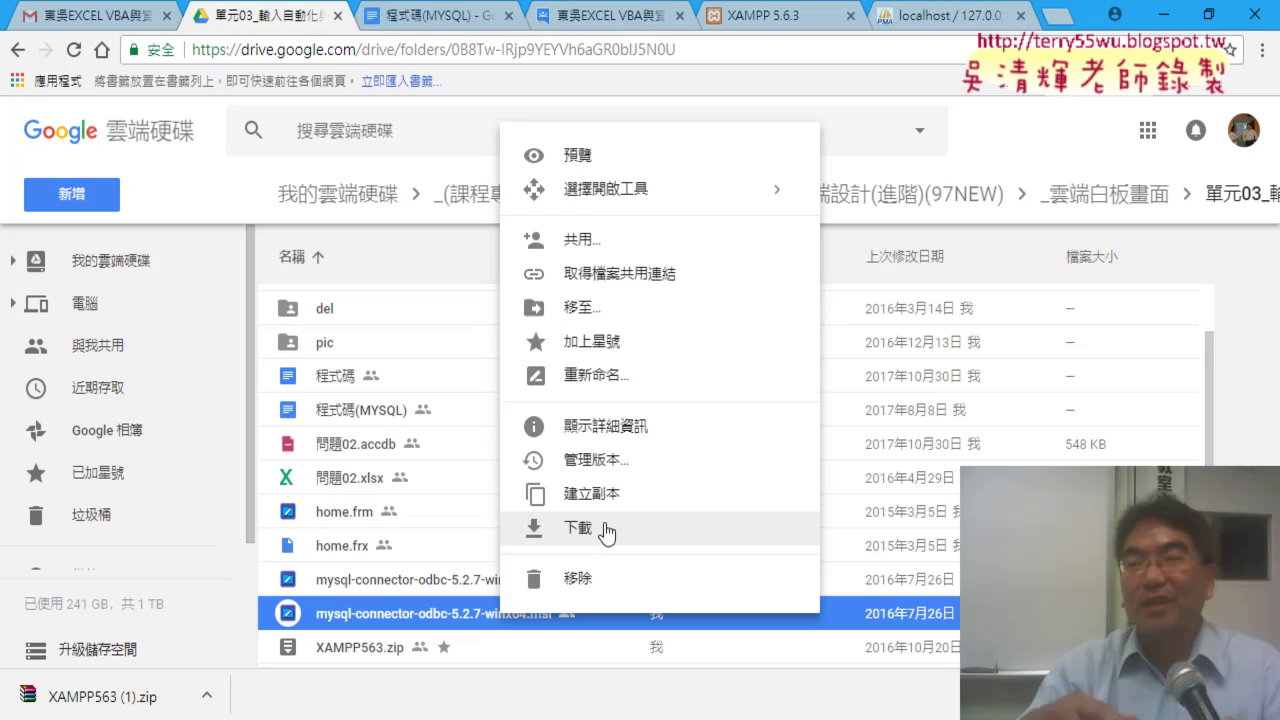
{"action": "left_click", "coordinate": [526, 531]}
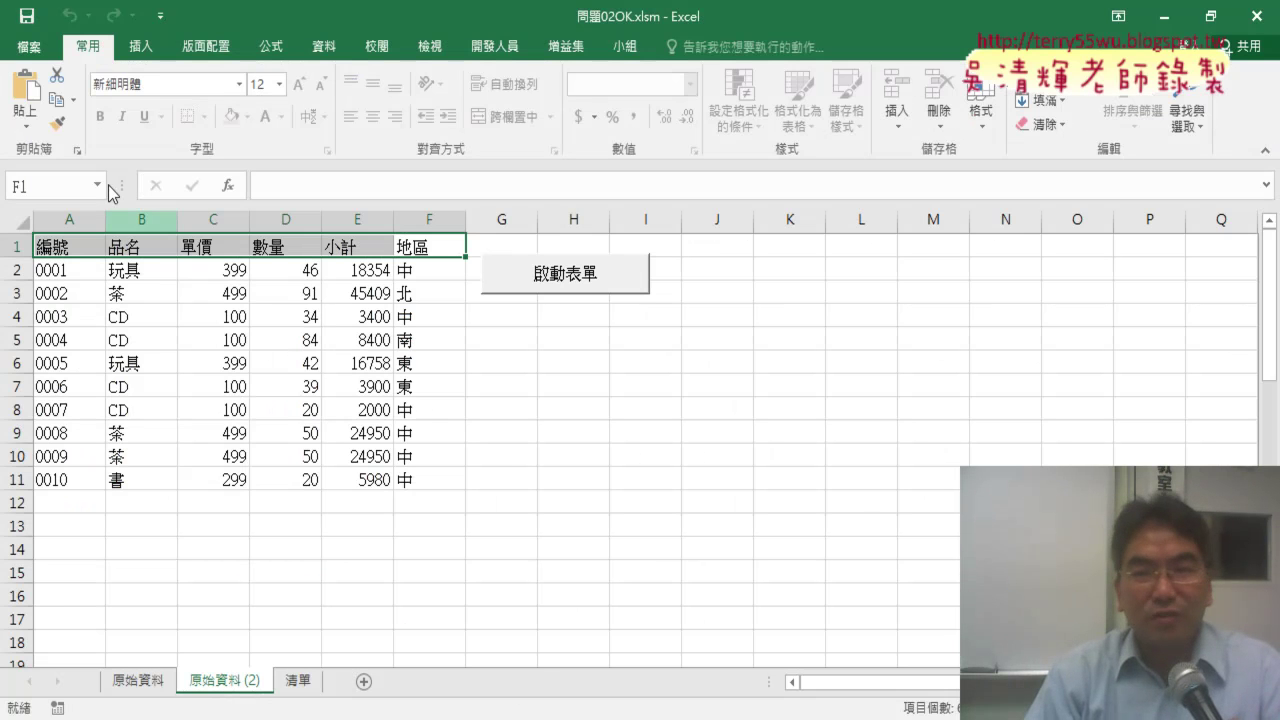
- Review the workbook's Info properties and Help, then open Excel Options at 信任中心
{"action": "left_click", "coordinate": [36, 46]}
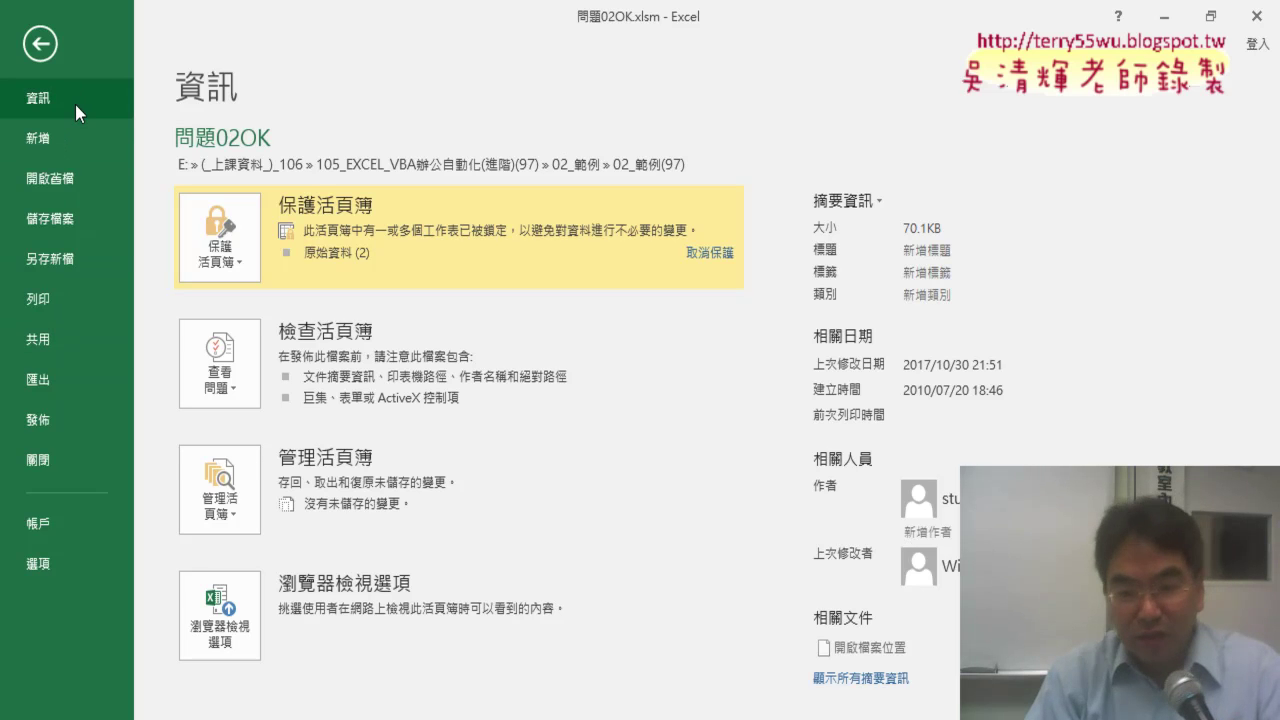
{"action": "left_click", "coordinate": [880, 678]}
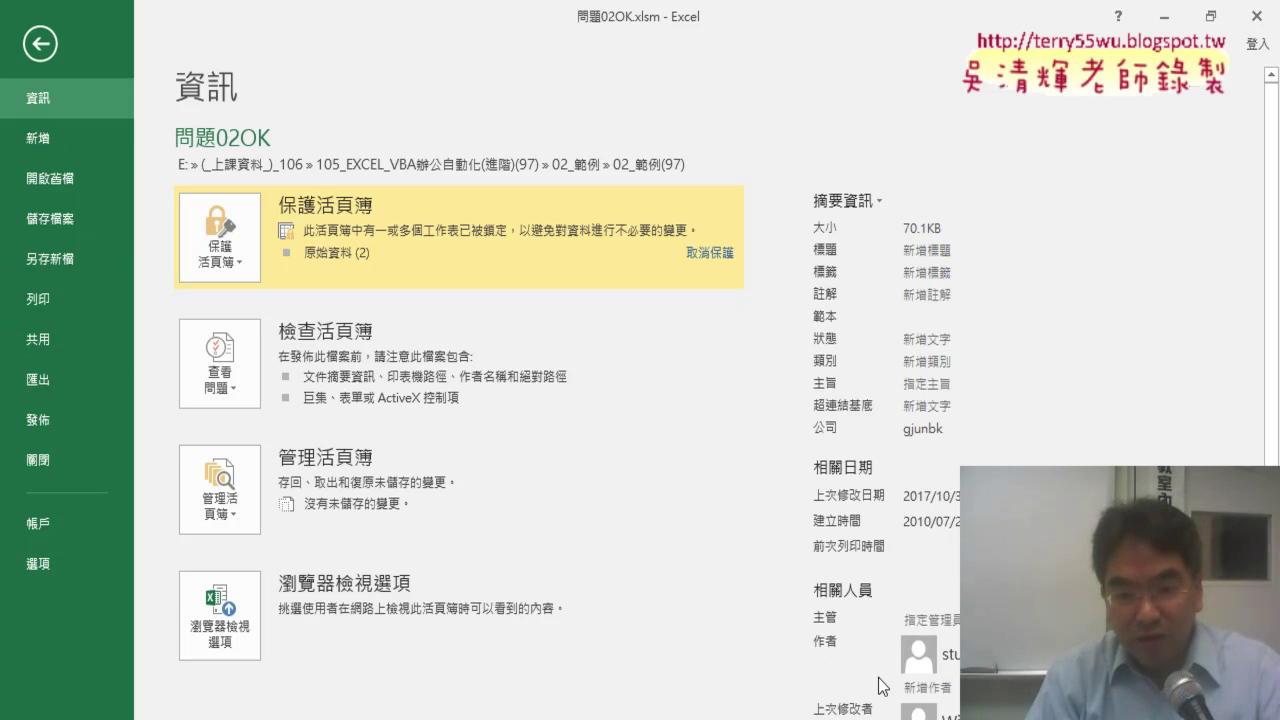
{"action": "scroll", "coordinate": [650, 390], "scroll_direction": "down", "scroll_amount": 2}
{"action": "scroll", "coordinate": [650, 390], "scroll_direction": "down", "scroll_amount": 1}
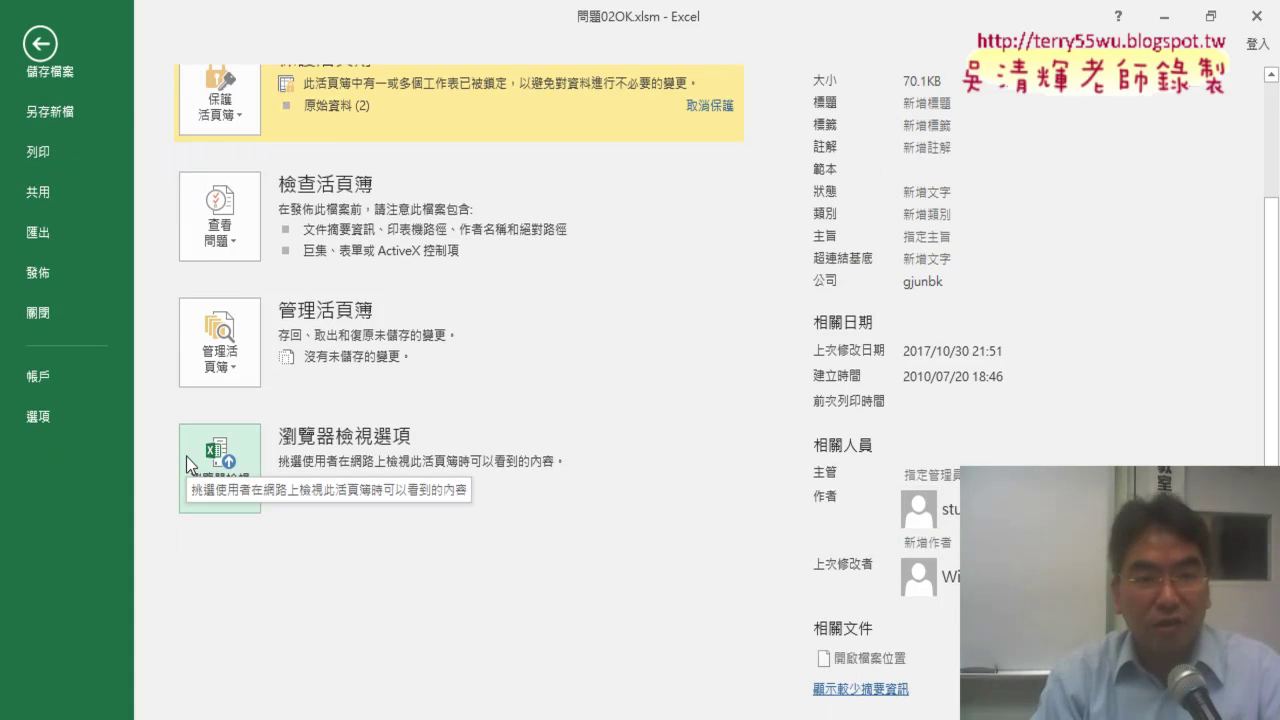
{"action": "scroll", "coordinate": [190, 450], "scroll_direction": "up", "scroll_amount": 3}
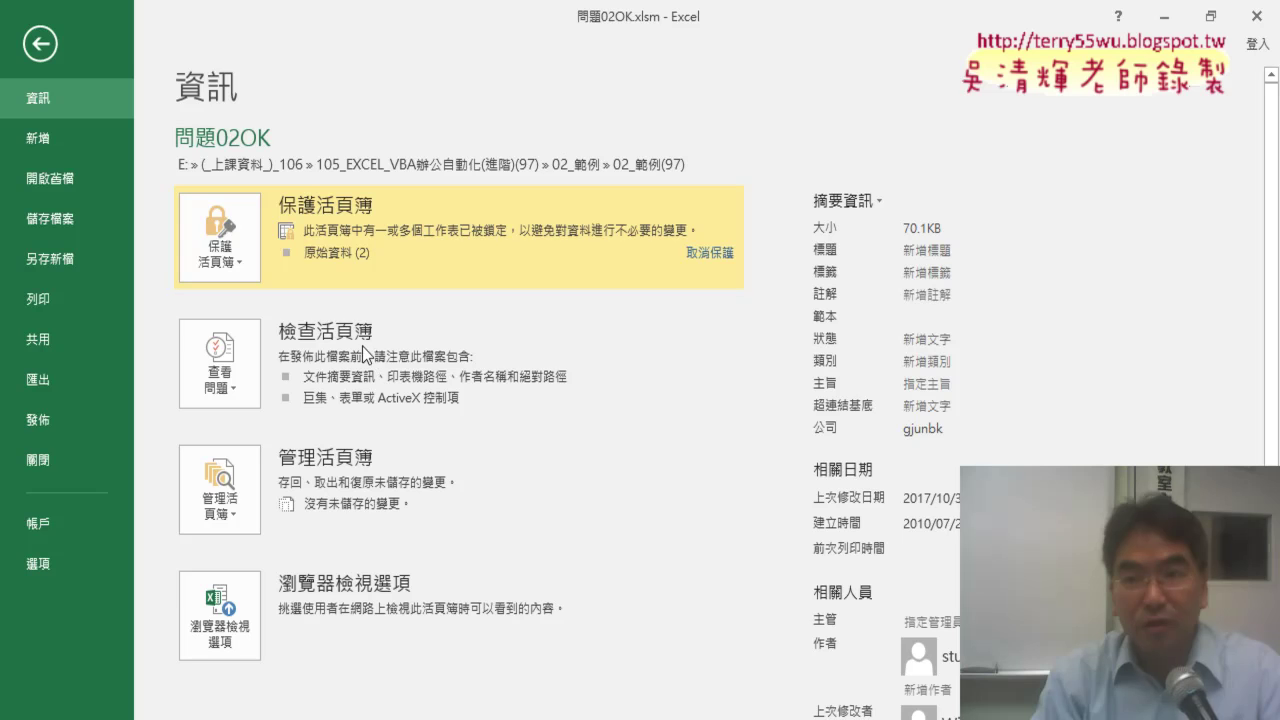
{"action": "left_click", "coordinate": [1121, 20]}
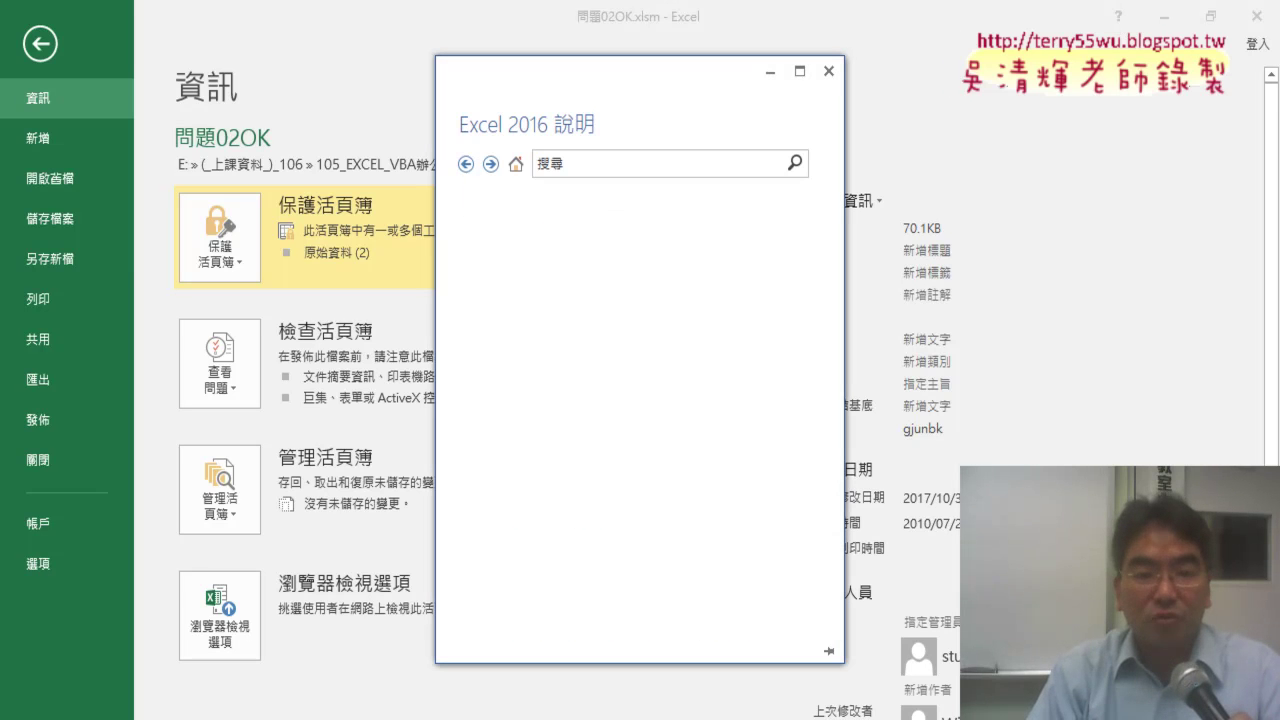
{"action": "left_click", "coordinate": [829, 80]}
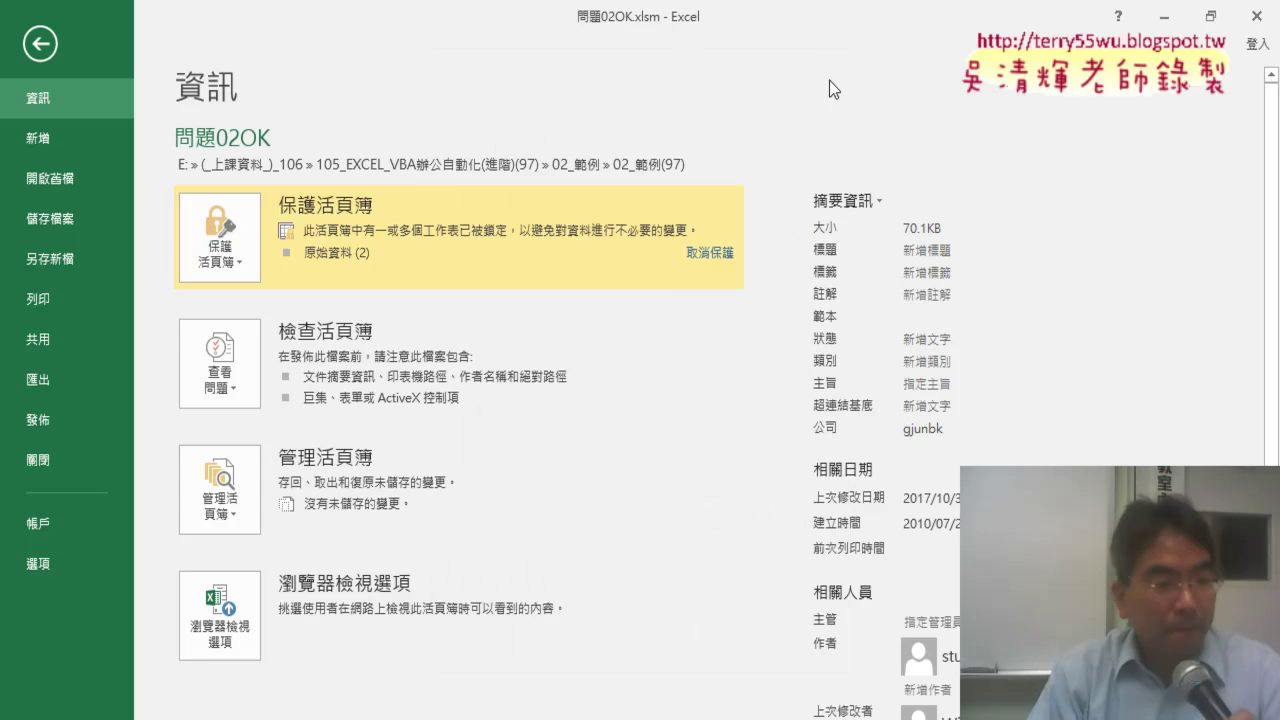
{"action": "left_click", "coordinate": [45, 564]}
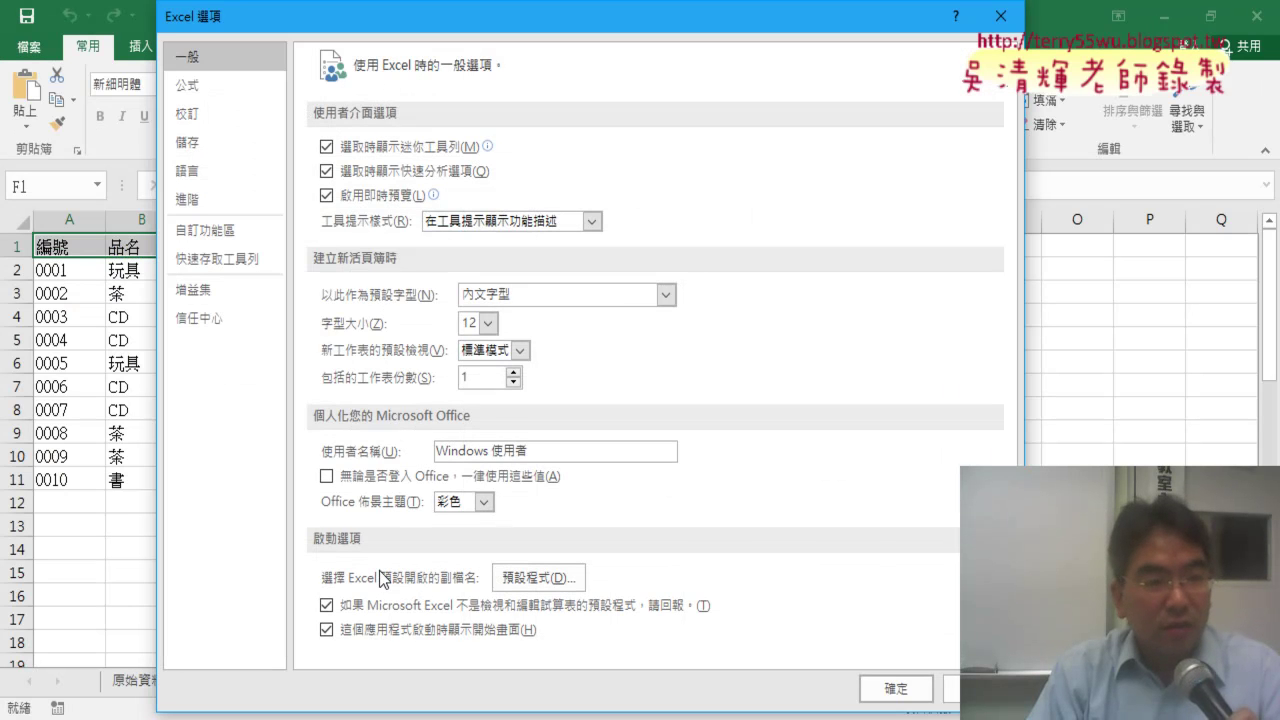
{"action": "left_click", "coordinate": [216, 318]}
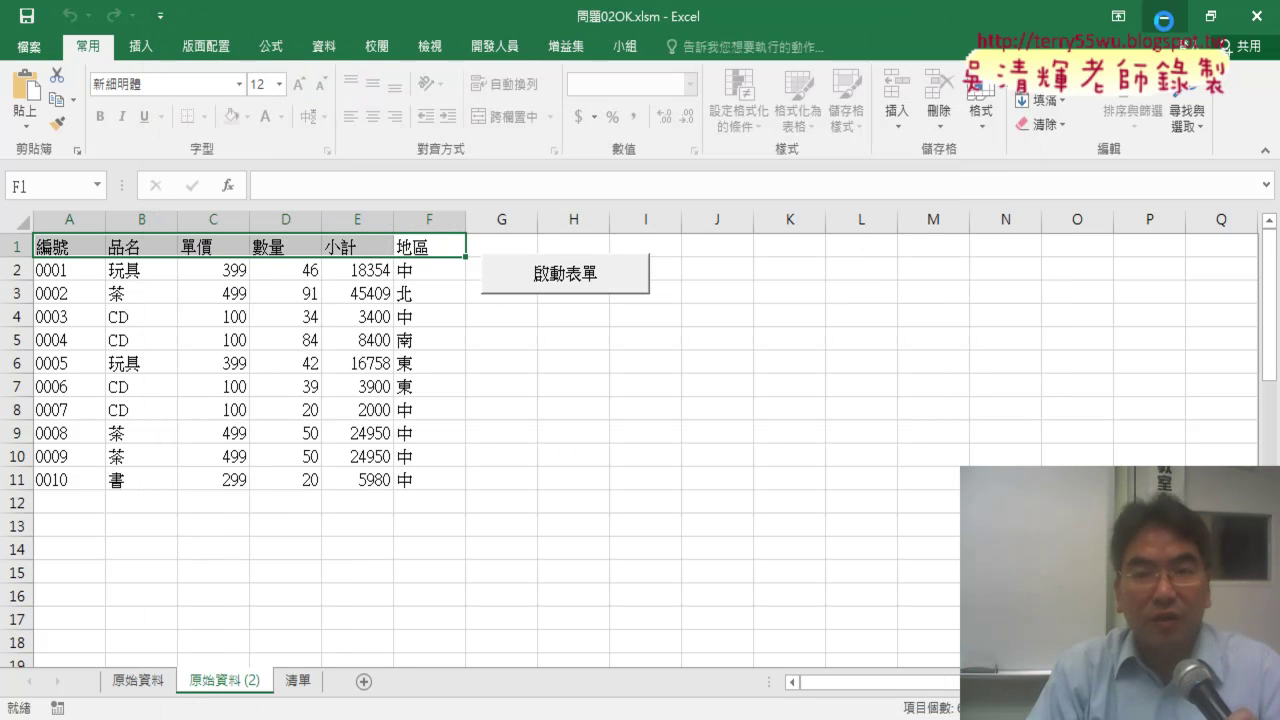
- Minimise Excel and reopen 問題2's browse view via phpMyAdmin's database list
{"action": "left_click", "coordinate": [1163, 19]}
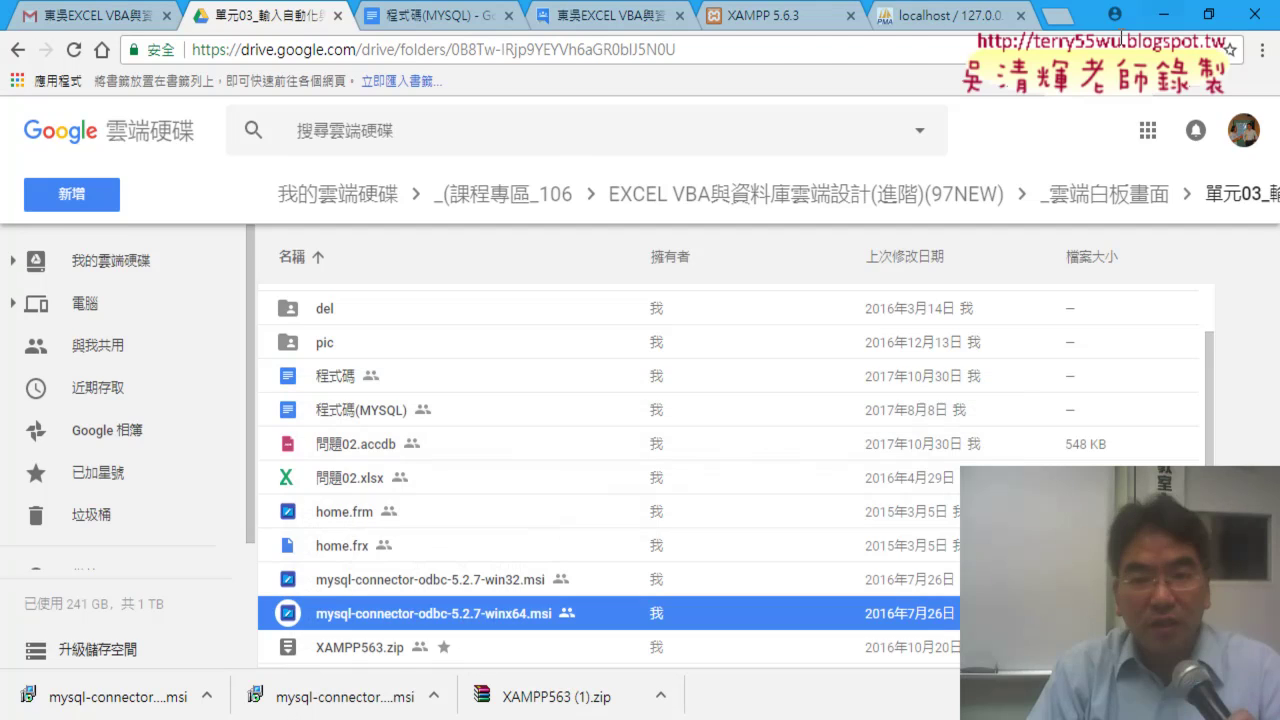
{"action": "left_click", "coordinate": [910, 18]}
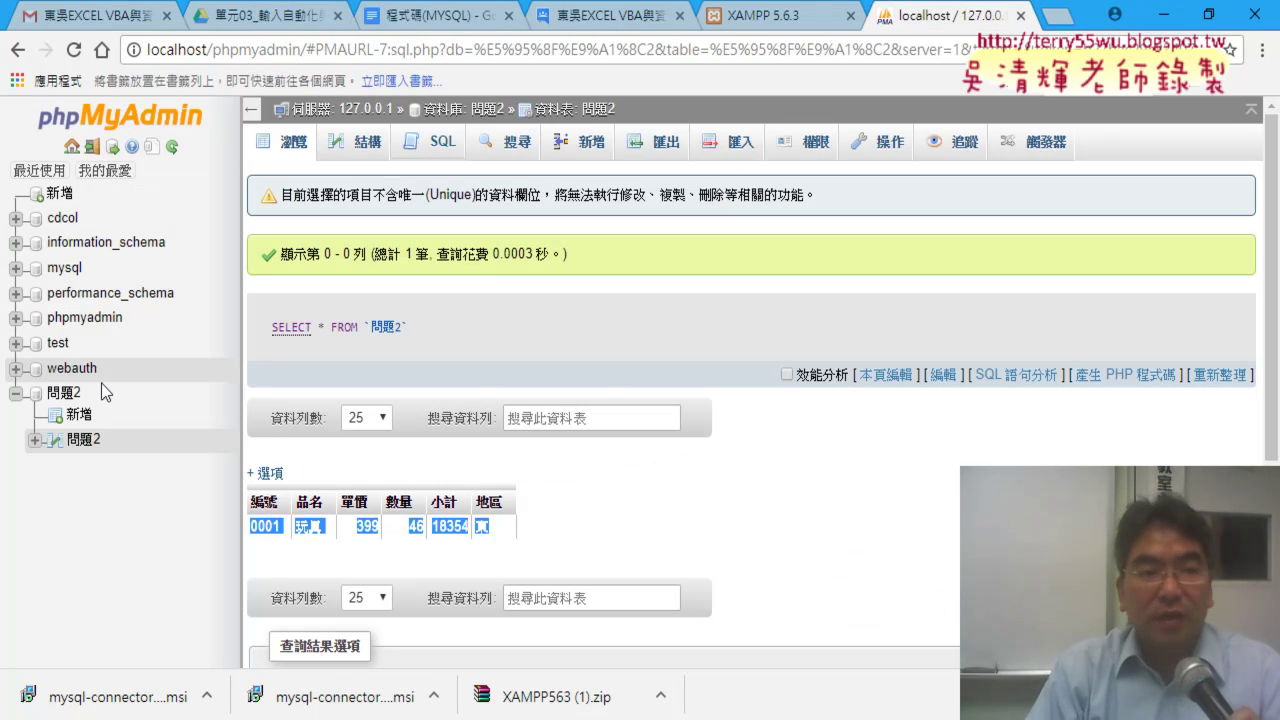
{"action": "left_click", "coordinate": [71, 148]}
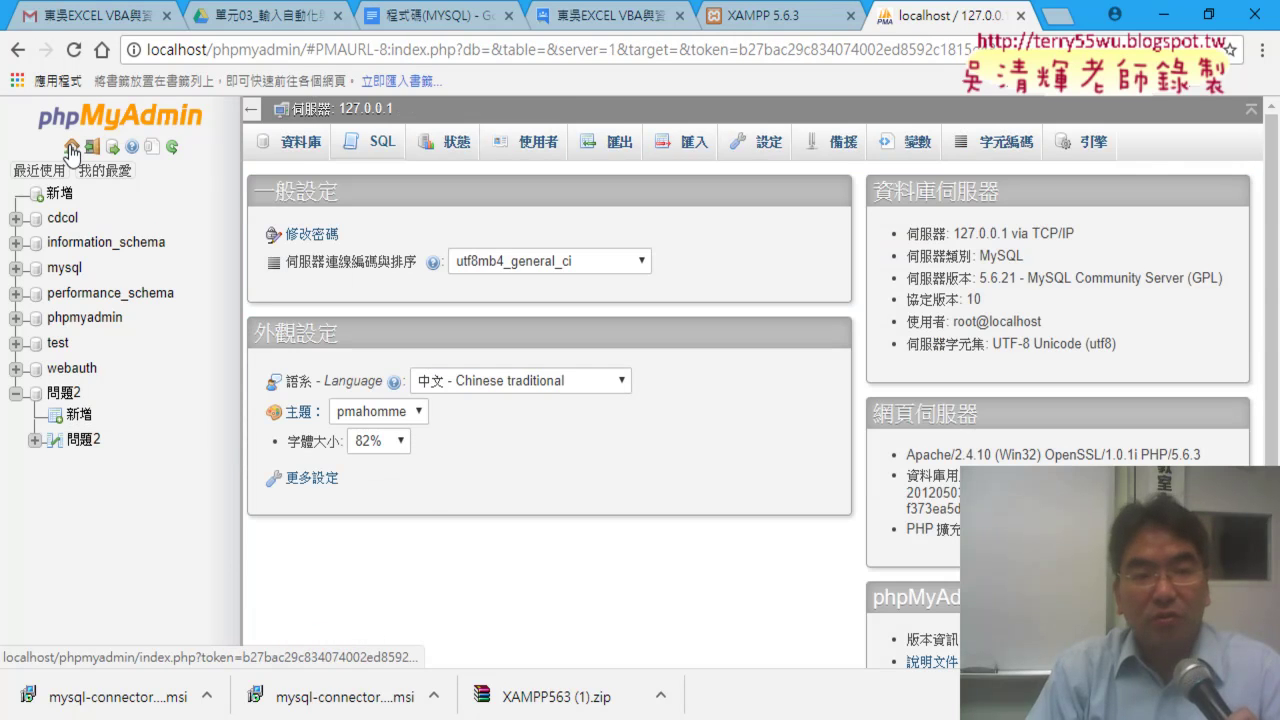
{"action": "left_click", "coordinate": [299, 142]}
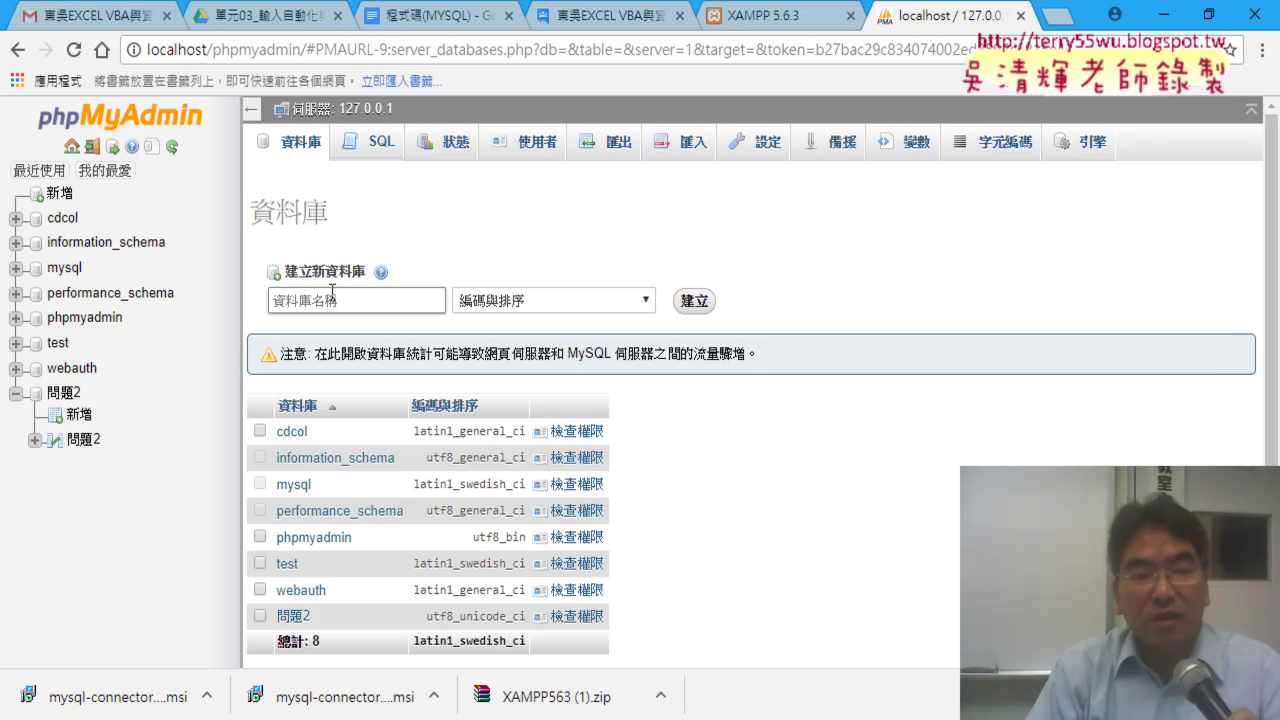
{"action": "left_click", "coordinate": [80, 443]}
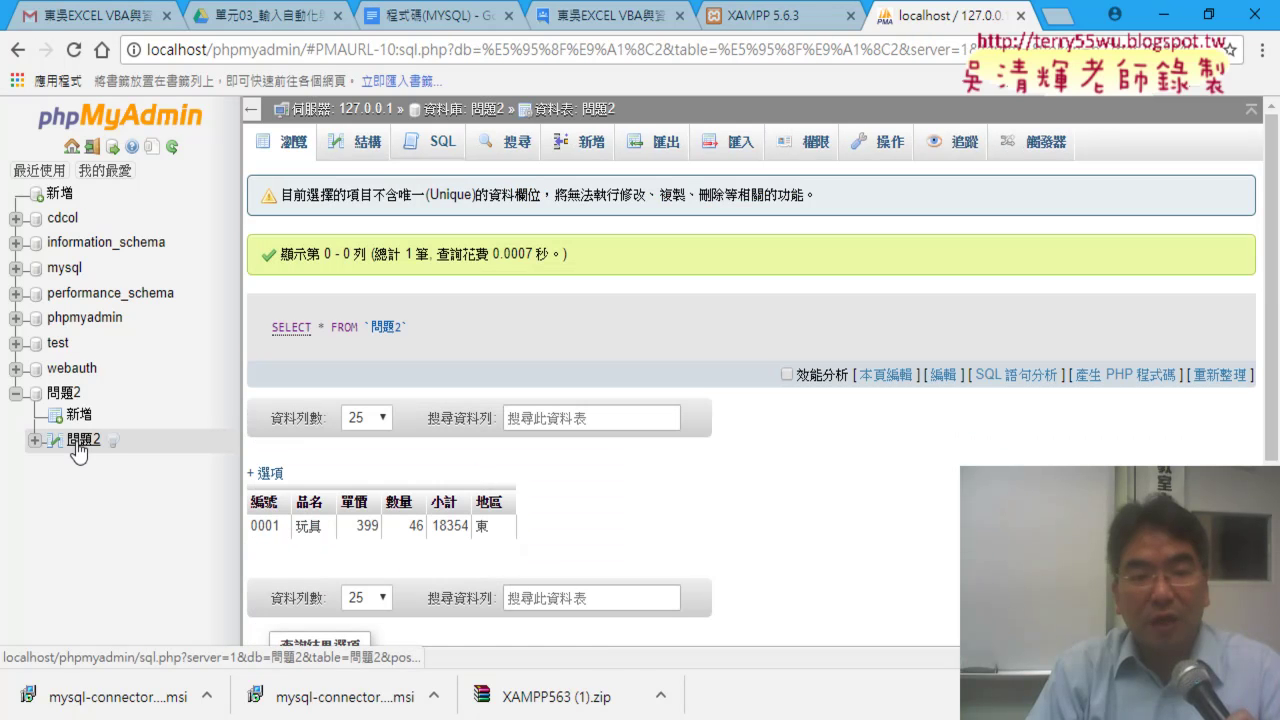